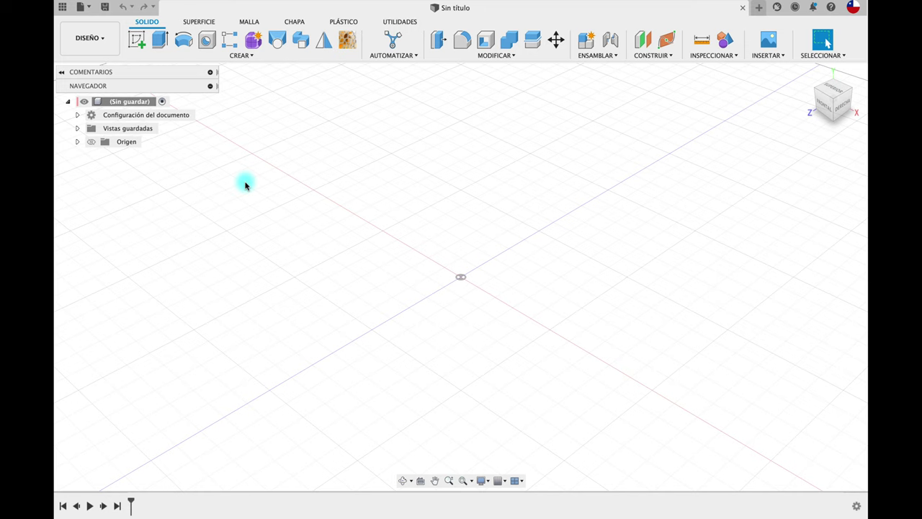
Turn on visibility of the Origen folder so the origin planes and axes display.
click(92, 142)
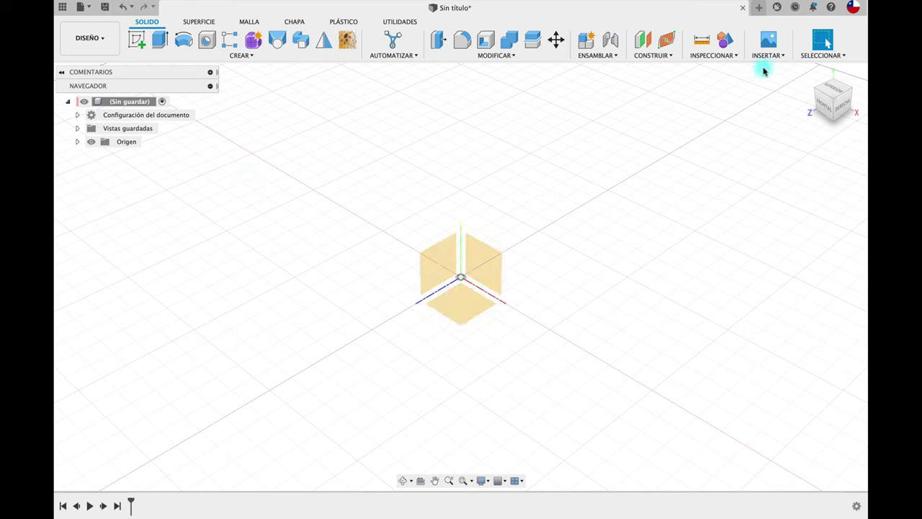
Insert the Wera screwdriver screenshot as a canvas on the YZ plane and view it from the right.
click(766, 55)
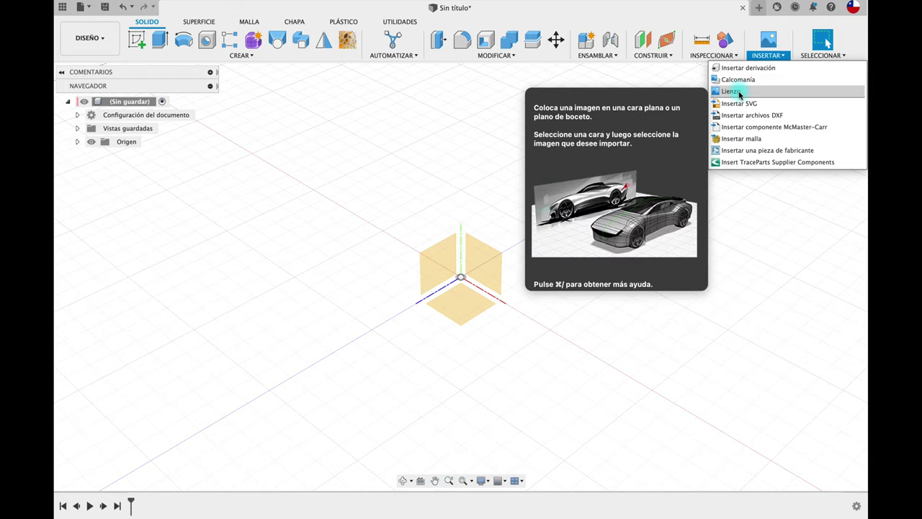
click(742, 92)
click(333, 366)
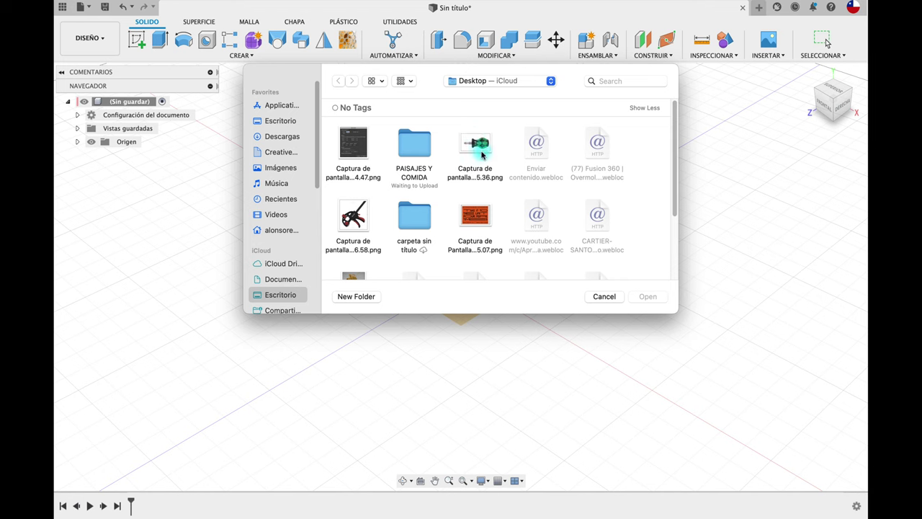
click(476, 144)
click(639, 302)
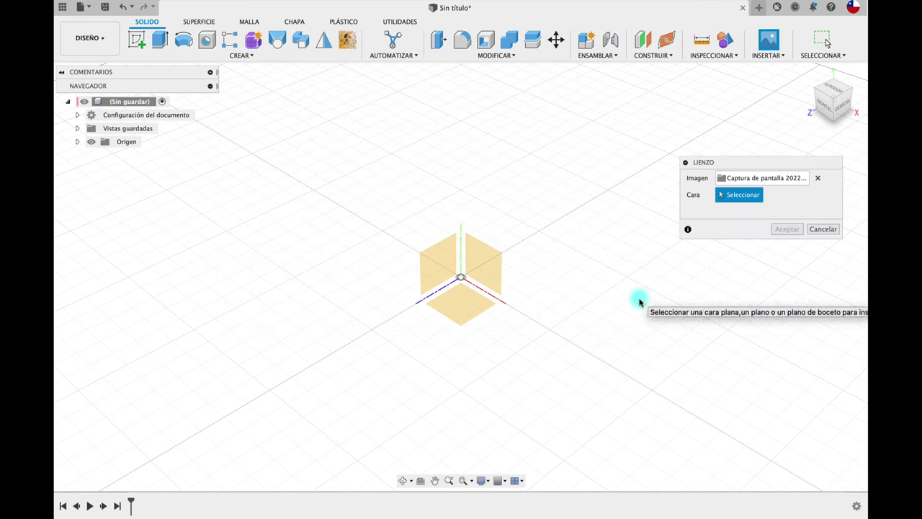
click(446, 265)
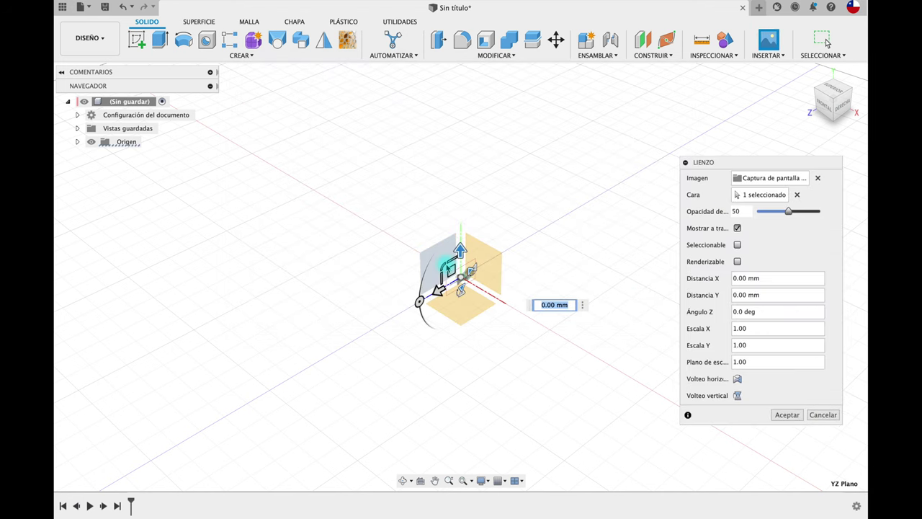
click(786, 415)
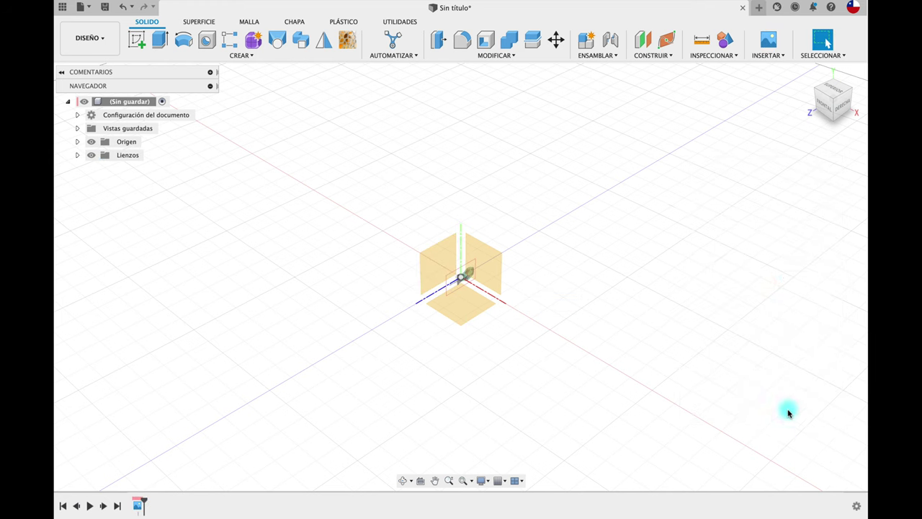
click(838, 99)
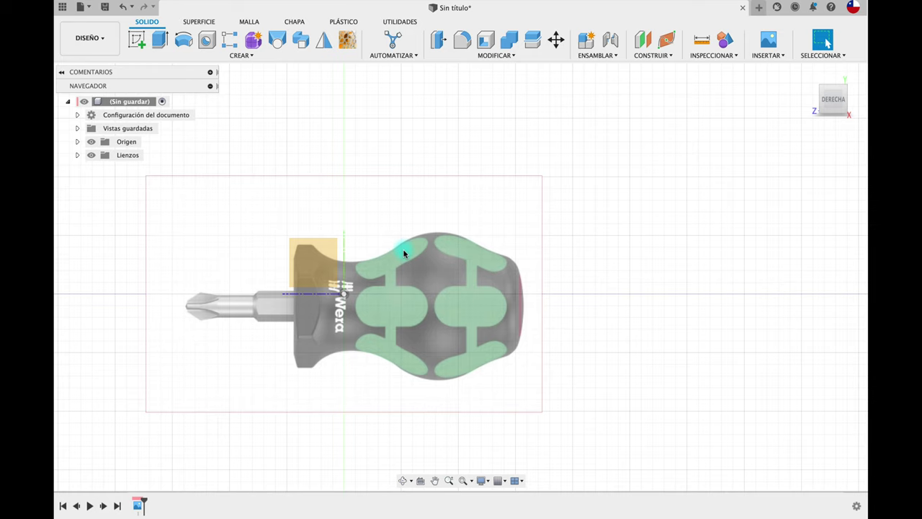
Measure the screwdriver canvas between shank and handle end for calibration, then cancel at 10.117756 mm.
scroll(402, 157, left, 3)
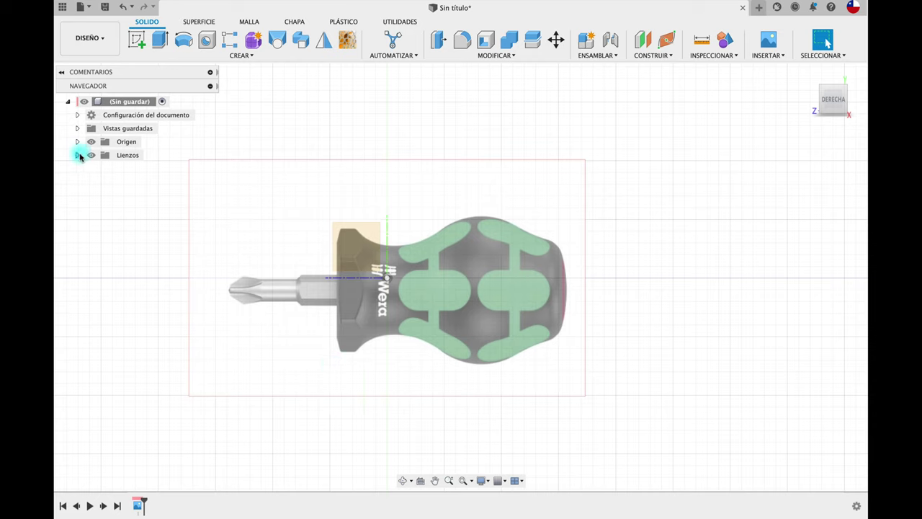
click(77, 155)
click(140, 170)
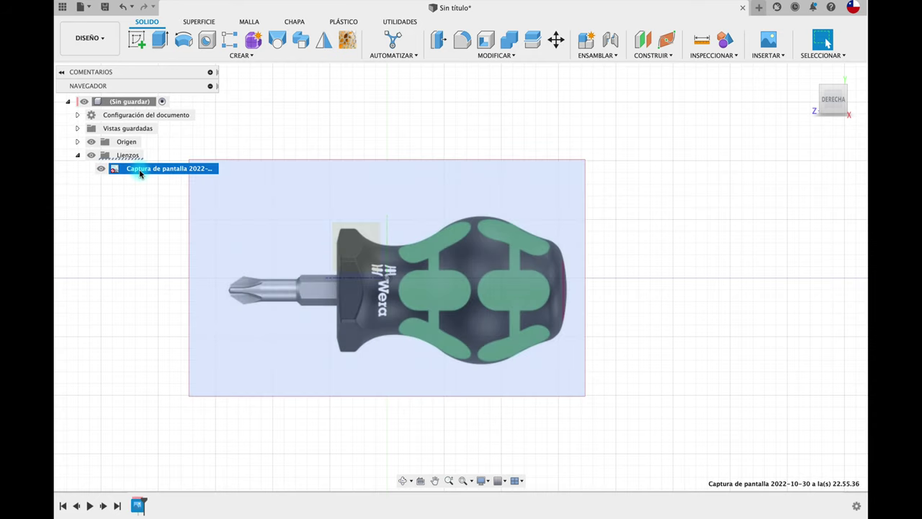
right_click(140, 173)
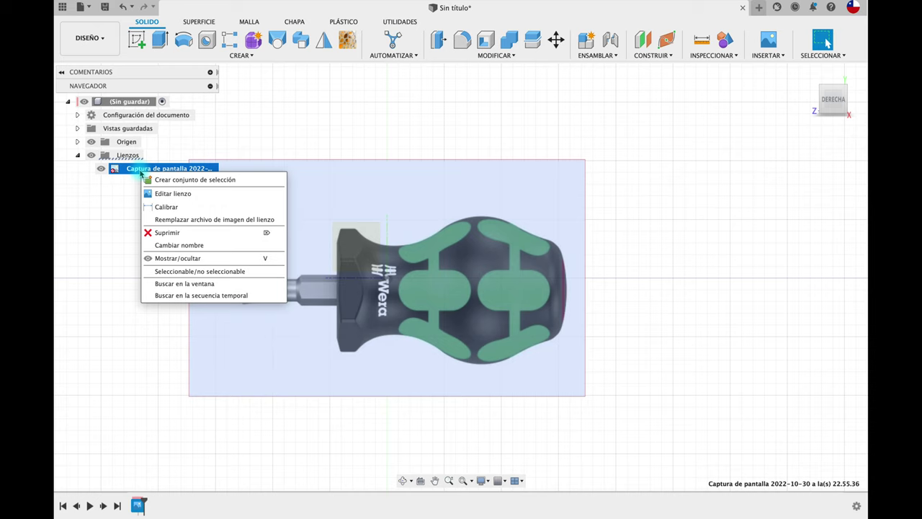
click(165, 206)
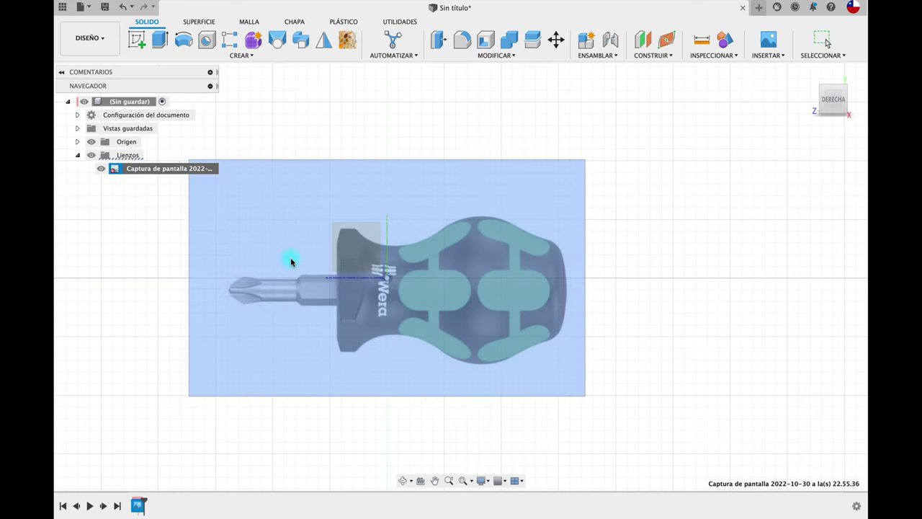
click(336, 289)
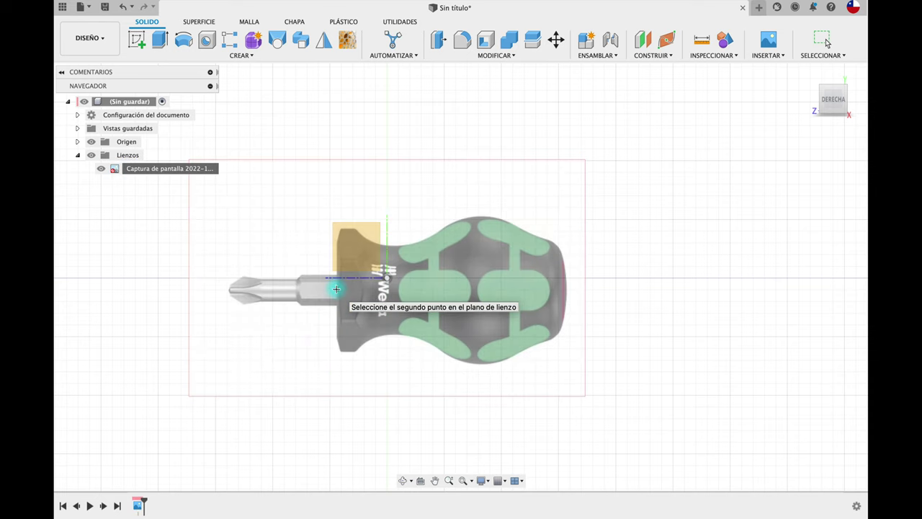
click(566, 288)
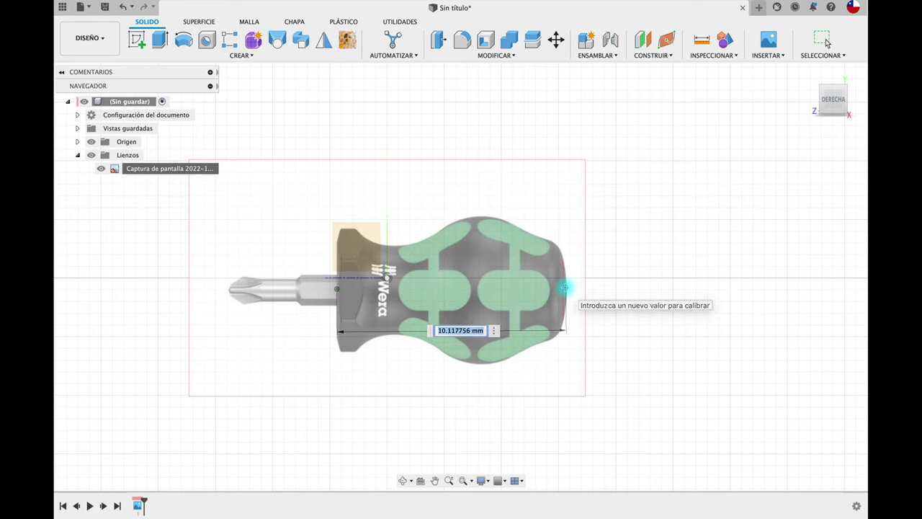
key(Escape)
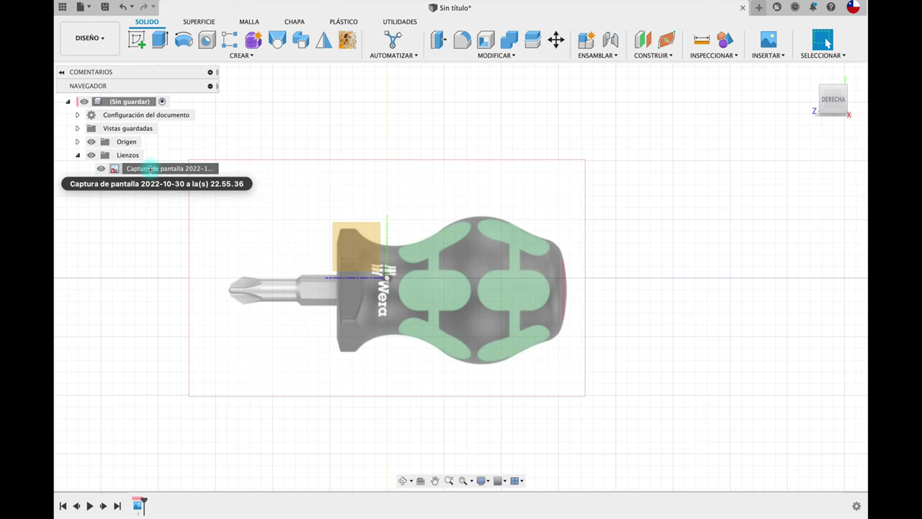
Move the screwdriver canvas to X 0.505 mm, Y −2.211 mm and set its opacity to 37.
right_click(148, 168)
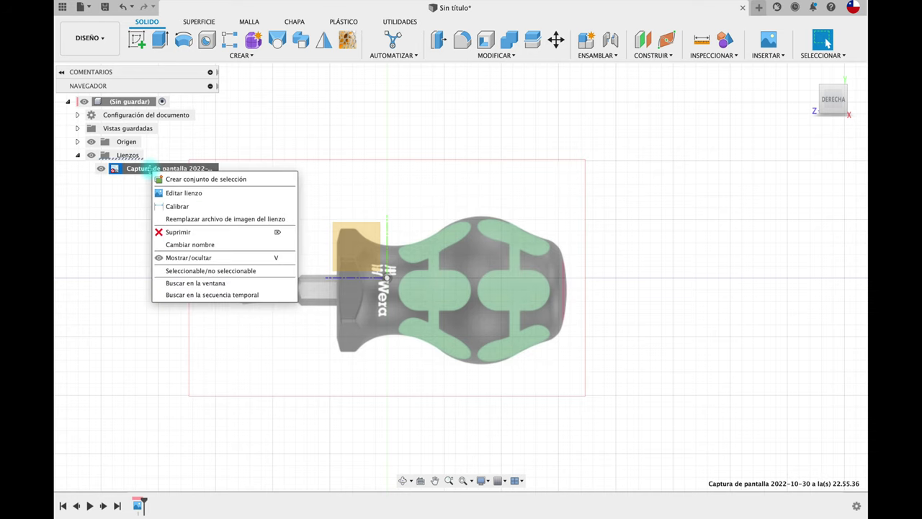
click(174, 195)
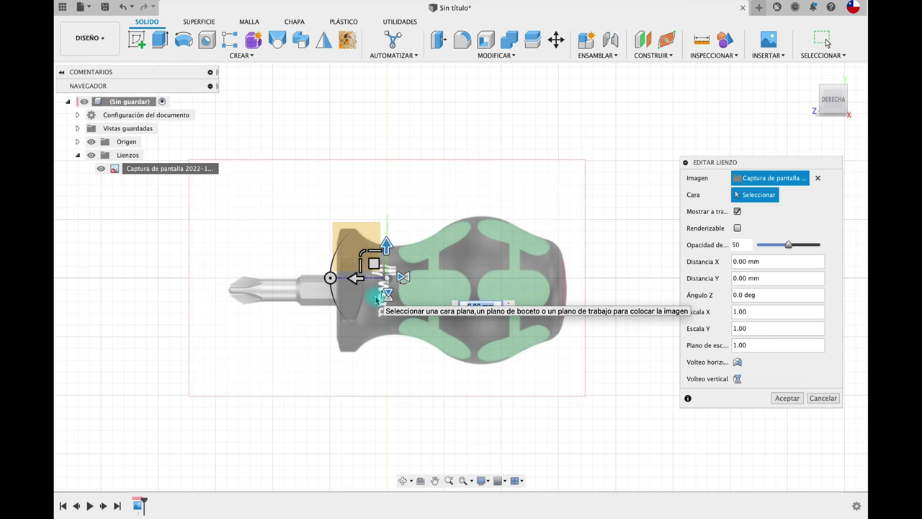
mouse_move(374, 263)
mouse_down()
mouse_move(508, 193)
mouse_move(457, 247)
mouse_up()
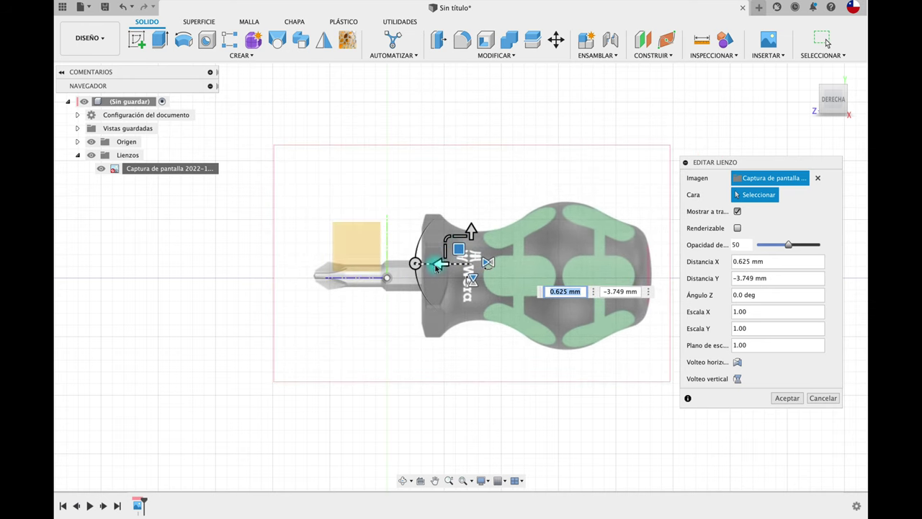
mouse_move(457, 248)
mouse_down()
mouse_move(430, 255)
mouse_move(538, 254)
mouse_move(425, 251)
mouse_up()
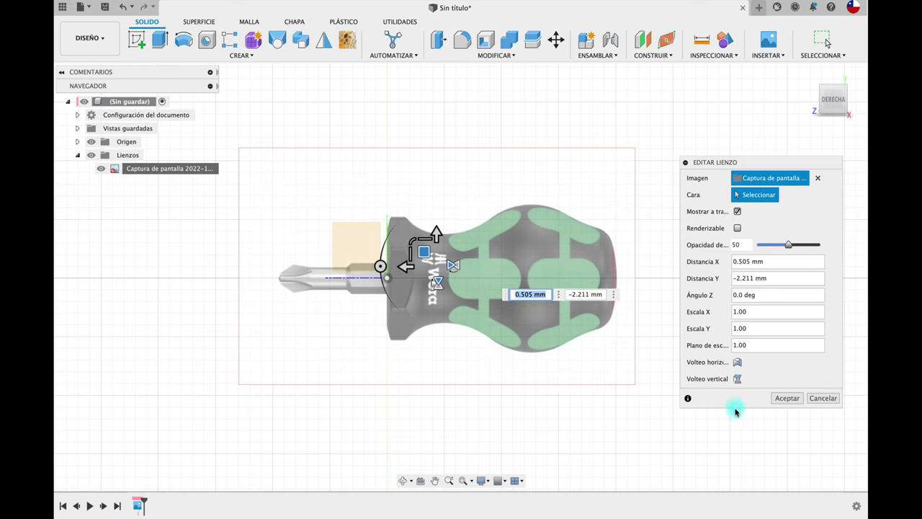
drag(789, 247, 782, 252)
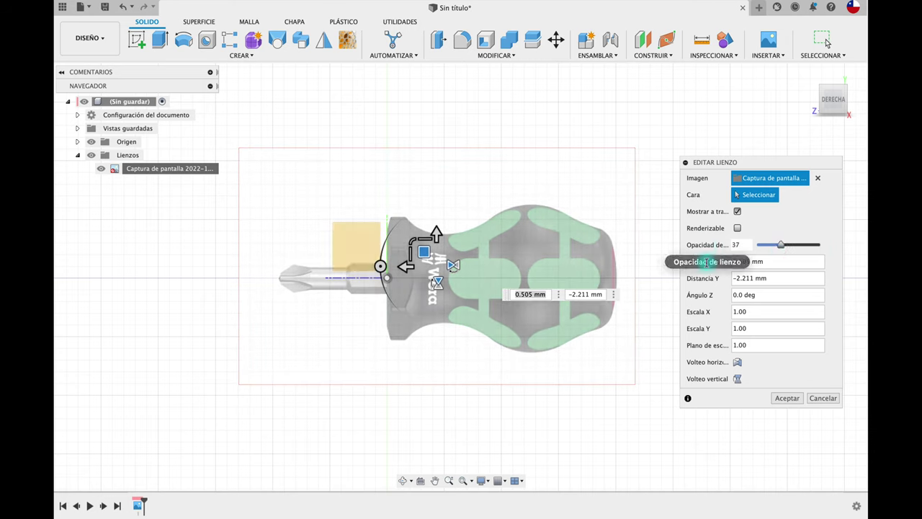
click(786, 398)
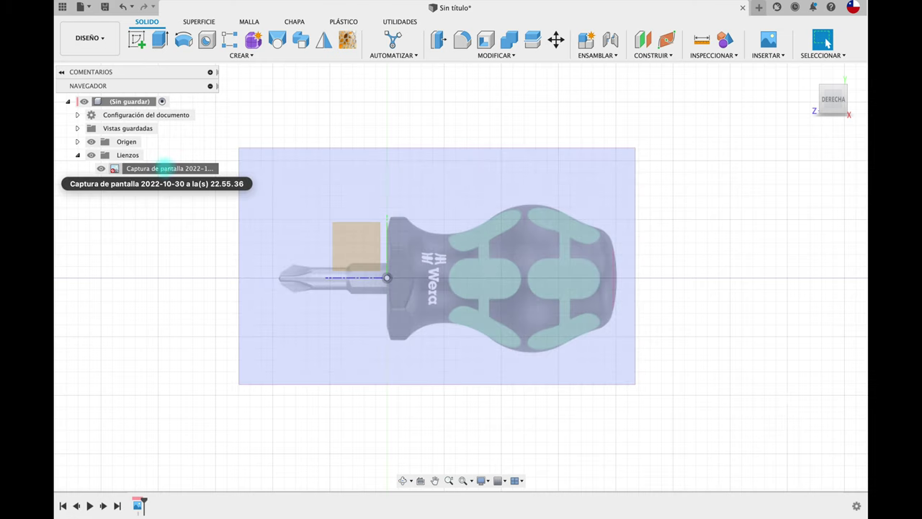
Make two aborted calibration attempts on the canvas and toggle its visibility off and on.
right_click(164, 168)
click(177, 204)
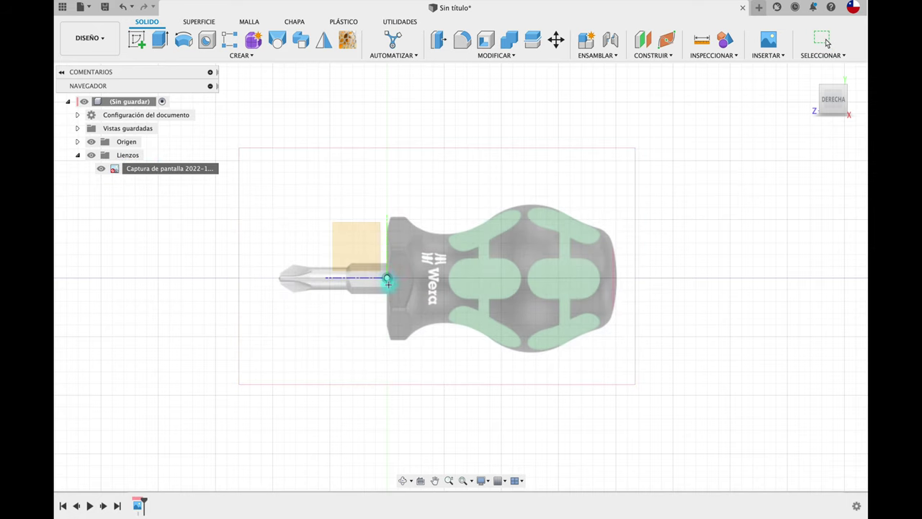
click(387, 278)
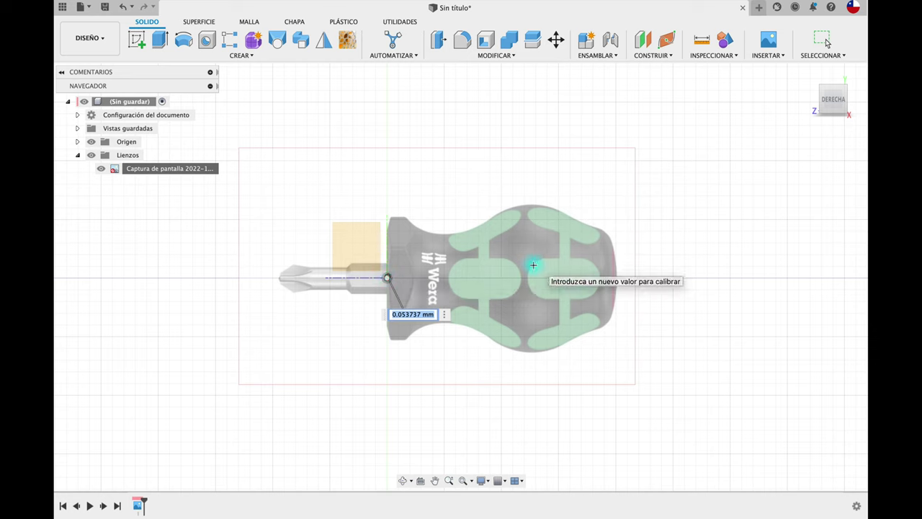
key(Escape)
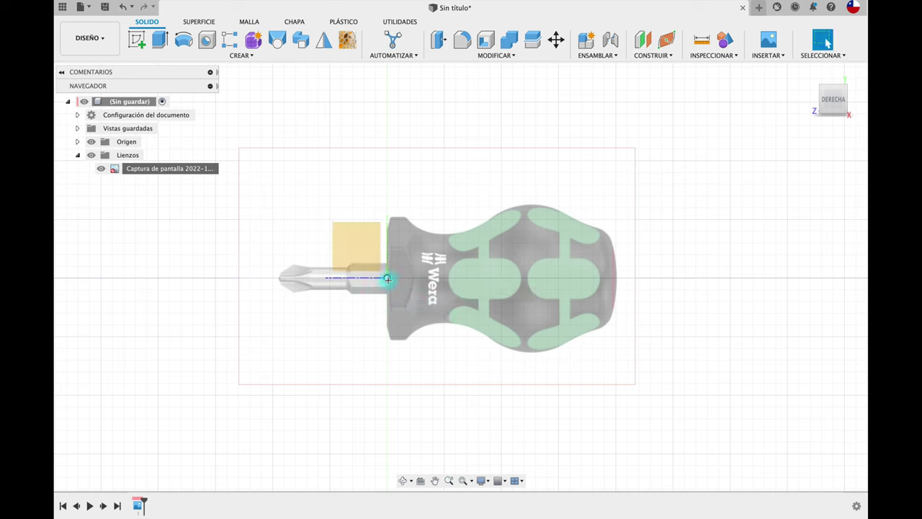
click(387, 278)
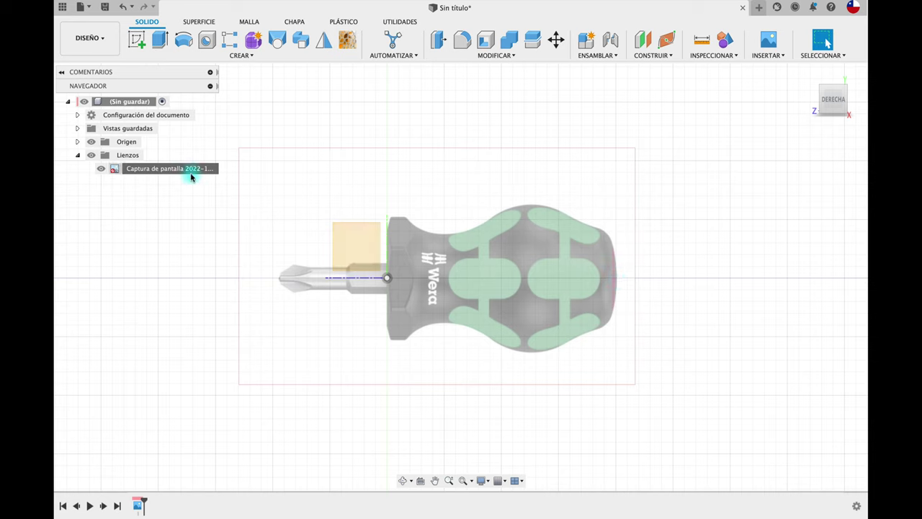
right_click(189, 172)
click(220, 207)
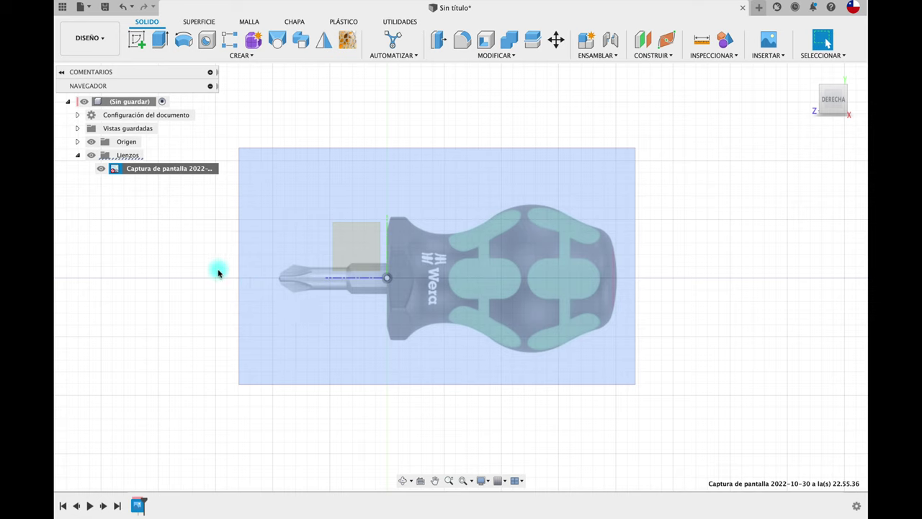
key(Escape)
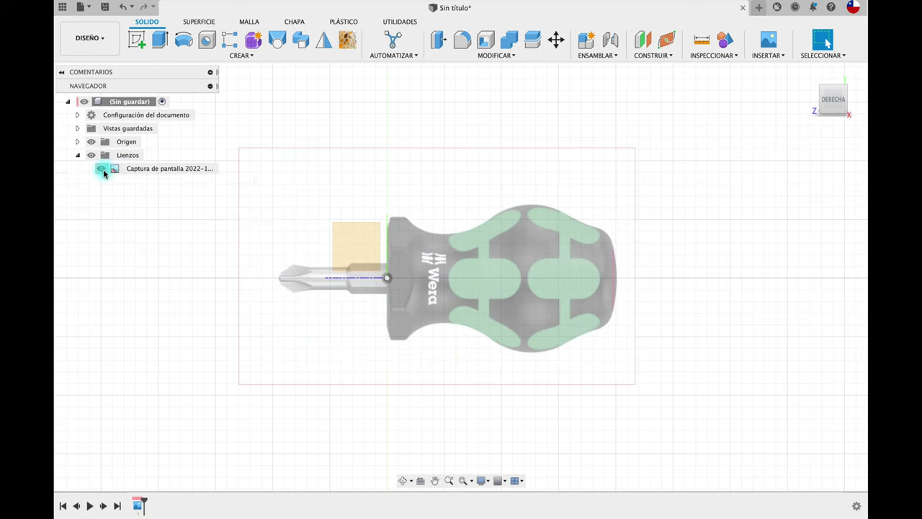
click(101, 168)
click(100, 169)
Calibrate the canvas to 45 mm between the handle's two ends and fit the image in view.
right_click(150, 168)
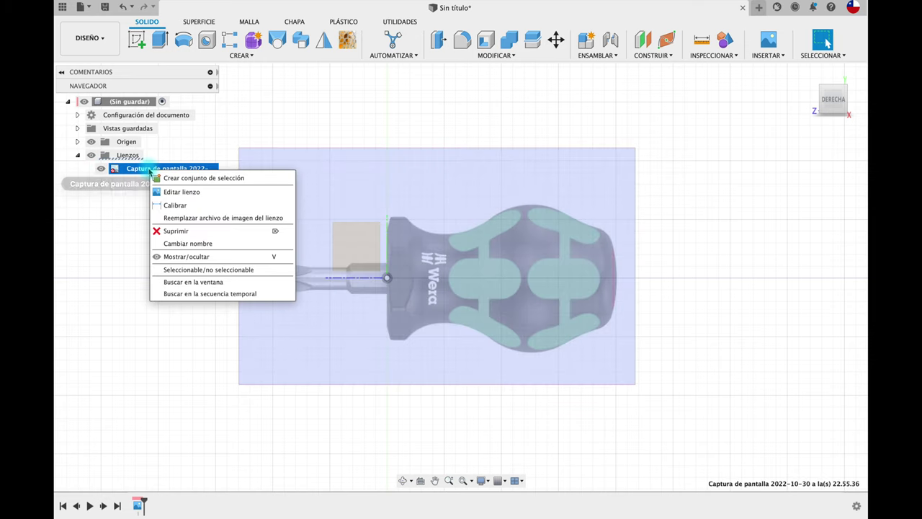
click(173, 208)
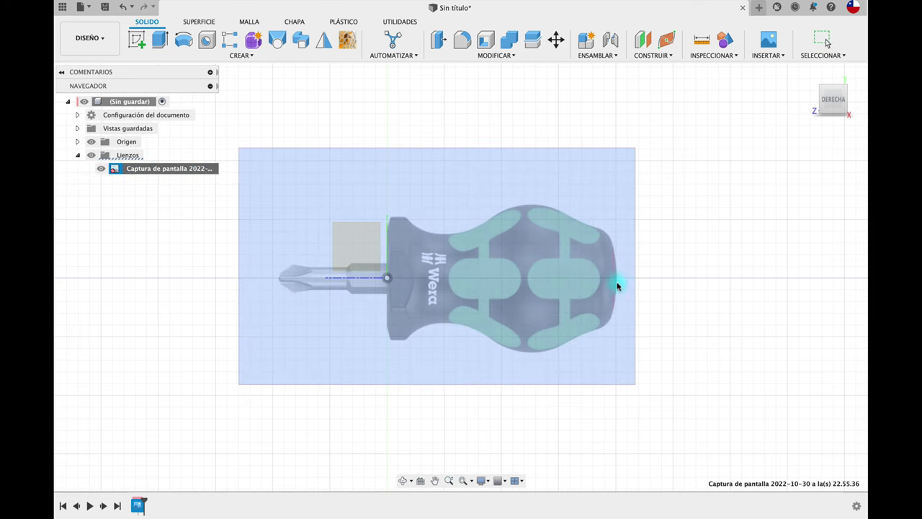
click(616, 278)
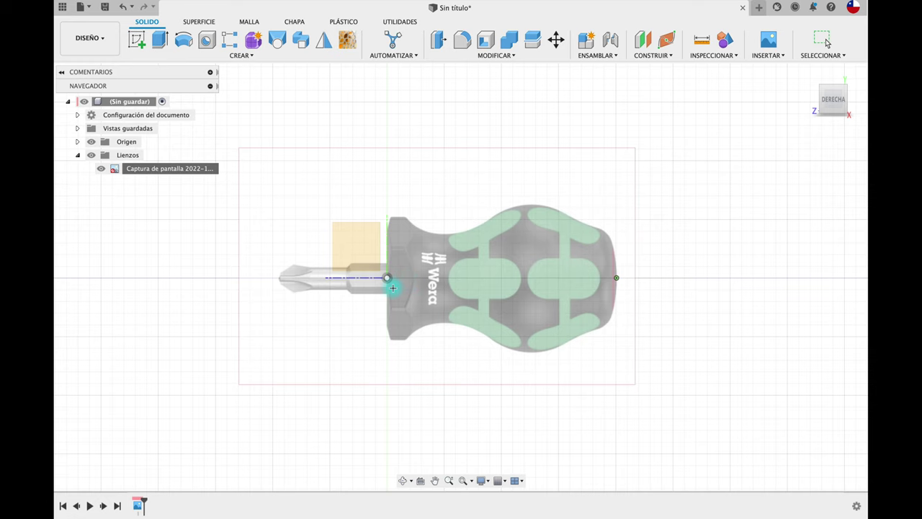
click(387, 288)
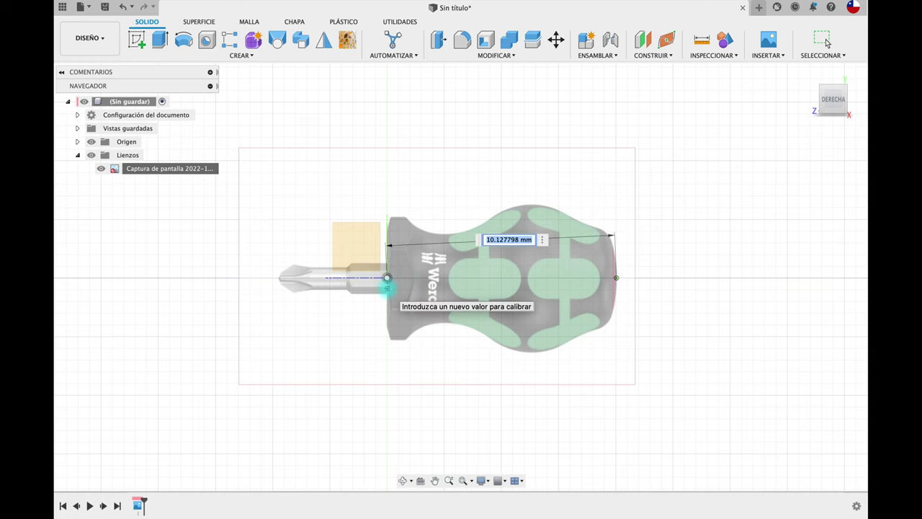
text(45)
key(Return)
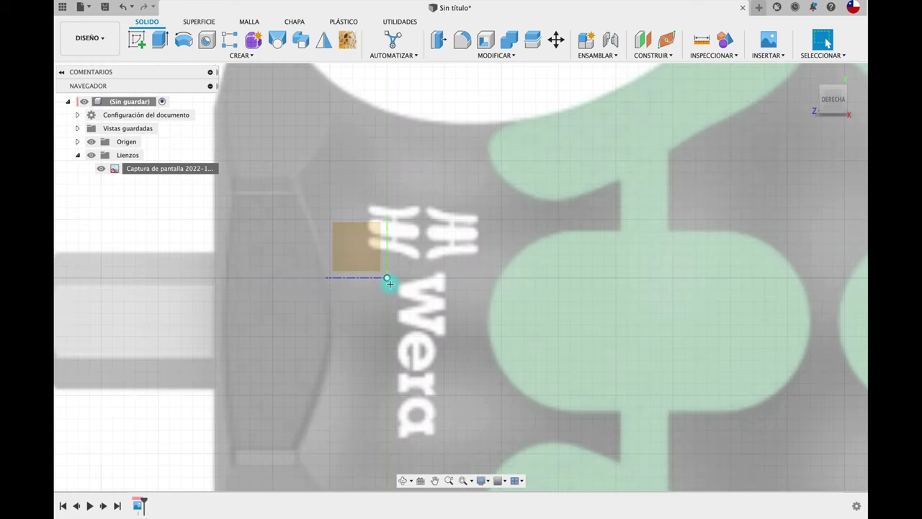
scroll(408, 258, down, 3)
scroll(418, 242, down, 2)
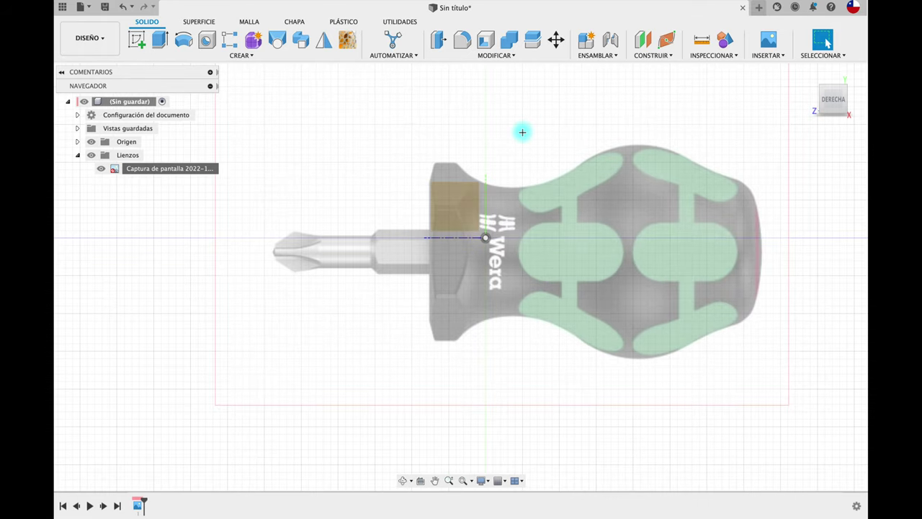
key(F6)
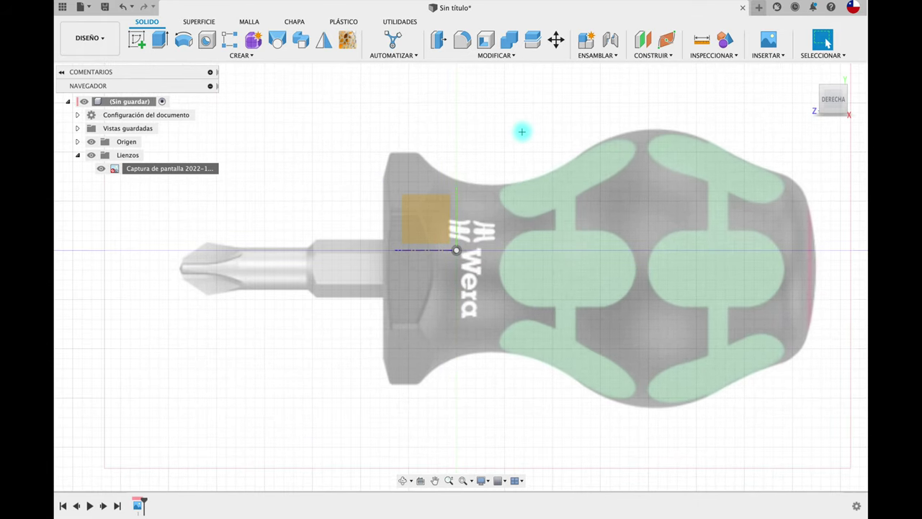
click(149, 170)
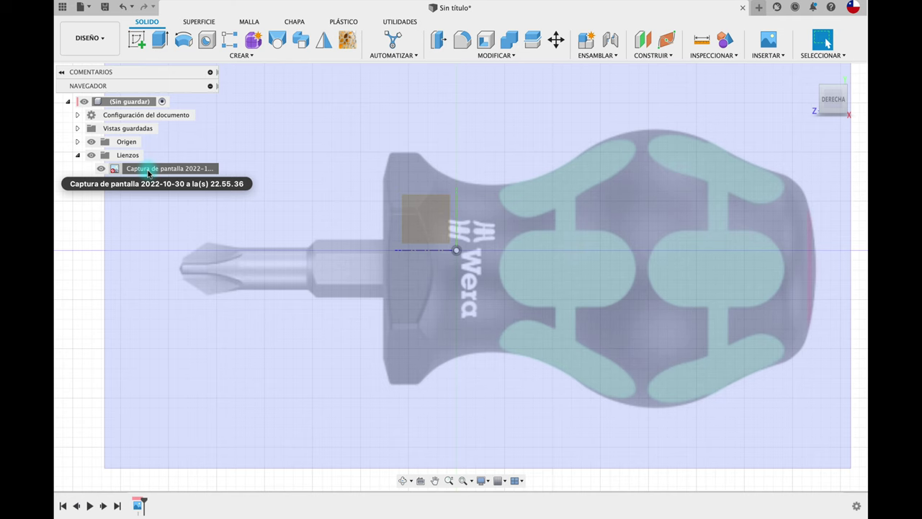
Move the screwdriver canvas to X 1.872 mm, Y −7.543 mm, putting the shank end on the origin.
right_click(149, 173)
click(176, 196)
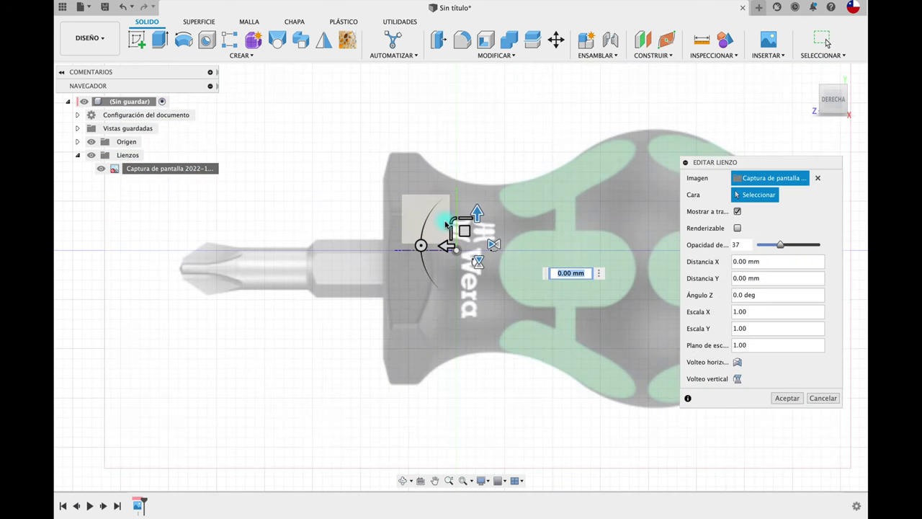
mouse_move(466, 231)
mouse_down()
mouse_move(528, 208)
mouse_move(537, 214)
mouse_up()
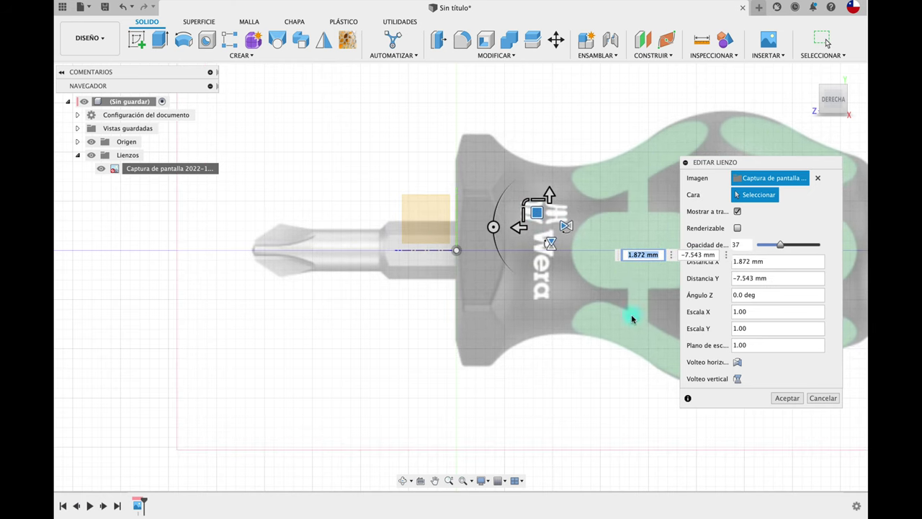
click(787, 398)
key(F6)
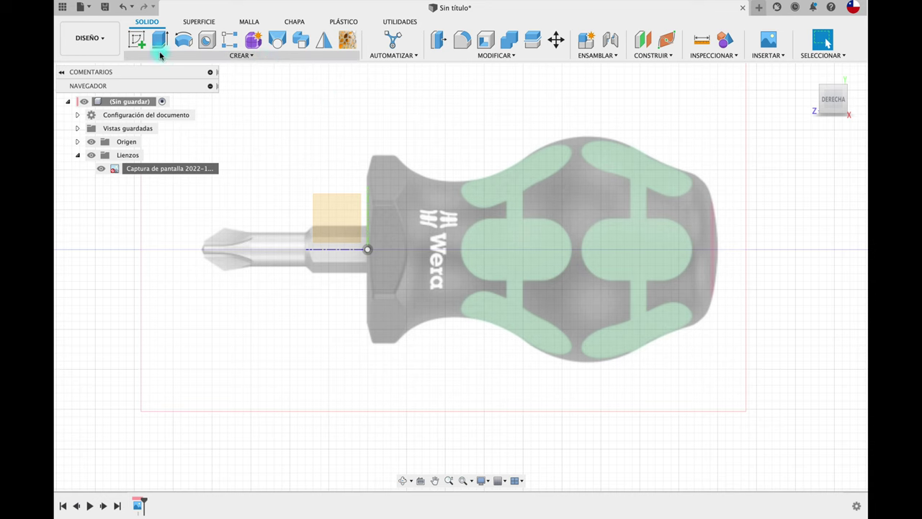
Start a sketch on the image's plane and draw the horizontal axis line from origin to handle tip.
click(136, 39)
click(324, 199)
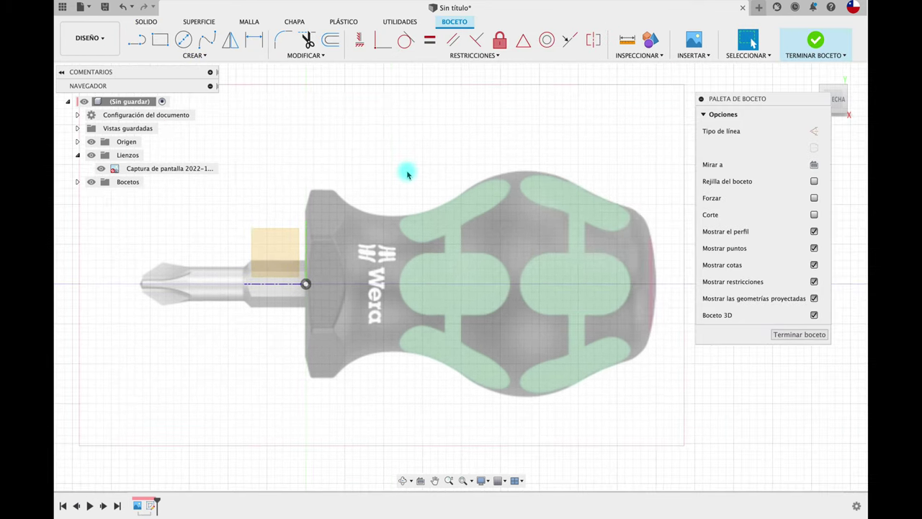
key(l)
click(291, 288)
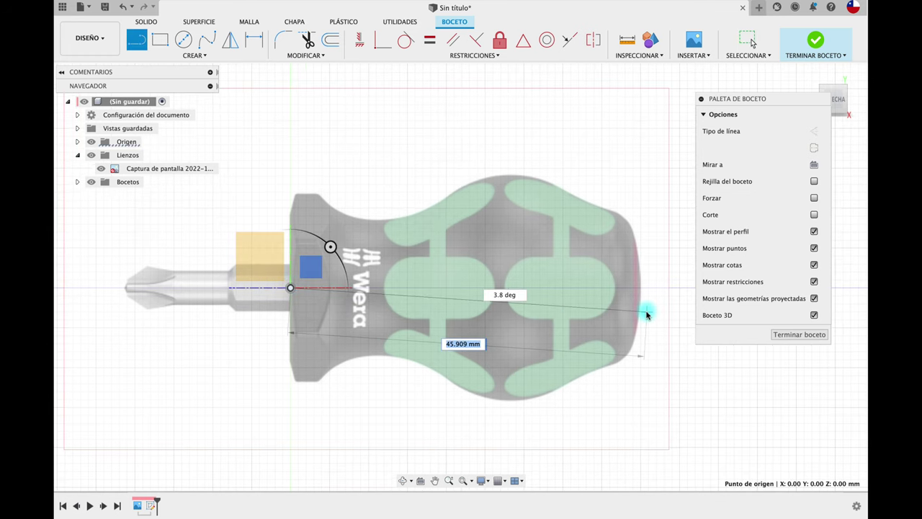
click(666, 289)
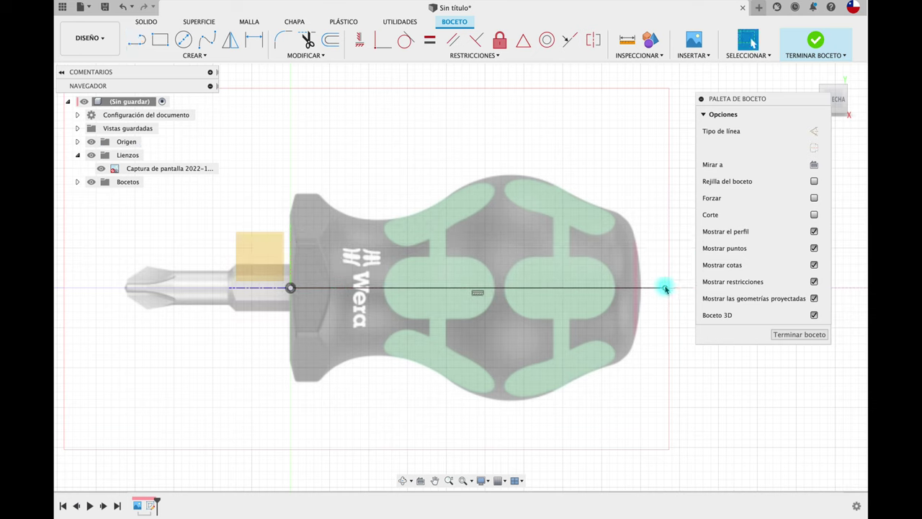
key(Escape)
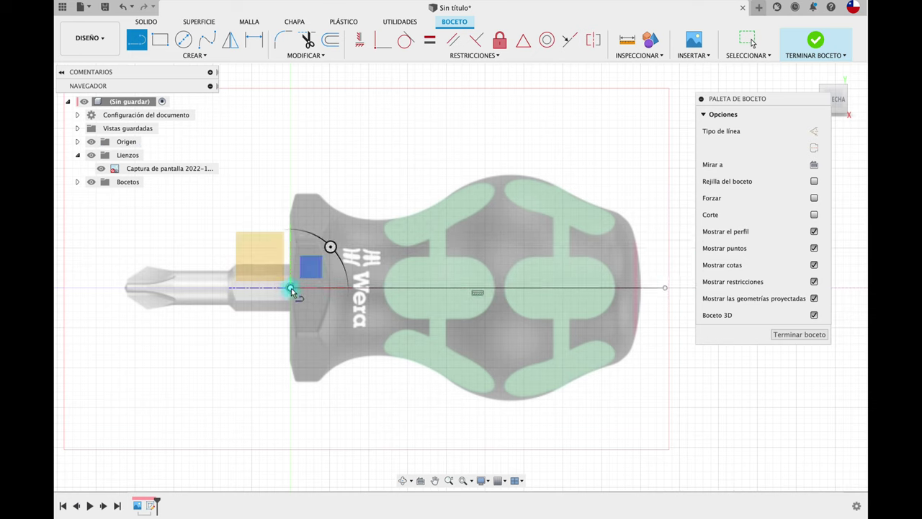
Draw a vertical line up from the origin and a short horizontal top edge at the hex end.
click(290, 288)
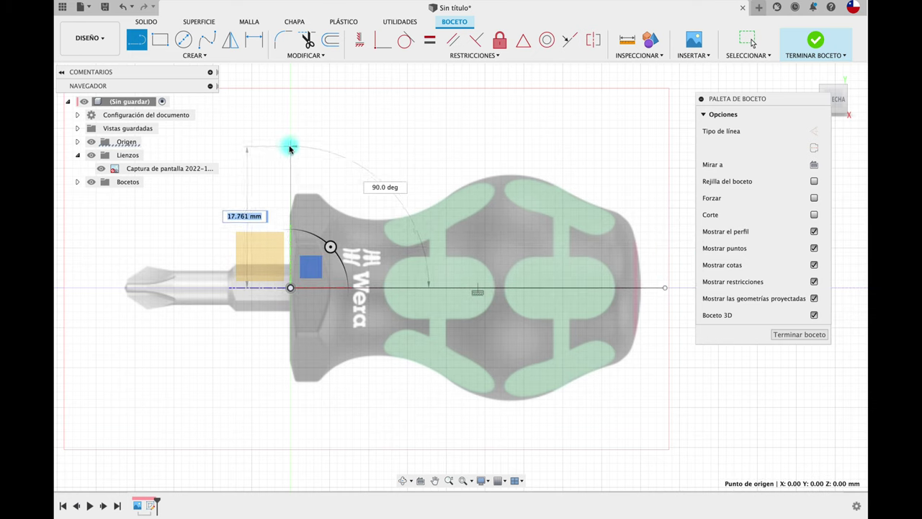
click(290, 150)
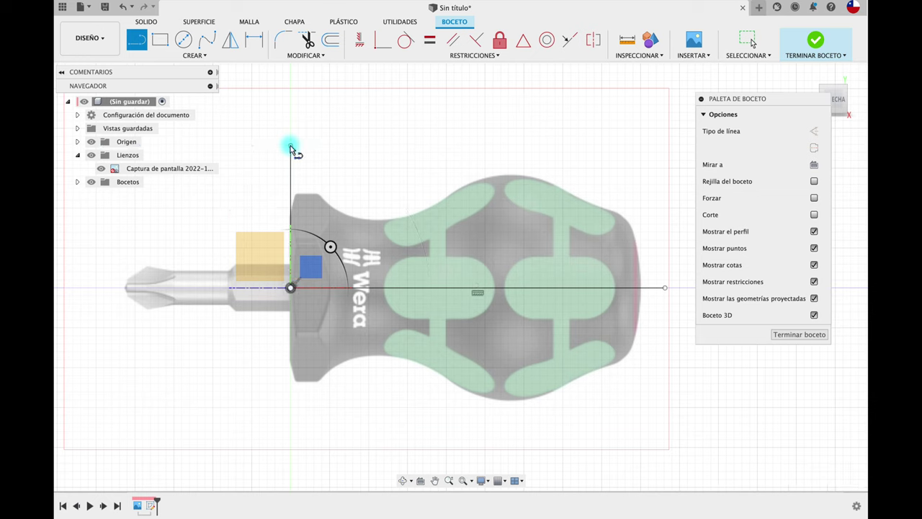
click(282, 195)
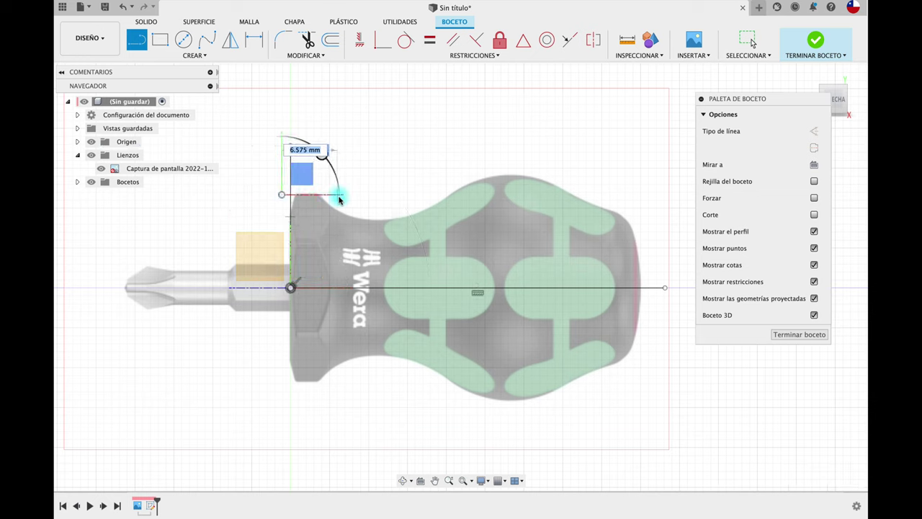
click(362, 195)
key(Escape)
scroll(521, 140, up, 2)
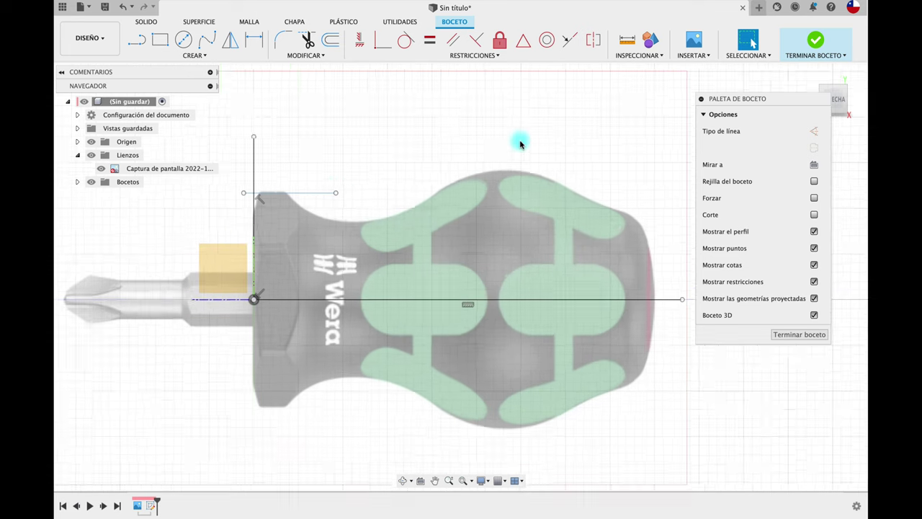
scroll(522, 143, up, 2)
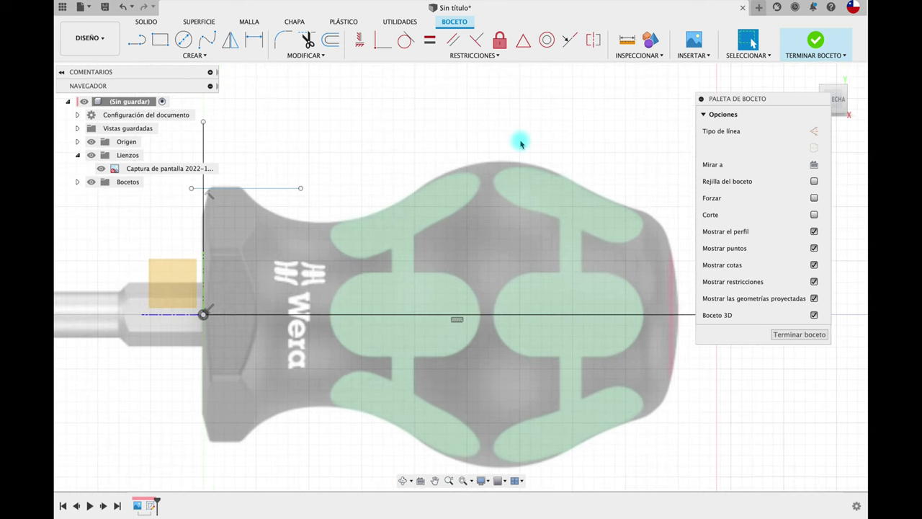
scroll(522, 141, left, 3)
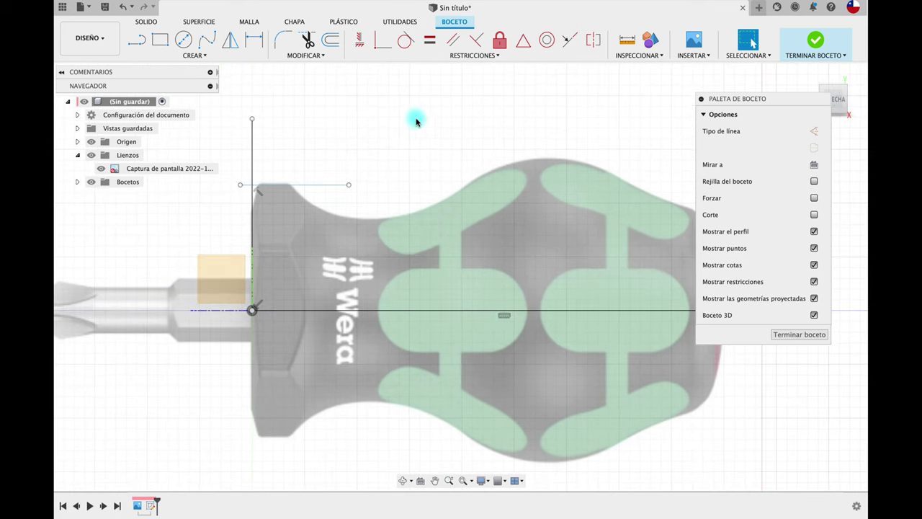
scroll(338, 119, right, 4)
scroll(338, 119, up, 2)
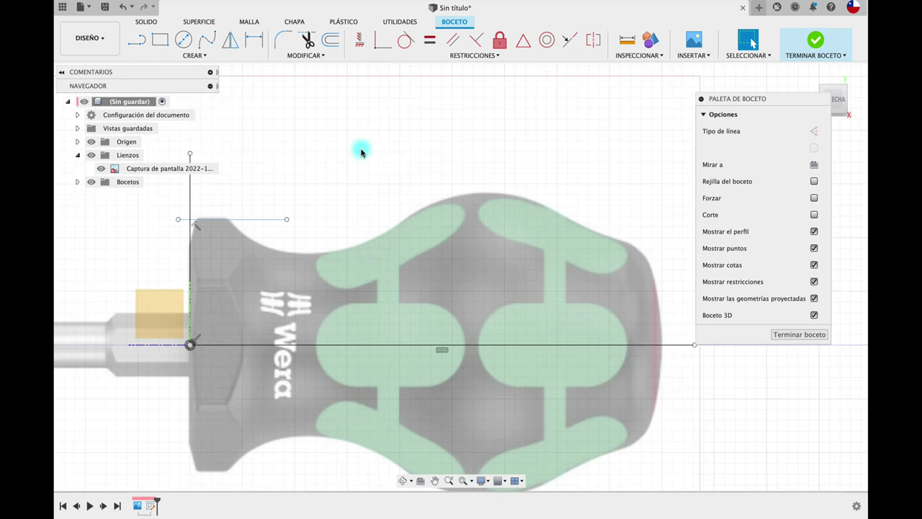
Trace the handle's top outline with an eight-point fit spline from the hex edge to the axis tip.
click(207, 45)
click(227, 220)
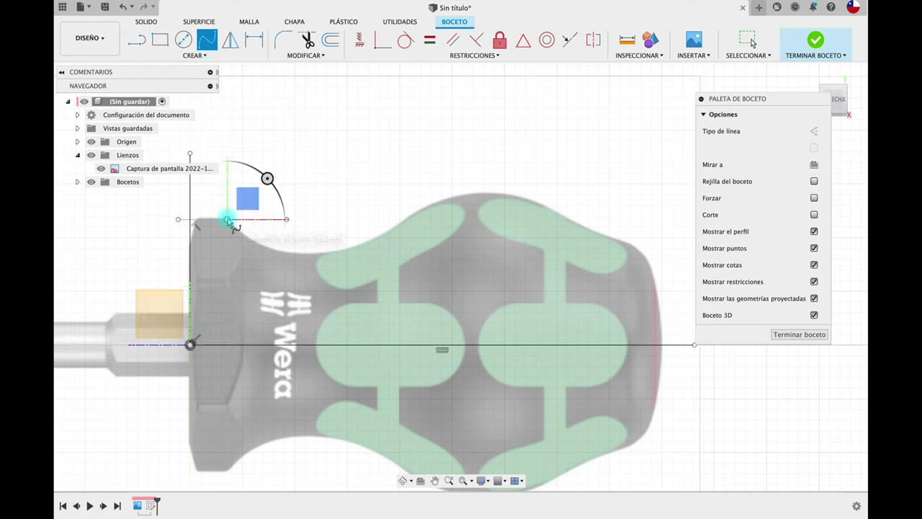
click(271, 250)
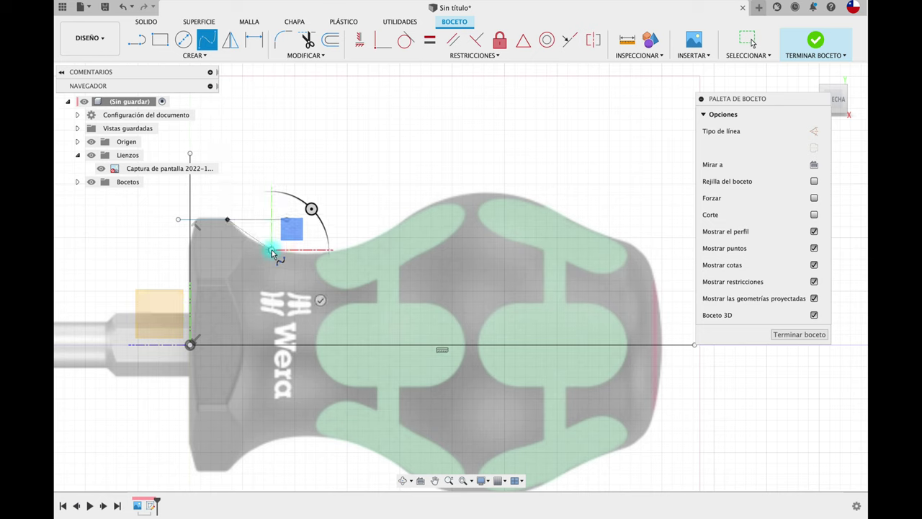
click(350, 250)
click(431, 203)
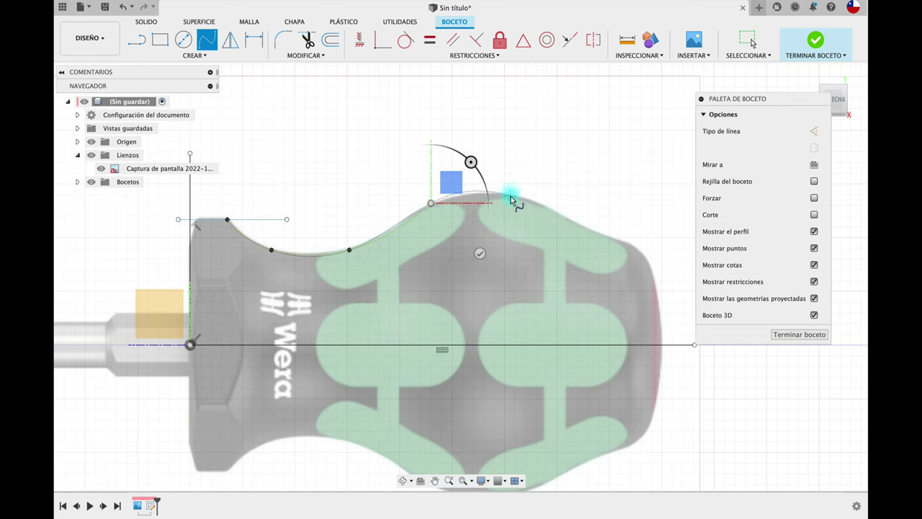
click(510, 195)
click(588, 229)
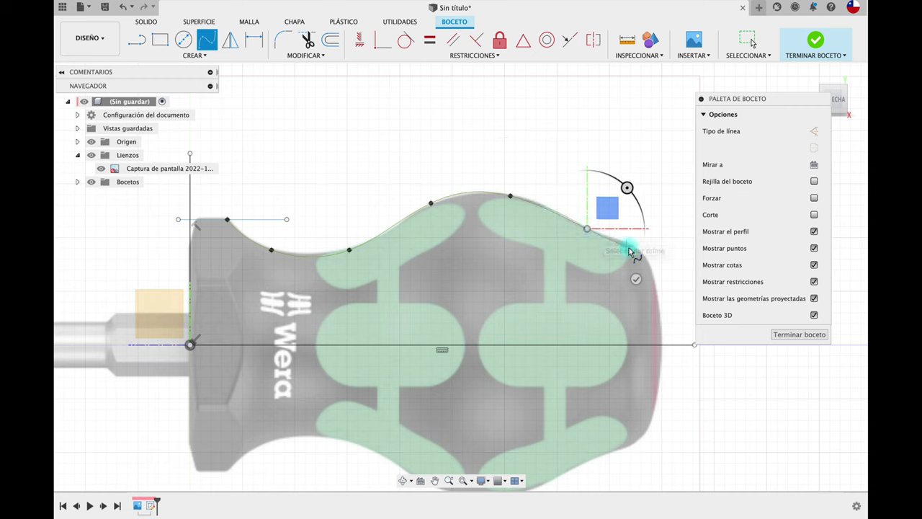
click(642, 252)
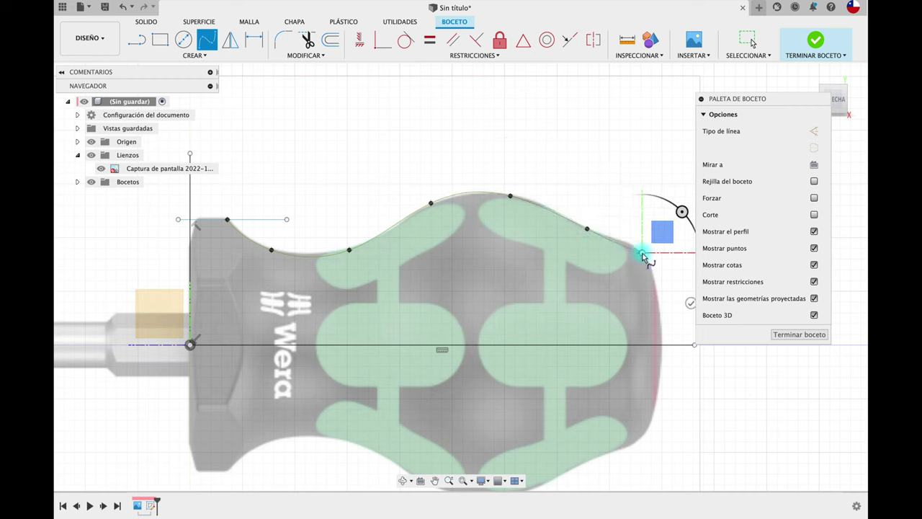
click(662, 344)
click(710, 396)
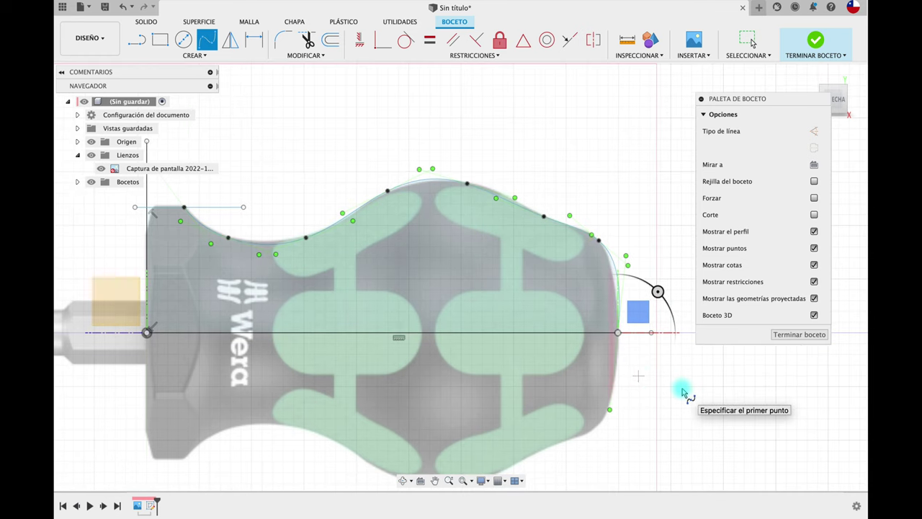
key(Escape)
scroll(654, 269, up, 2)
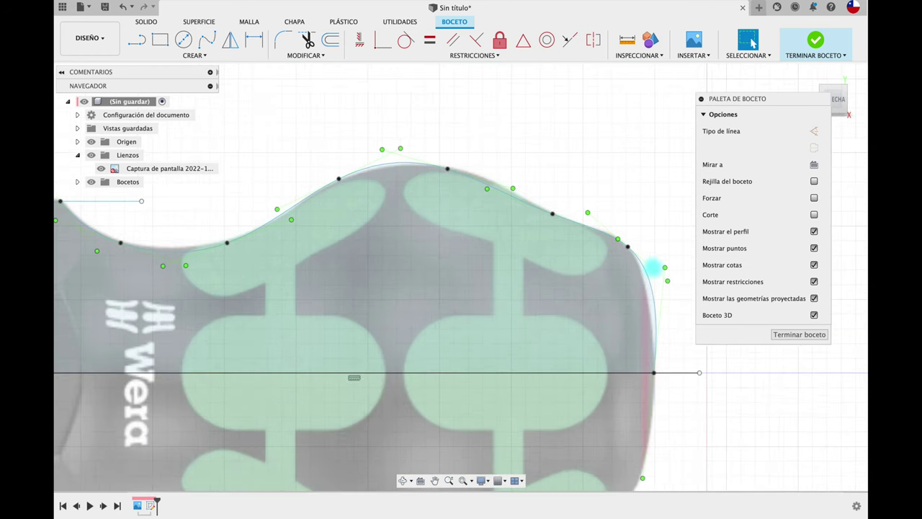
Drag spline points so the curve hugs the bulb's top and back edge in the image.
drag(632, 248, 616, 240)
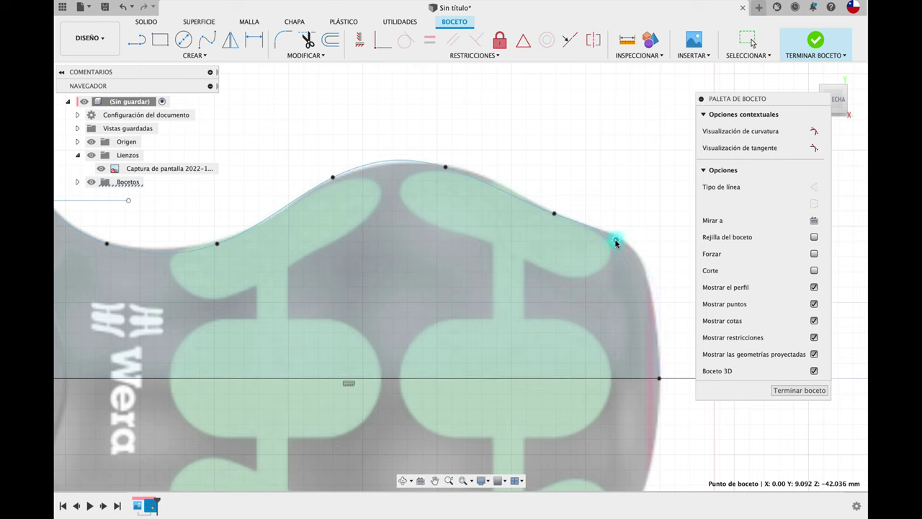
drag(554, 212, 544, 207)
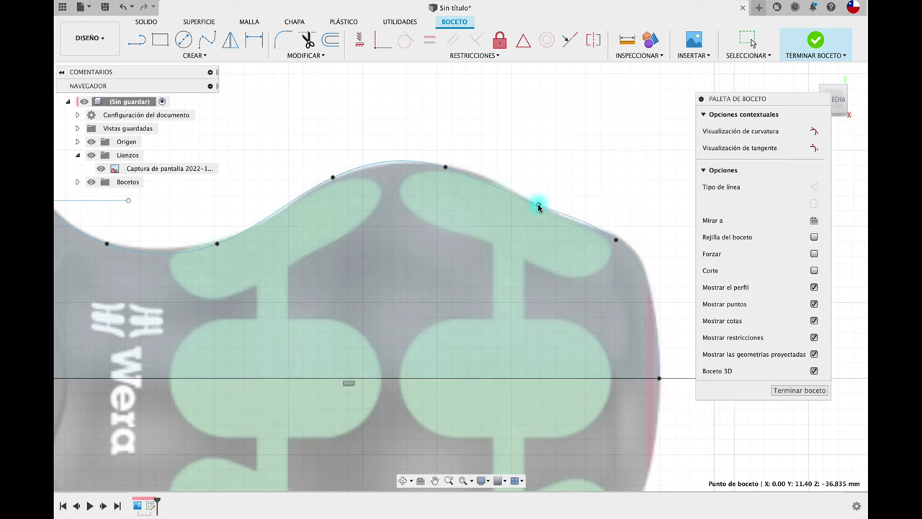
click(483, 180)
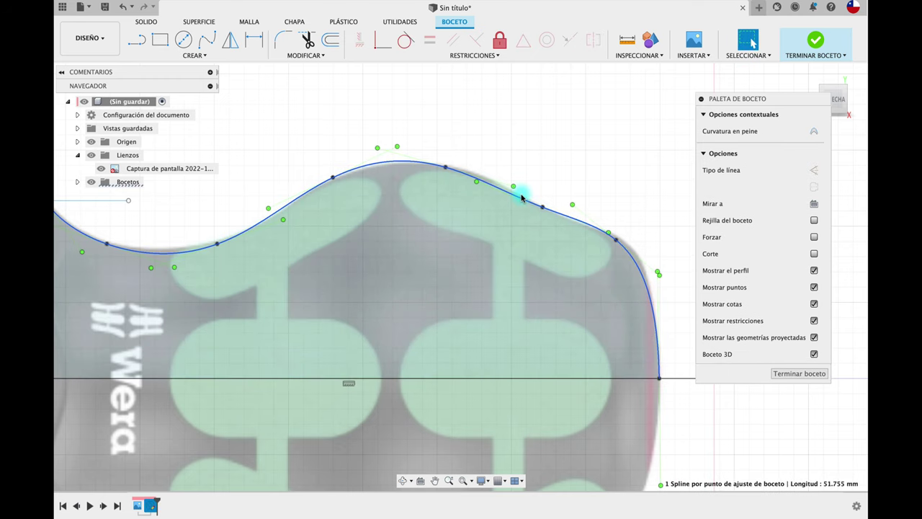
drag(514, 188, 505, 176)
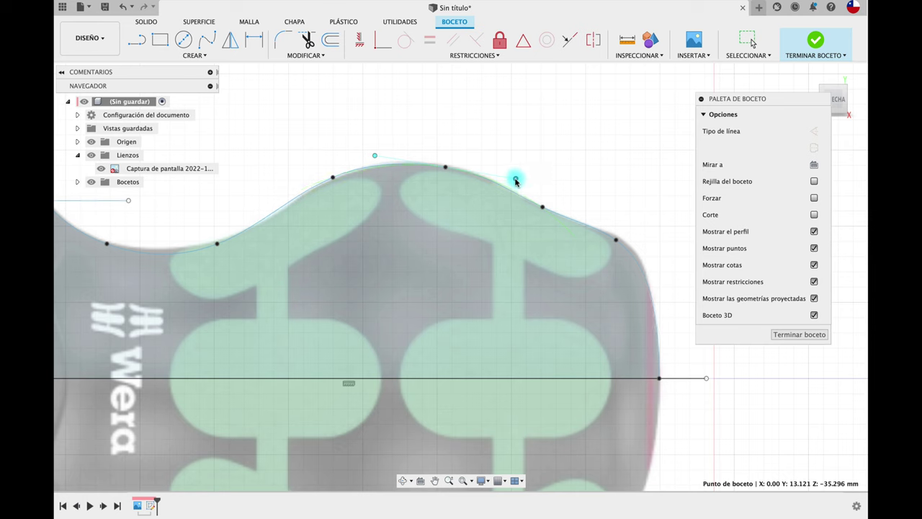
Inspect the spline's fit points and tangents along the bulb and the neck dip.
click(543, 211)
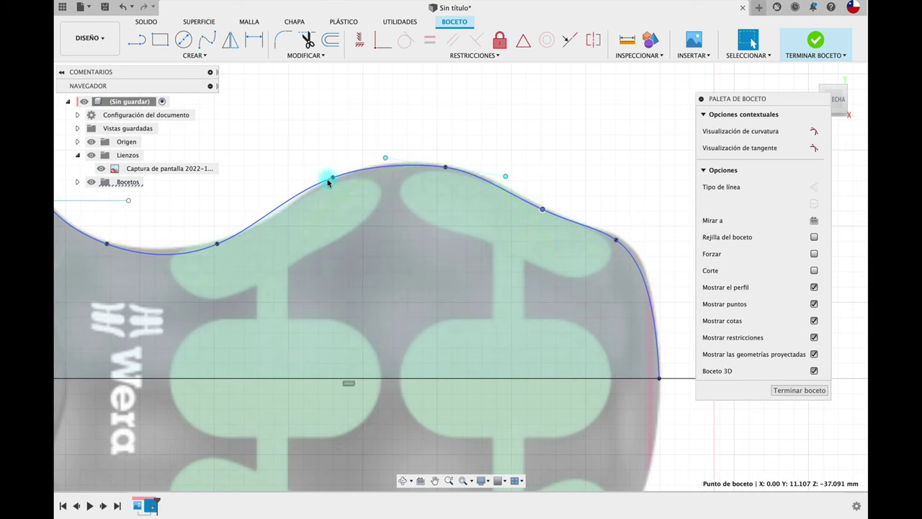
click(323, 185)
key(Escape)
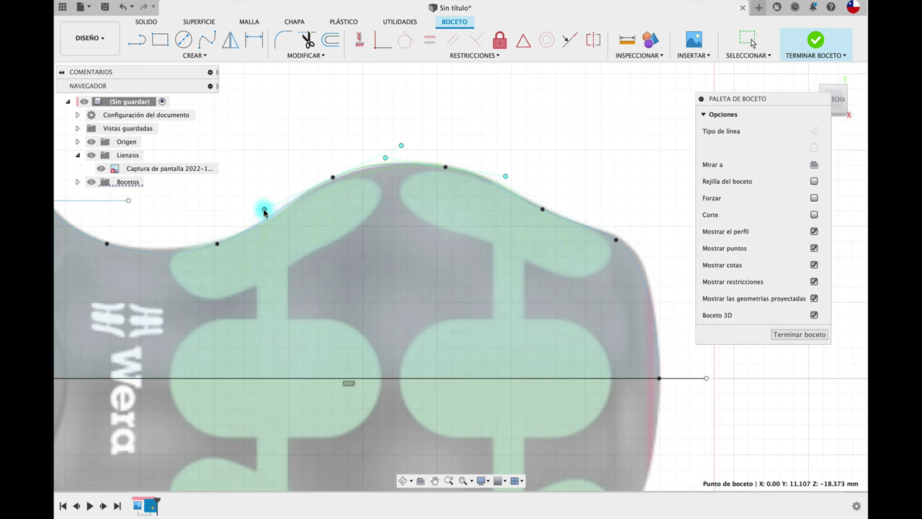
click(264, 213)
scroll(469, 128, left, 3)
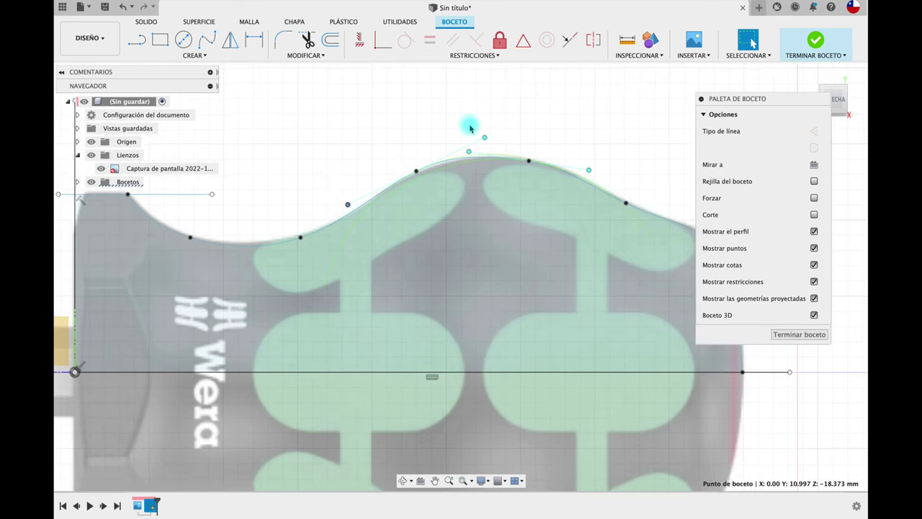
scroll(470, 128, left, 2)
scroll(343, 156, down, 1)
scroll(344, 156, down, 1)
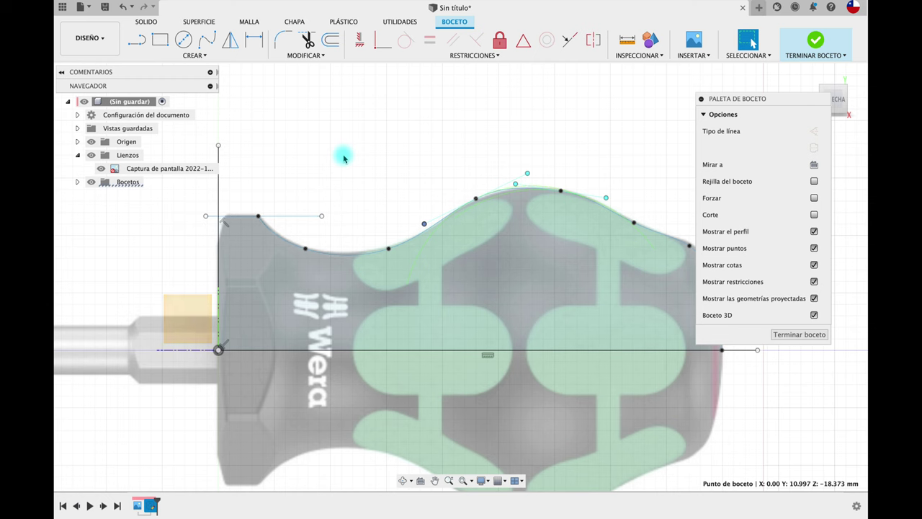
scroll(343, 158, down, 1)
scroll(344, 158, right, 2)
scroll(344, 158, up, 1)
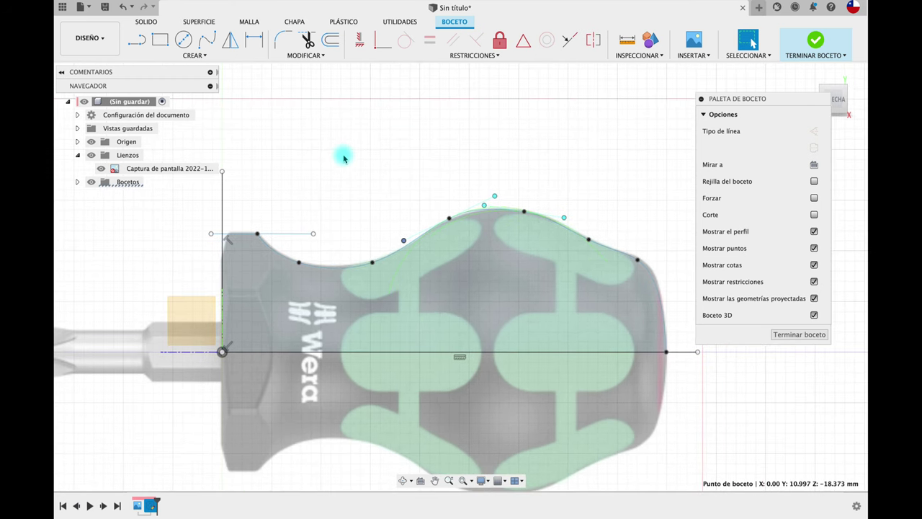
Trim the short top-left line and its overhang, plus the axis-line stub past the handle end.
key(t)
click(285, 234)
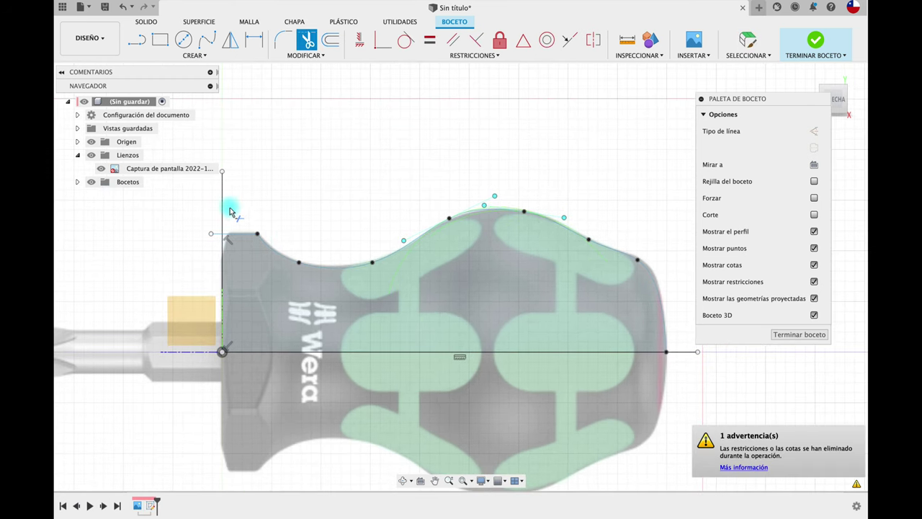
click(216, 235)
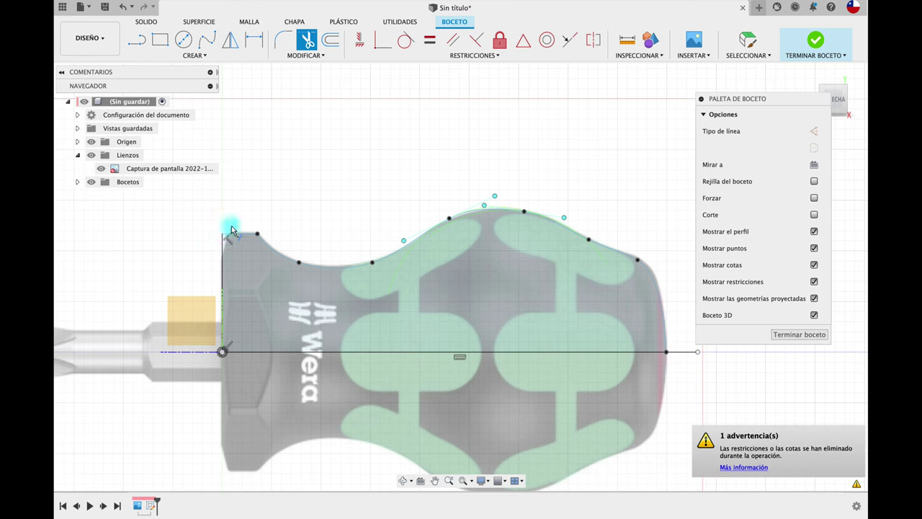
scroll(212, 258, up, 3)
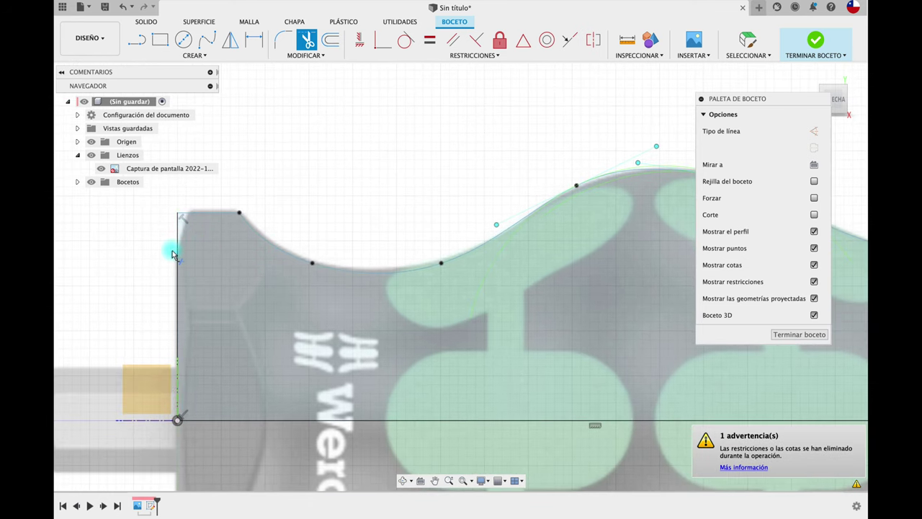
scroll(274, 144, down, 2)
scroll(274, 144, down, 1)
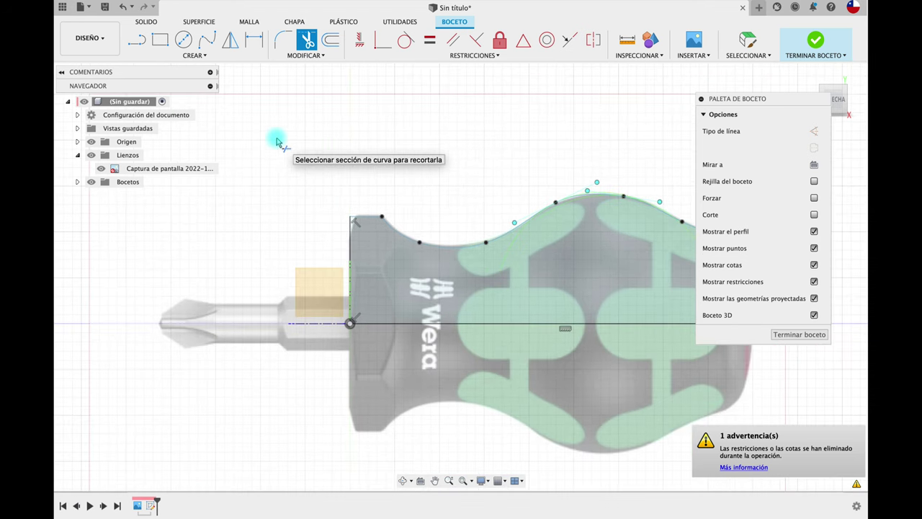
scroll(272, 148, down, 2)
middle_drag(272, 148, 215, 150)
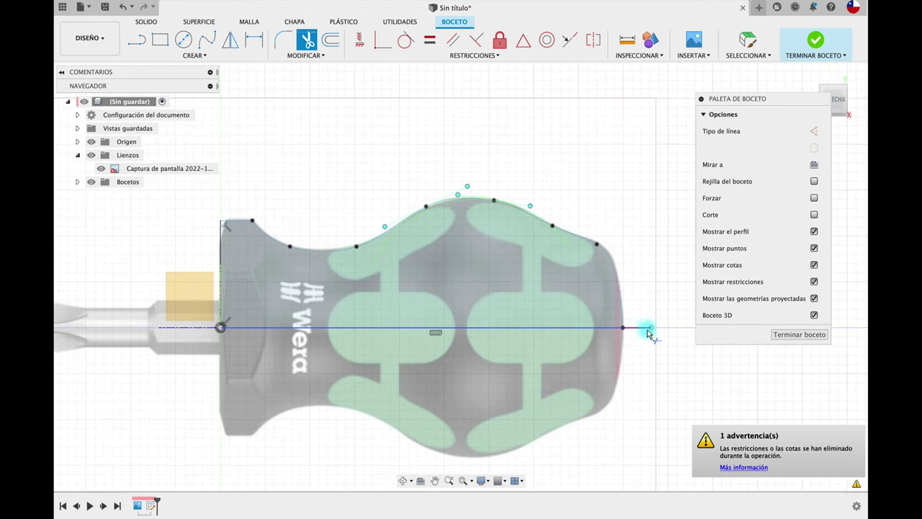
click(643, 329)
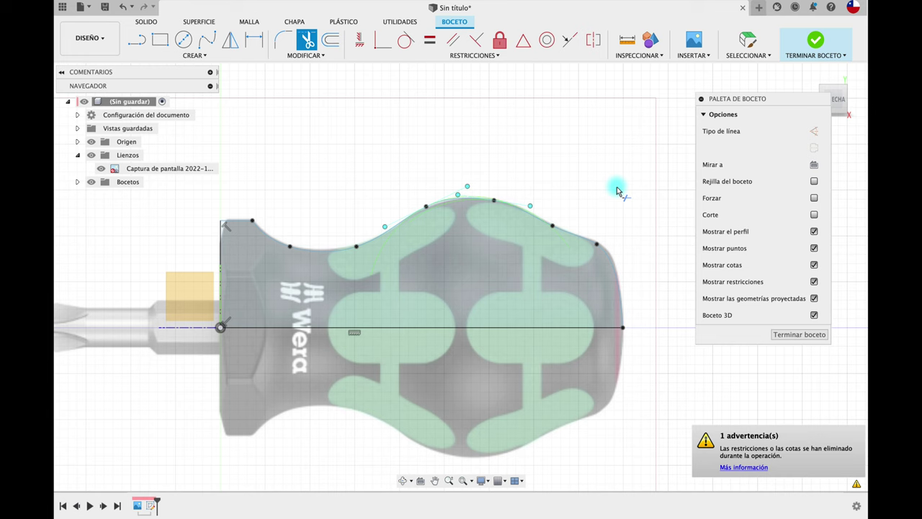
Finish the outline sketch, hide the reference image, and revolve the profile 360° around the centreline.
click(815, 40)
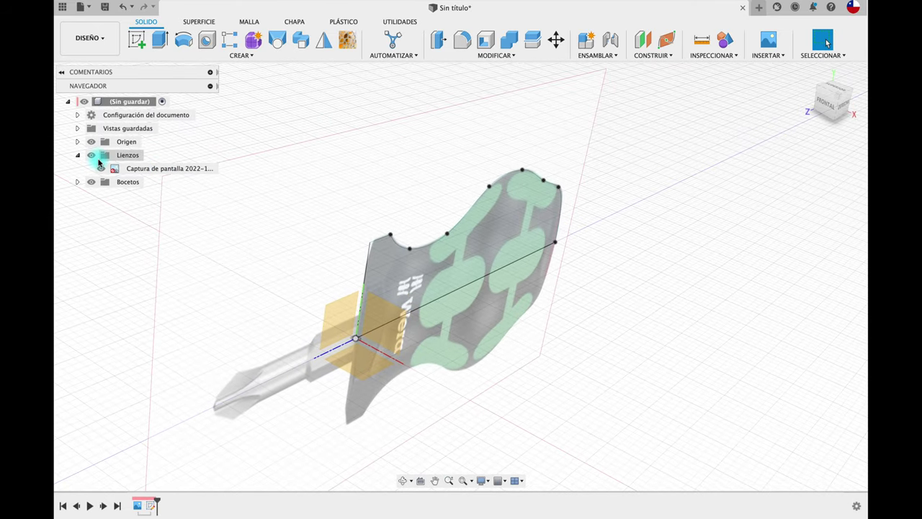
click(91, 155)
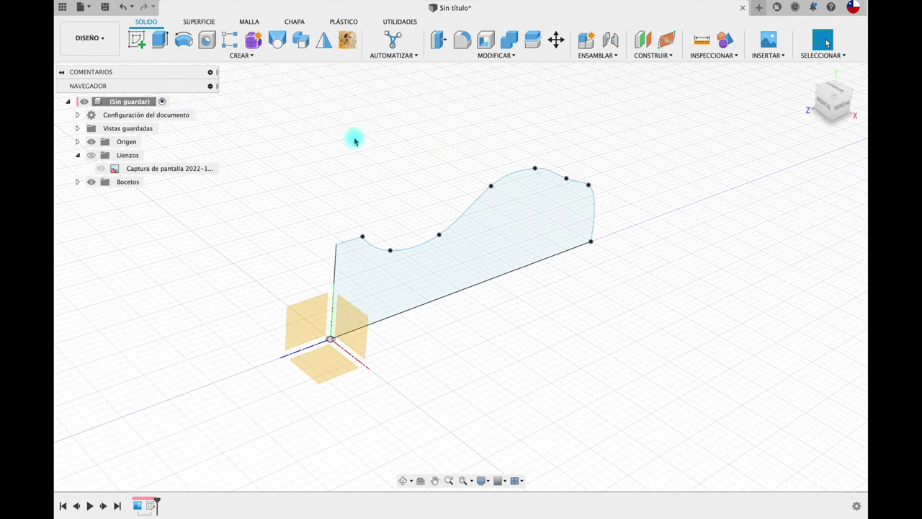
click(189, 44)
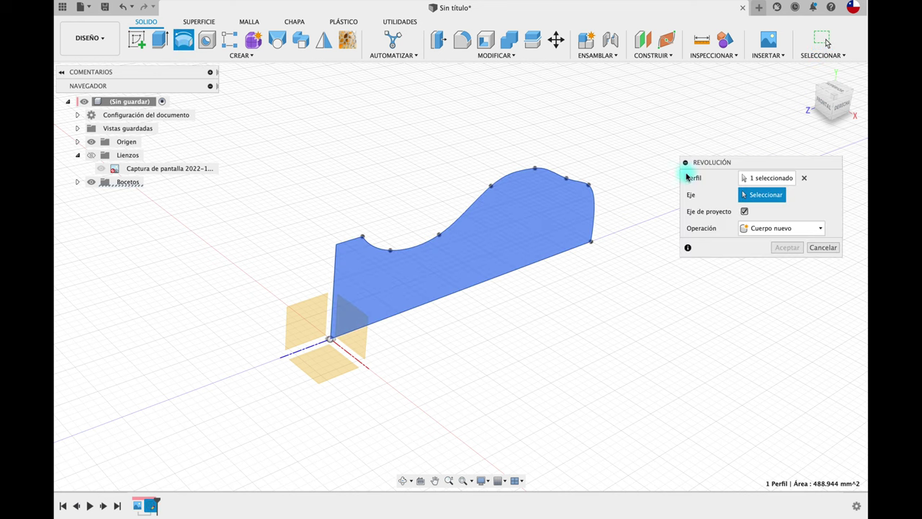
click(753, 178)
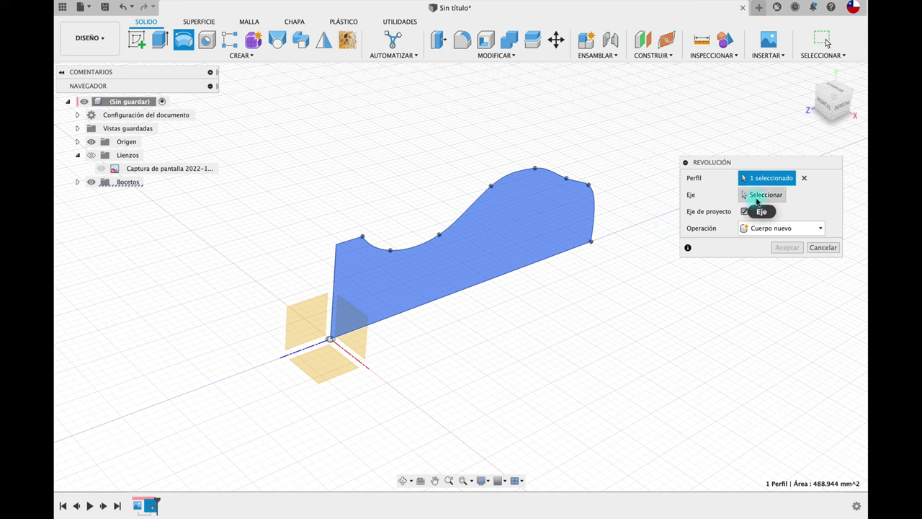
click(763, 194)
click(309, 352)
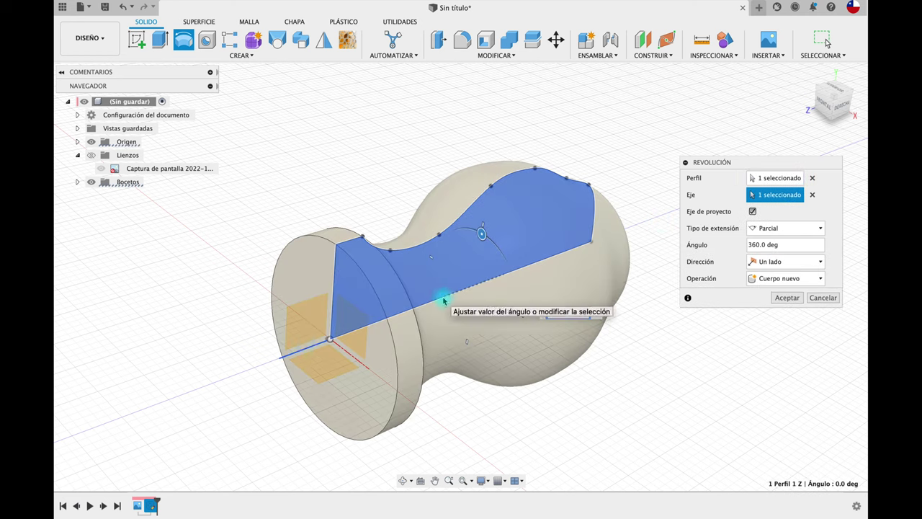
click(787, 298)
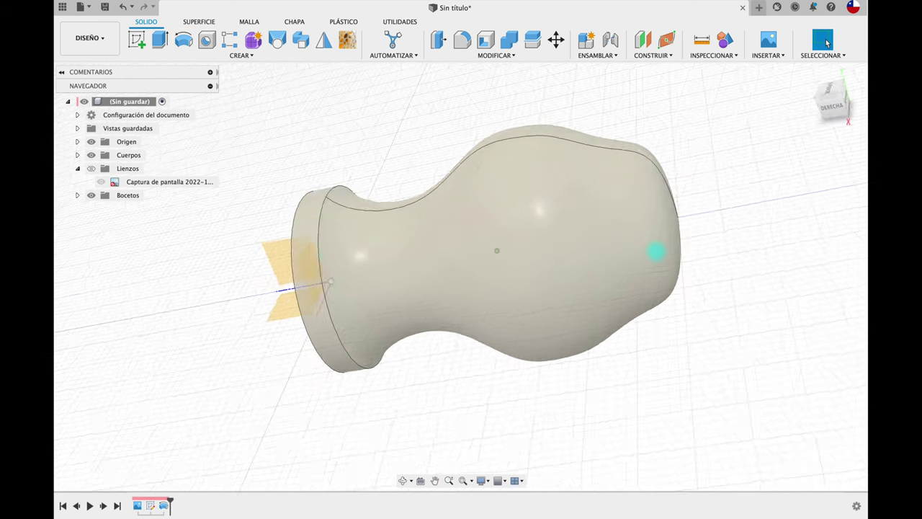
Turn on component colours so the revolved handle shows pink, ending in a side view.
shift+middle_drag(655, 251, 553, 167)
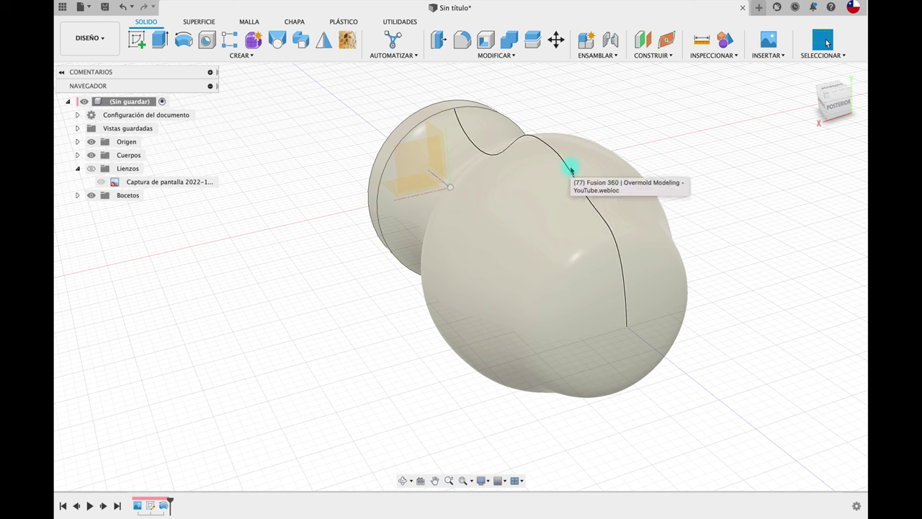
click(725, 40)
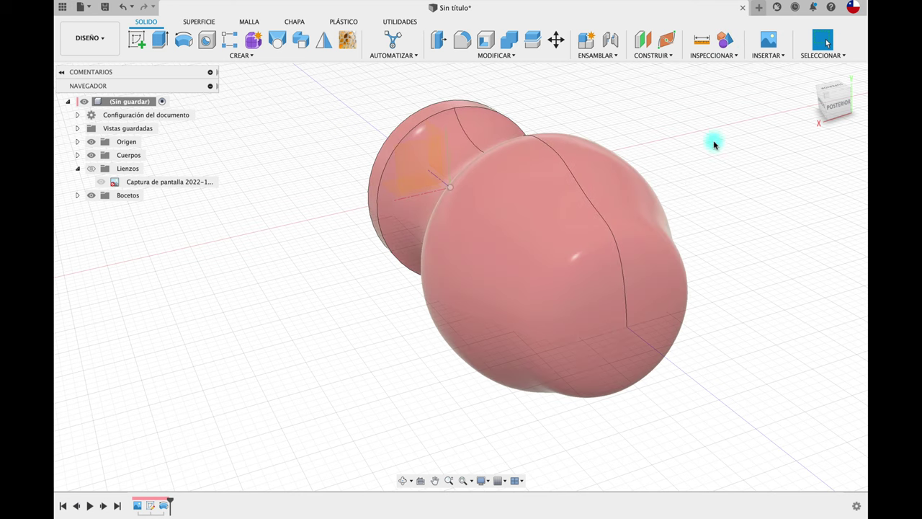
mouse_move(759, 209)
shift+middle_down()
mouse_move(737, 28)
mouse_move(566, 190)
mouse_move(248, 299)
mouse_move(354, 200)
shift+middle_up()
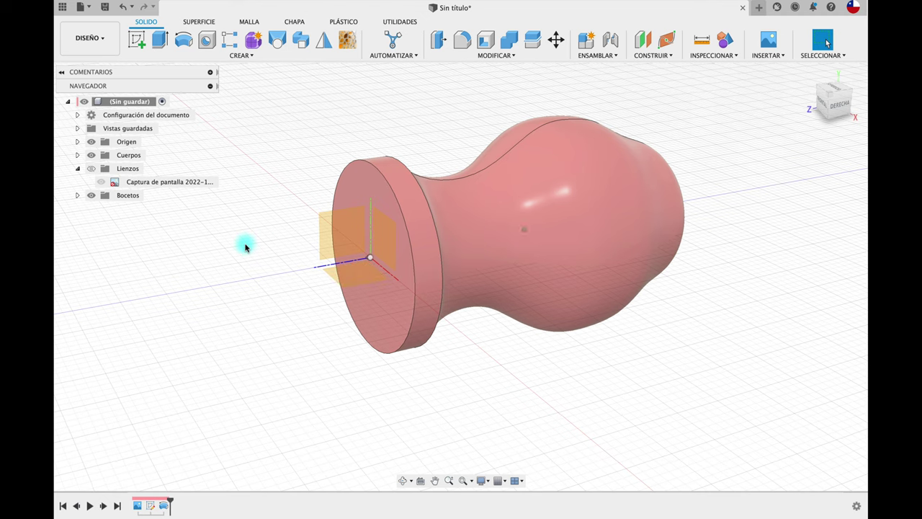
Start a sketch on the handle's flat end face and draw a first hexagon at the origin.
click(137, 41)
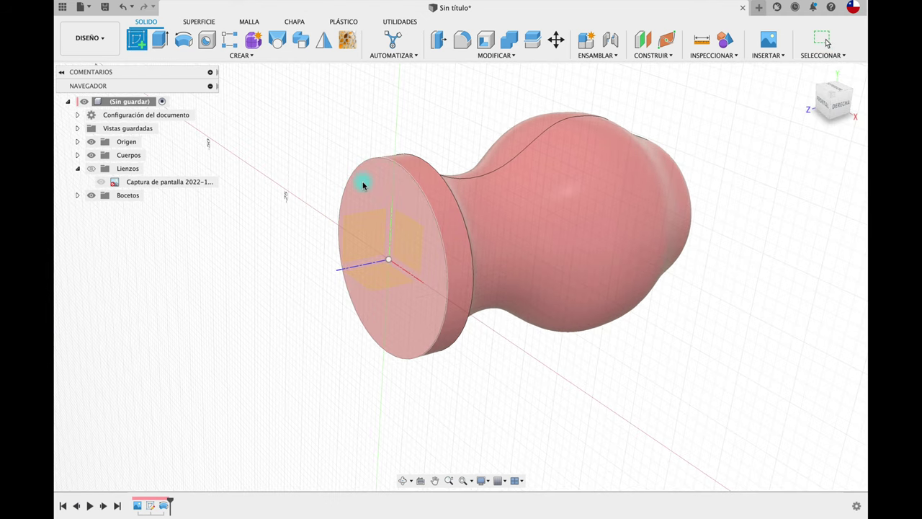
click(364, 182)
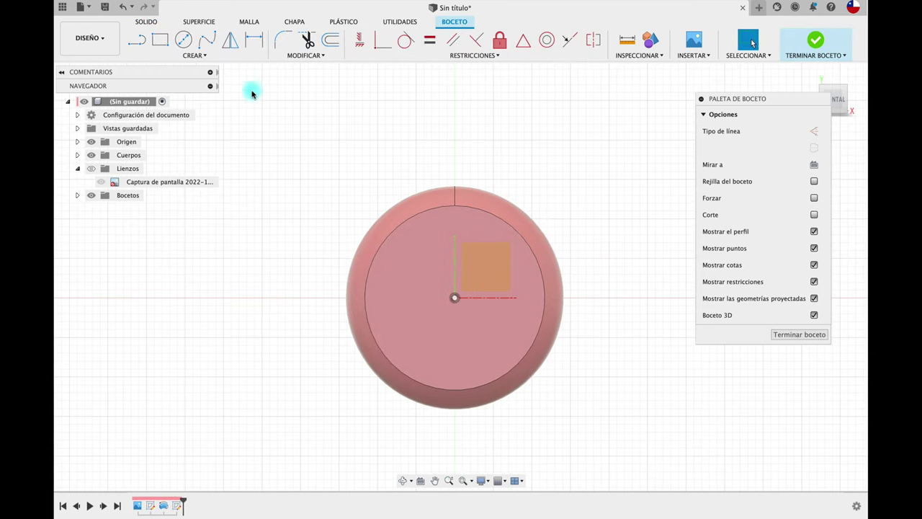
click(245, 56)
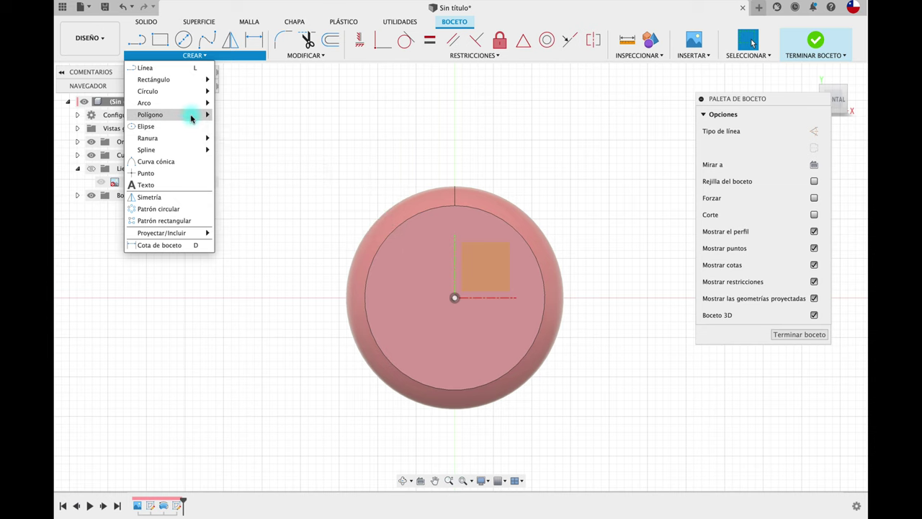
mouse_move(151, 114)
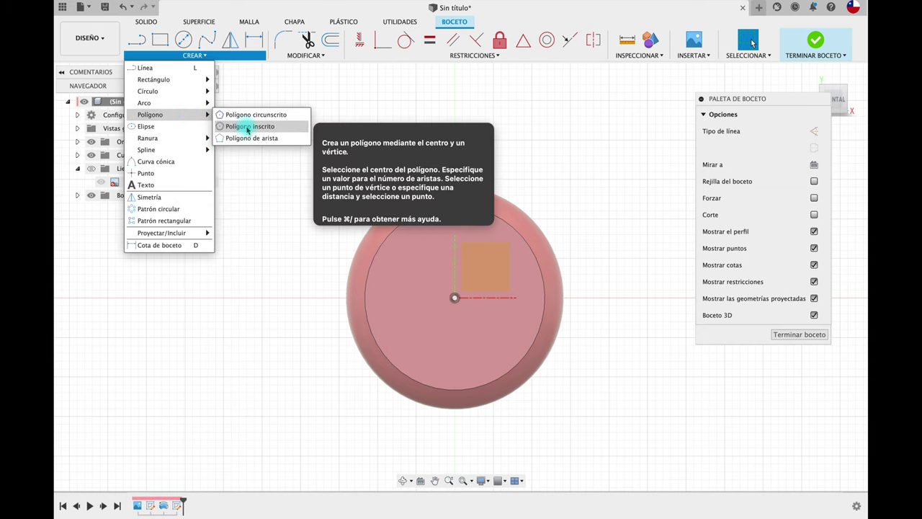
click(248, 127)
click(455, 297)
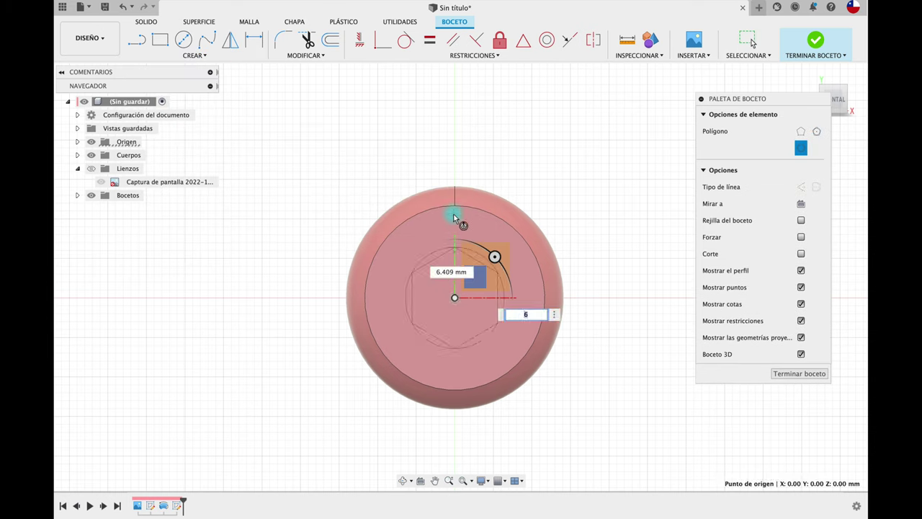
click(455, 206)
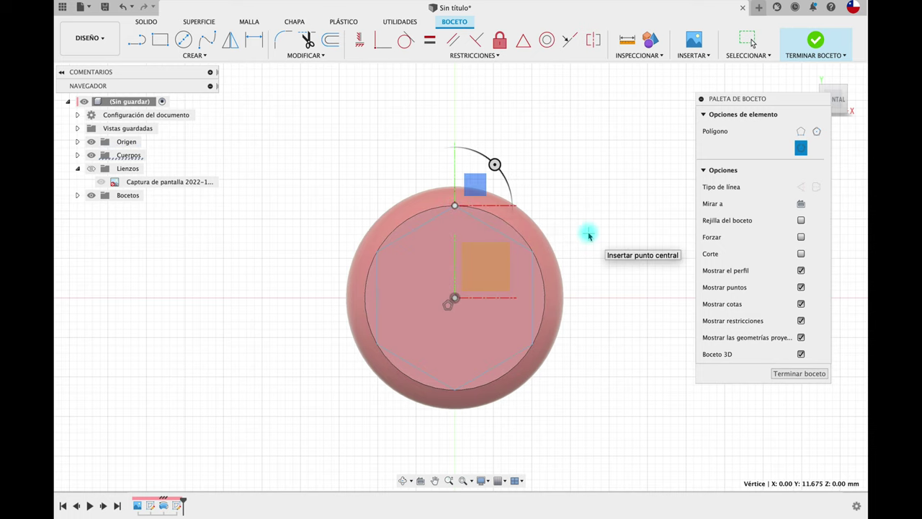
key(Escape)
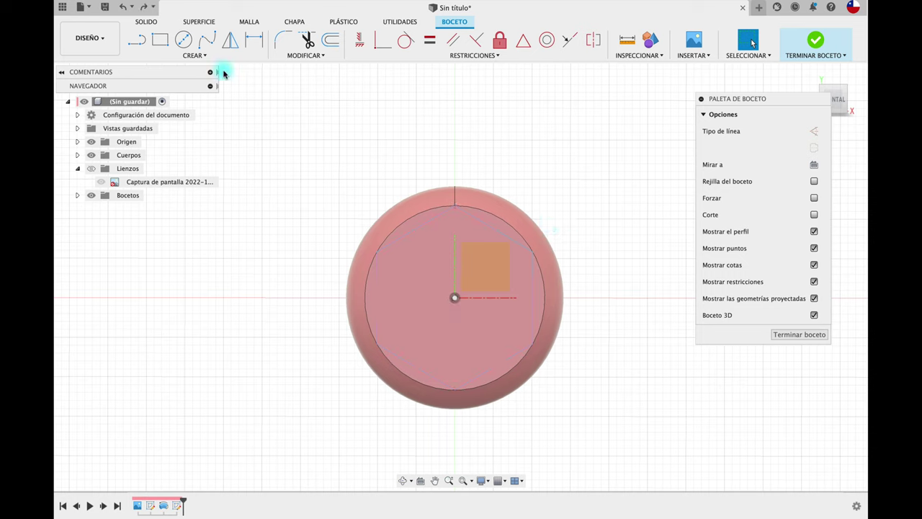
Redraw the hexagon inscribed in the circle, centred on the origin with a top vertex.
click(193, 56)
mouse_move(150, 114)
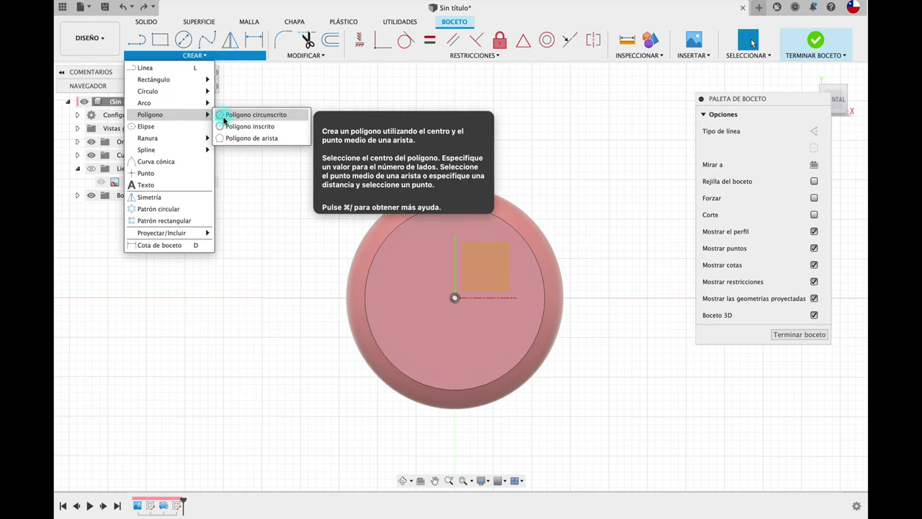
click(230, 126)
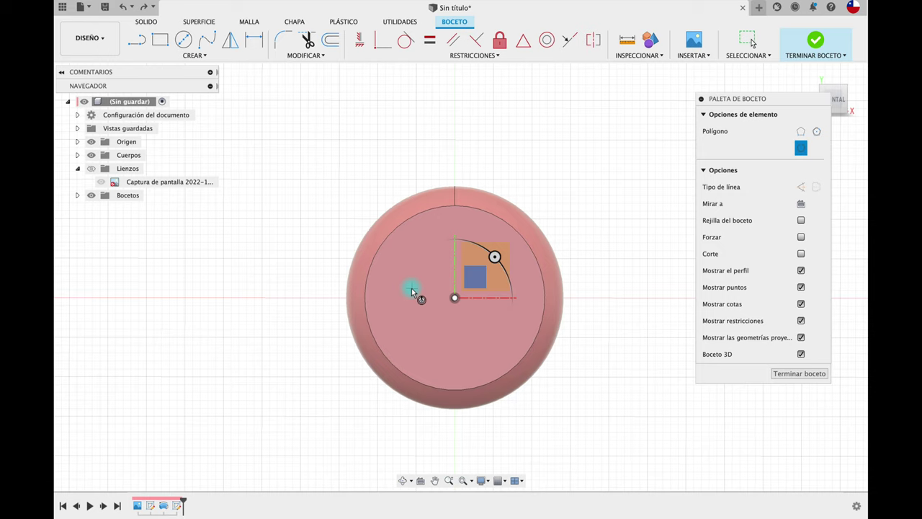
click(454, 298)
click(454, 207)
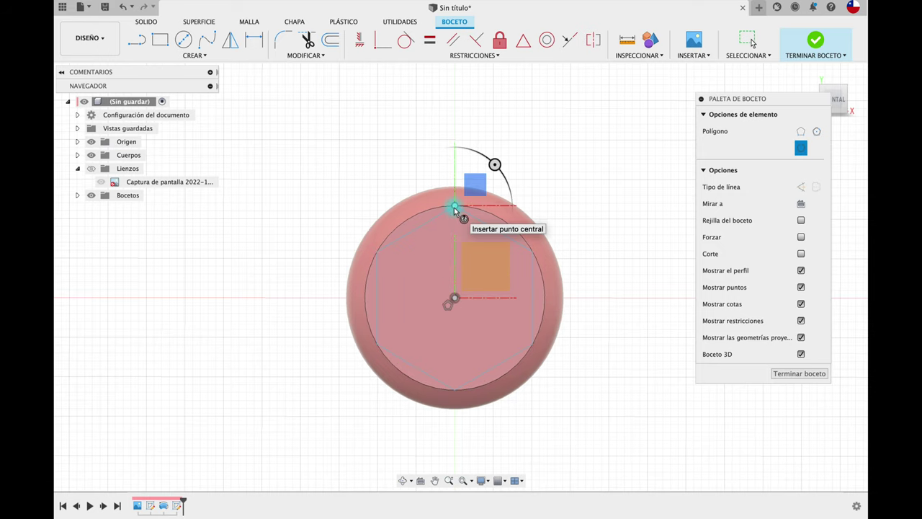
Finish the hexagon sketch and select the six slivers between hexagon and circle for extrusion.
click(793, 373)
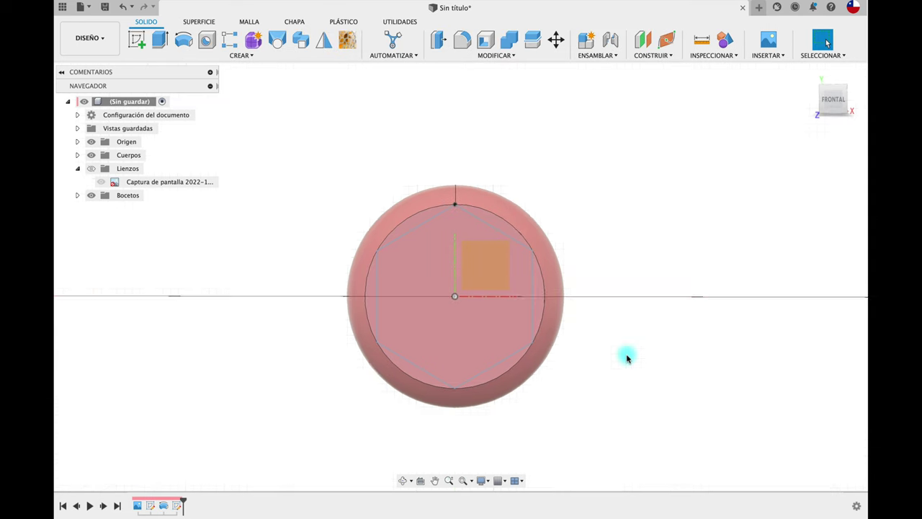
scroll(418, 239, up, 3)
click(472, 199)
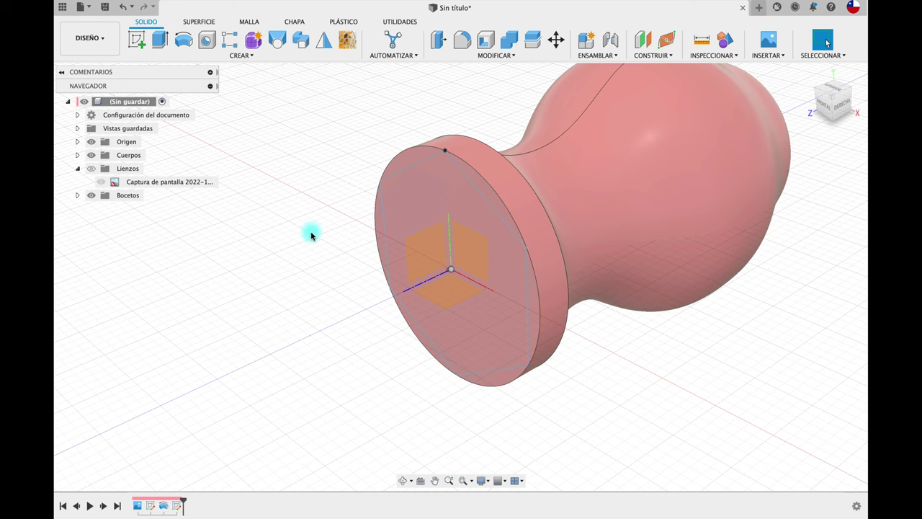
click(160, 40)
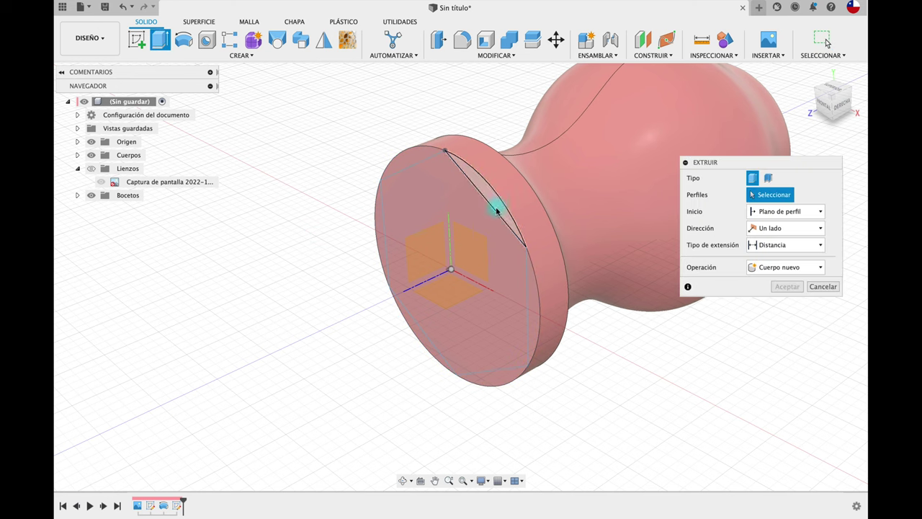
click(498, 208)
click(402, 160)
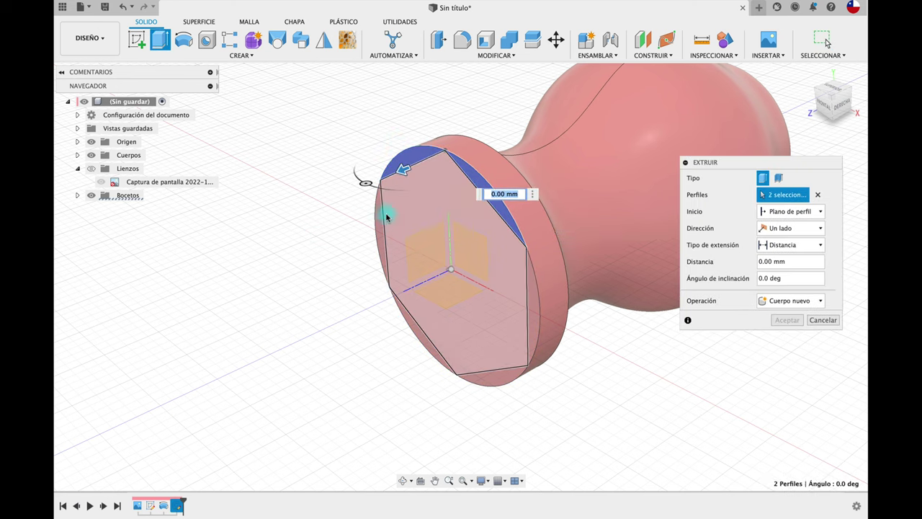
click(382, 228)
click(435, 360)
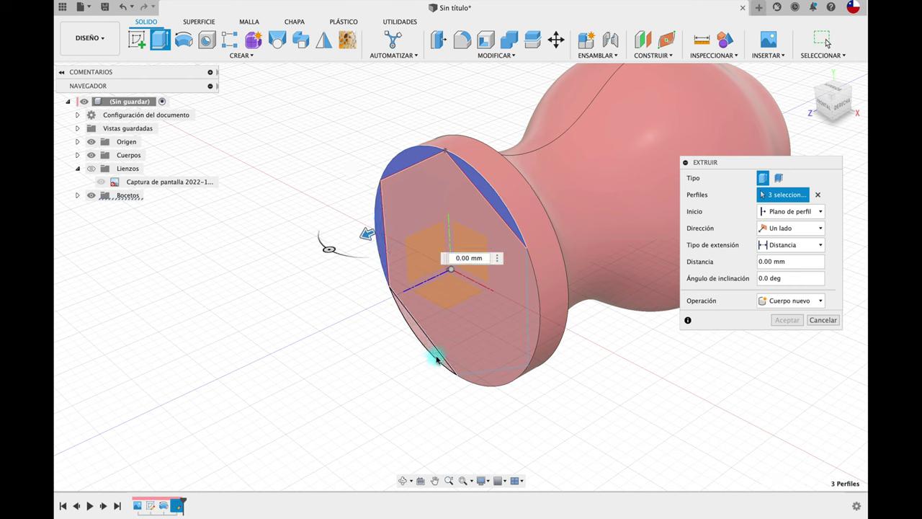
click(494, 368)
click(532, 327)
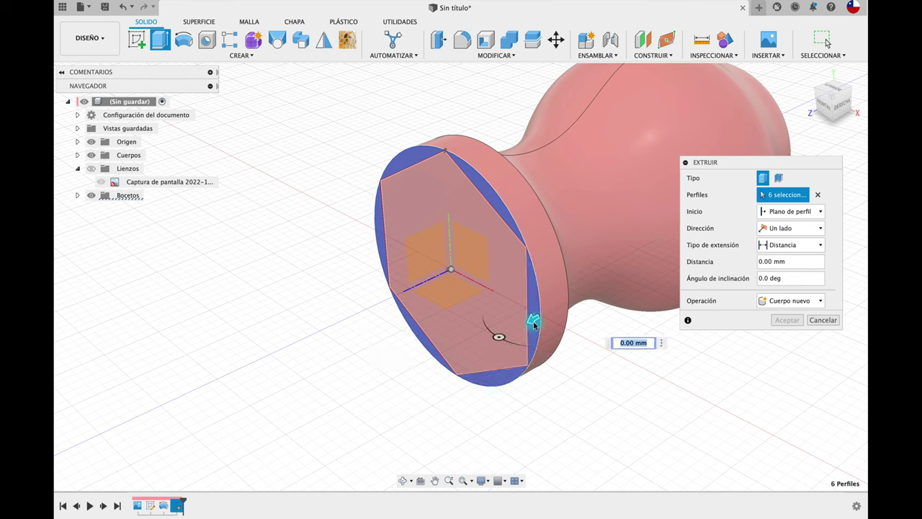
Cut the slivers 8 mm deep into the handle, leaving a hexagonal front end.
drag(532, 325, 589, 281)
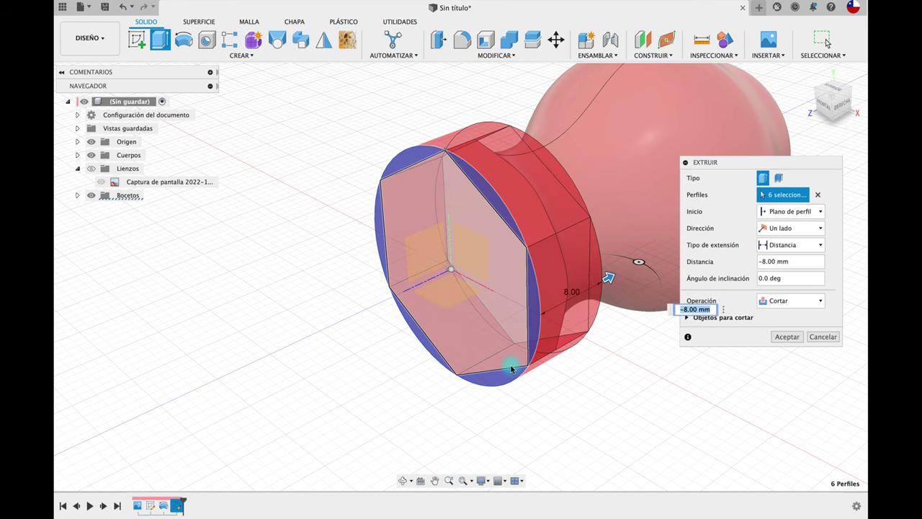
mouse_move(510, 366)
shift+middle_down()
mouse_move(441, 133)
mouse_move(459, 156)
mouse_move(429, 144)
mouse_move(464, 247)
mouse_move(547, 266)
shift+middle_up()
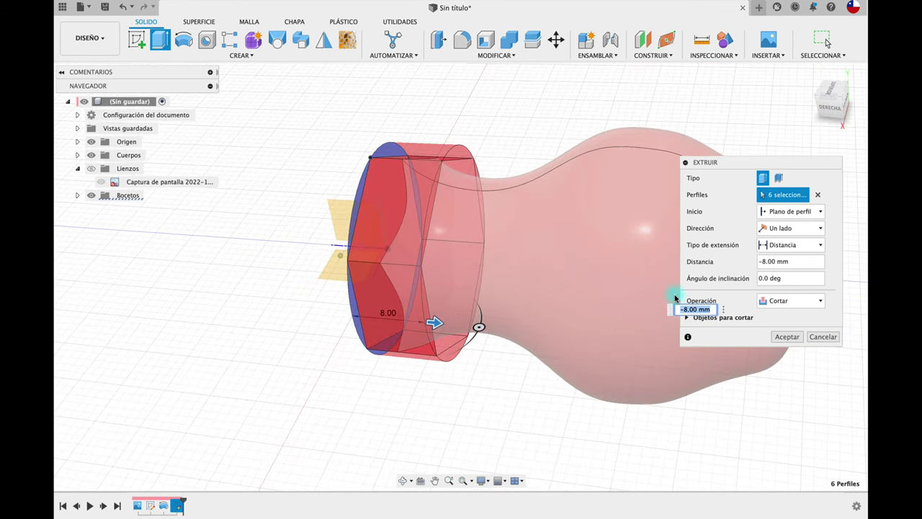
click(785, 337)
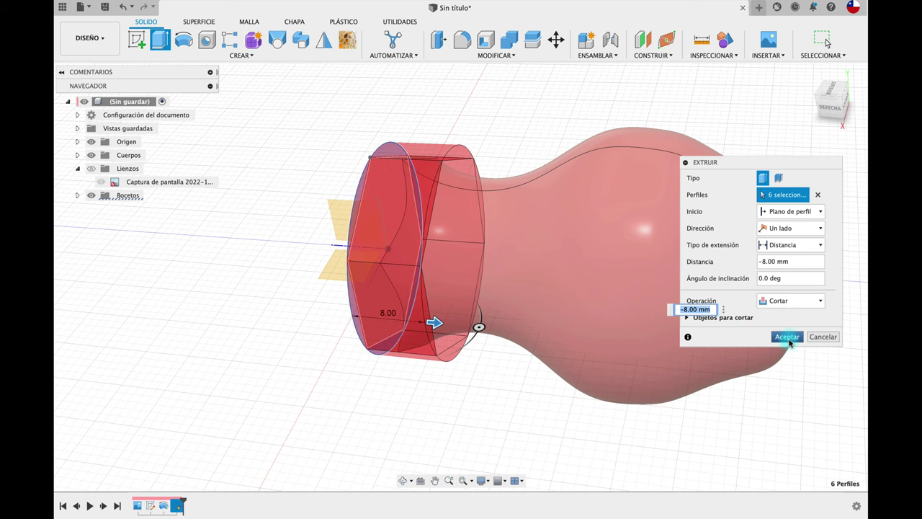
mouse_move(683, 354)
shift+middle_down()
mouse_move(474, 391)
mouse_move(443, 310)
shift+middle_up()
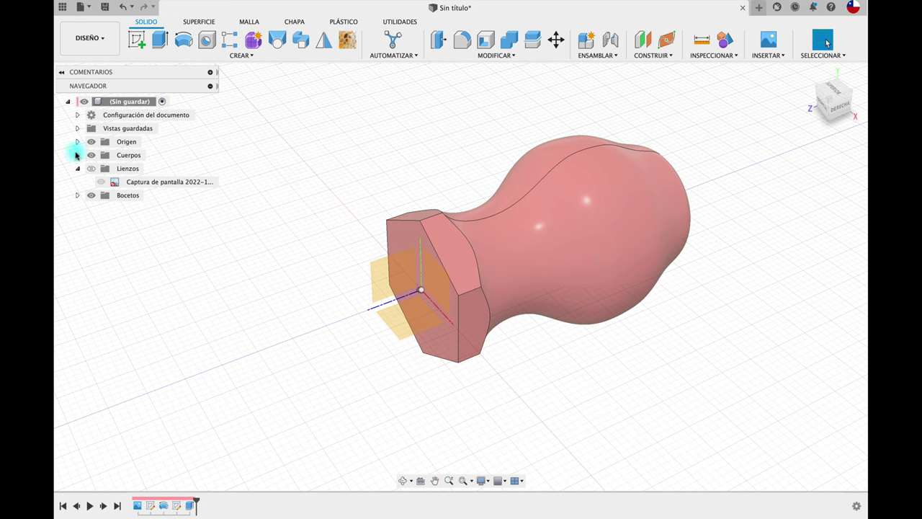
Convert body Cuerpo1 into component Componente1:1 and drag it away from the origin.
click(77, 154)
click(139, 169)
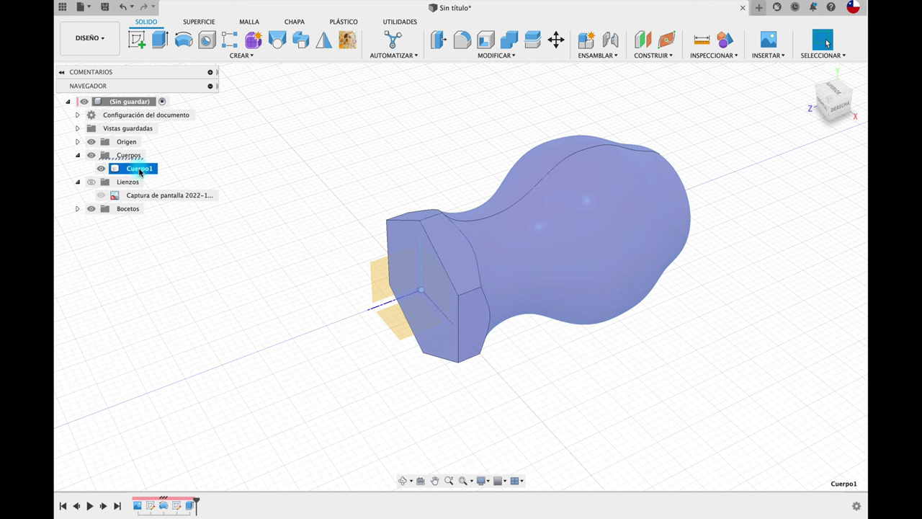
right_click(140, 171)
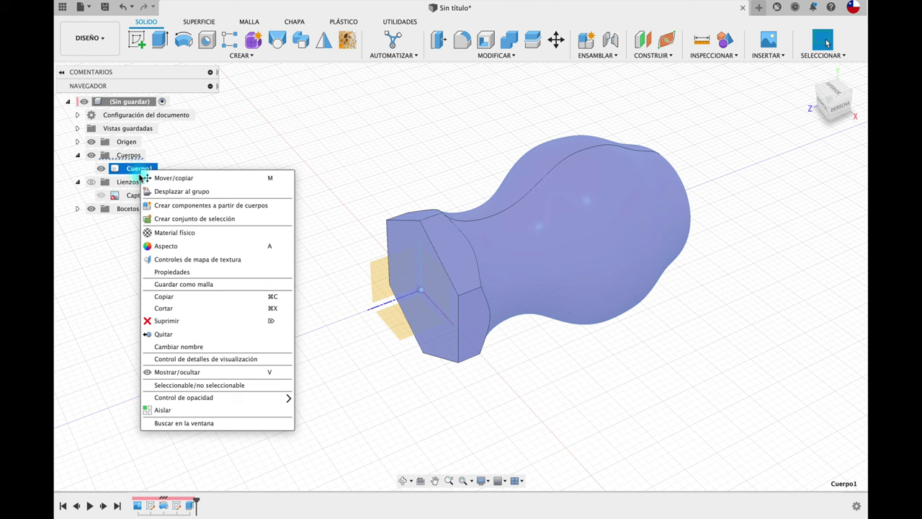
click(175, 207)
drag(572, 286, 733, 231)
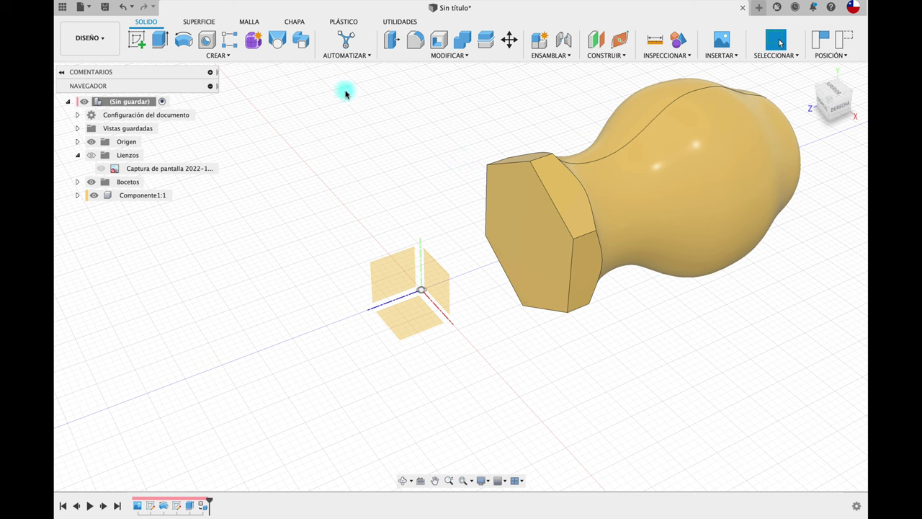
Align the component's hexagonal end face onto the origin point with Modify > Align.
click(451, 56)
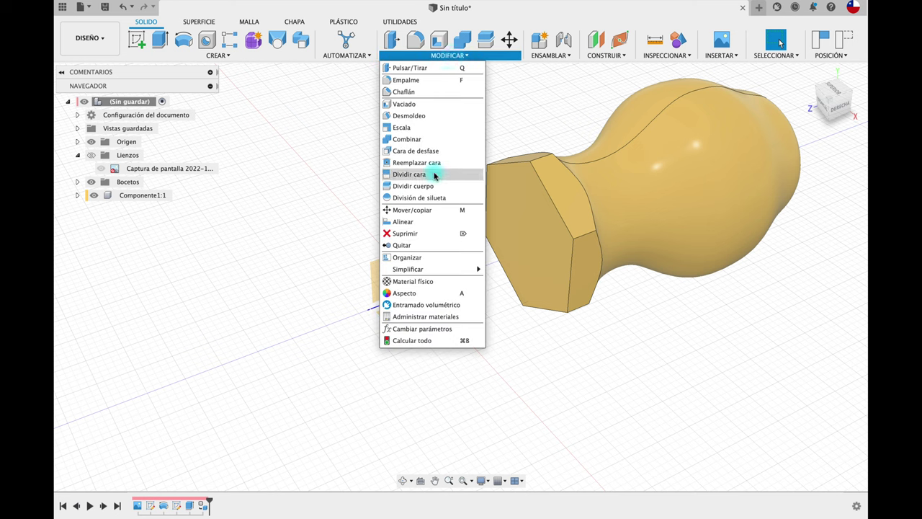
click(407, 222)
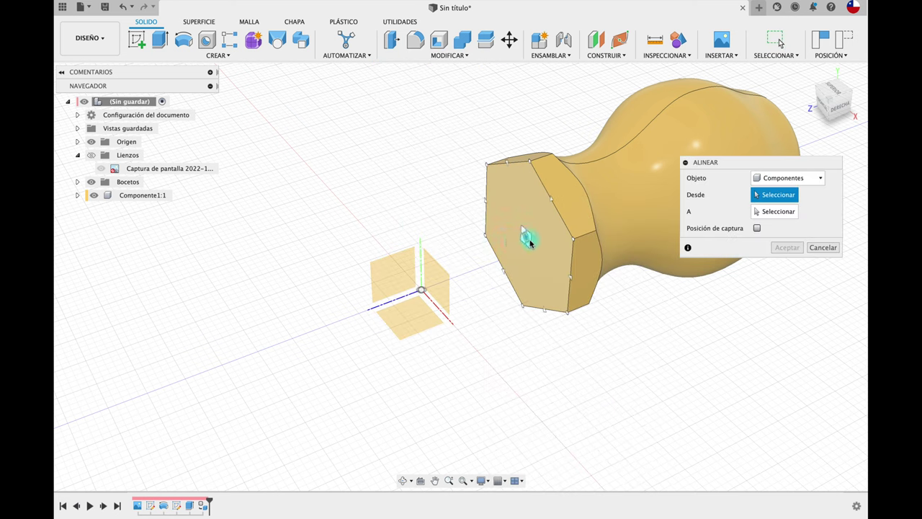
click(528, 240)
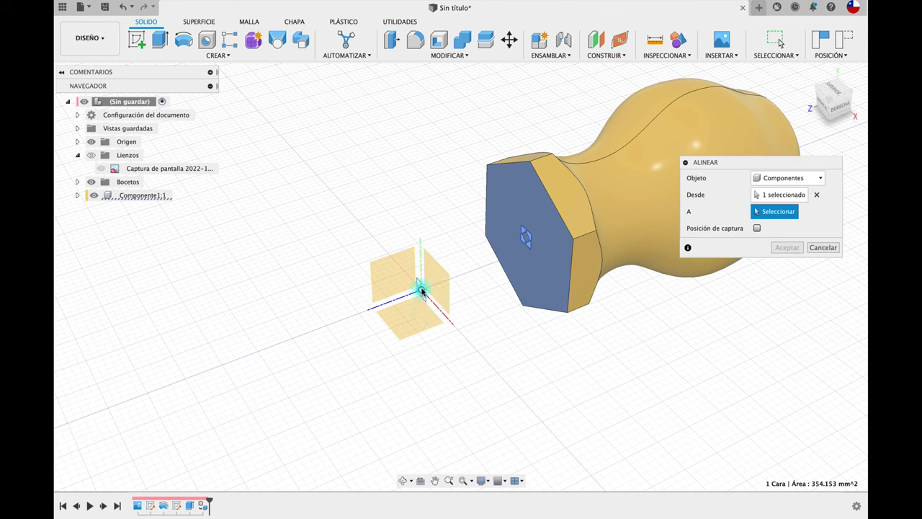
click(422, 291)
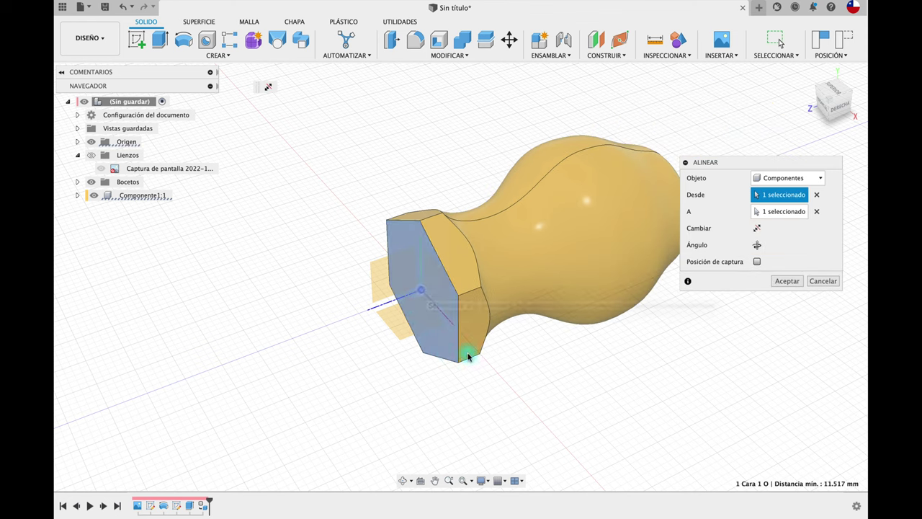
click(786, 281)
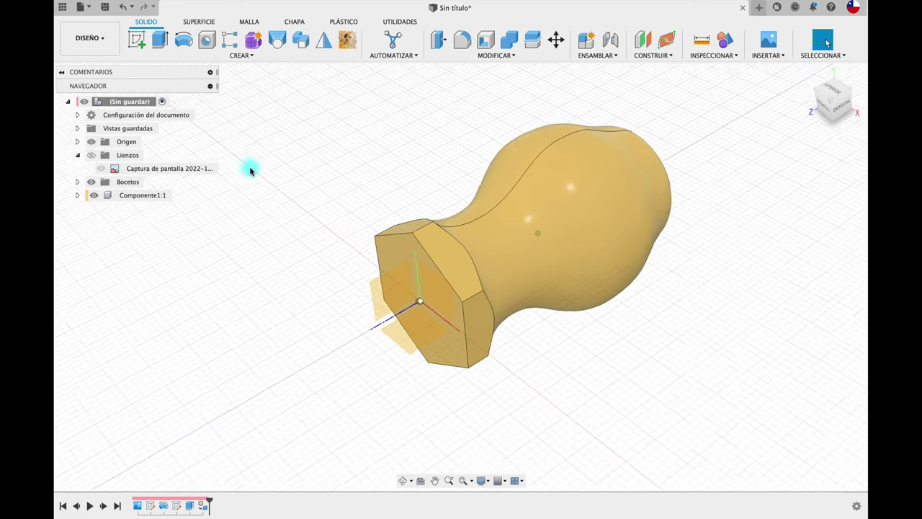
Rename the handle component to HAZA, fix it in place, and orbit to face the hex end.
double_click(134, 195)
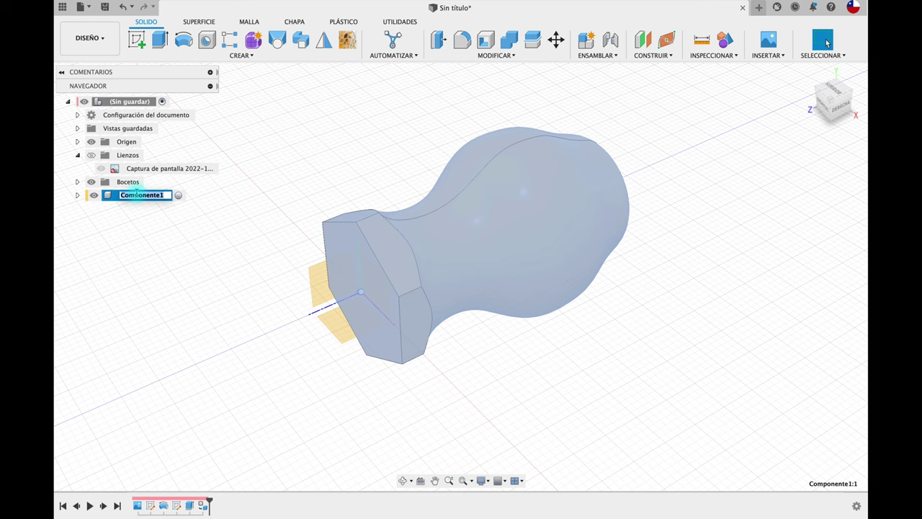
text(HAZ)
key(Return)
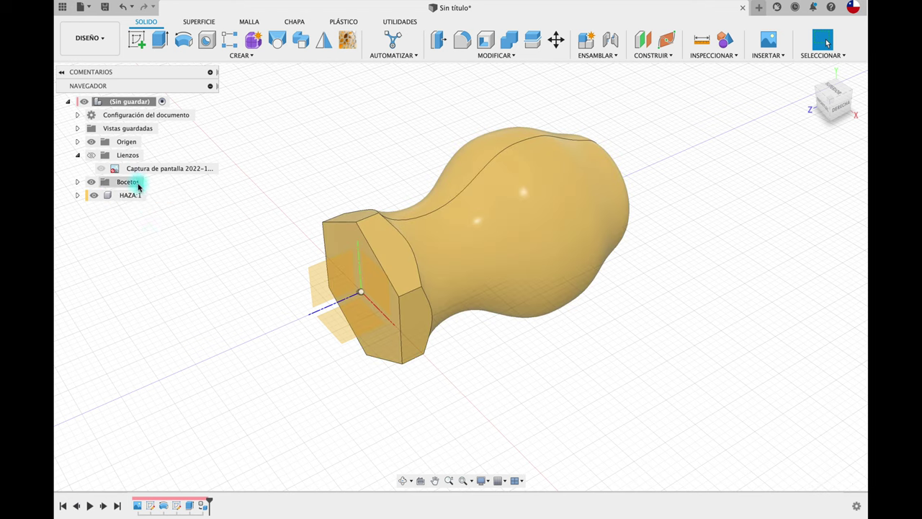
right_click(128, 198)
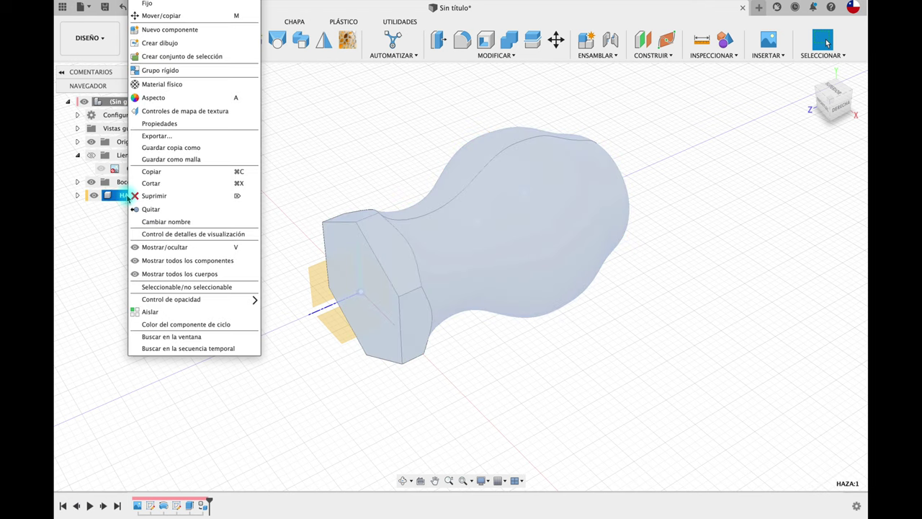
click(216, 6)
click(355, 148)
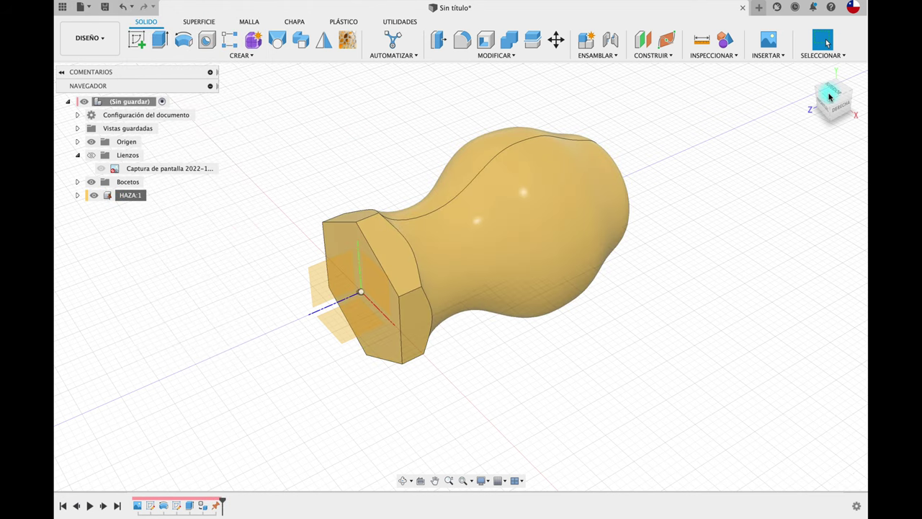
drag(828, 144, 833, 92)
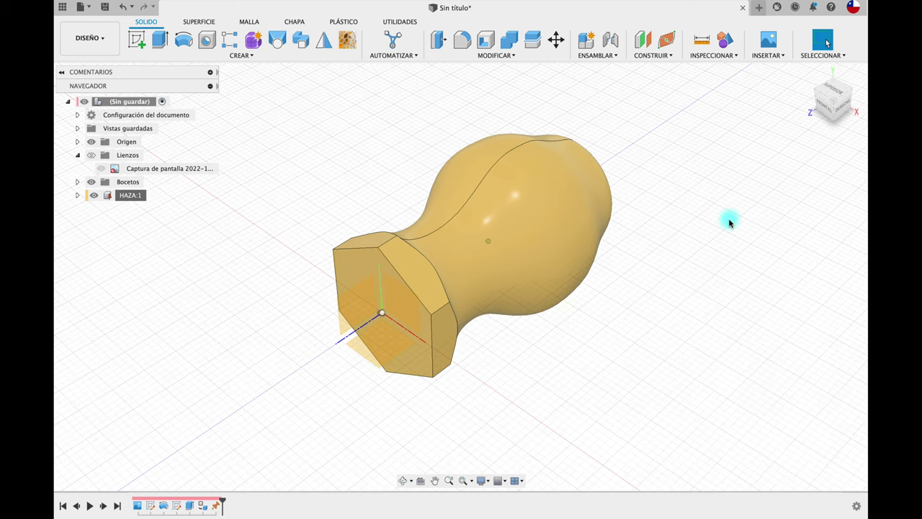
drag(834, 92, 486, 289)
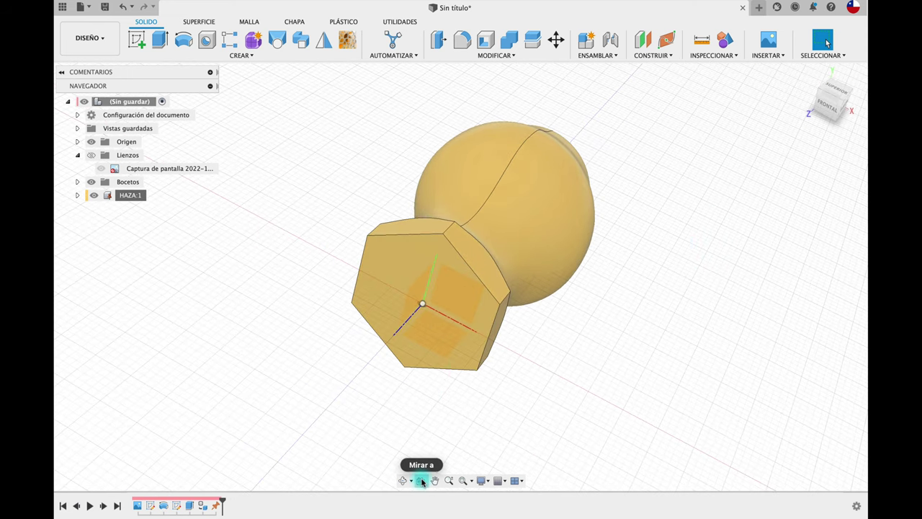
View the hex end head-on, orbit around, and briefly show then hide the reference image.
click(421, 480)
click(481, 313)
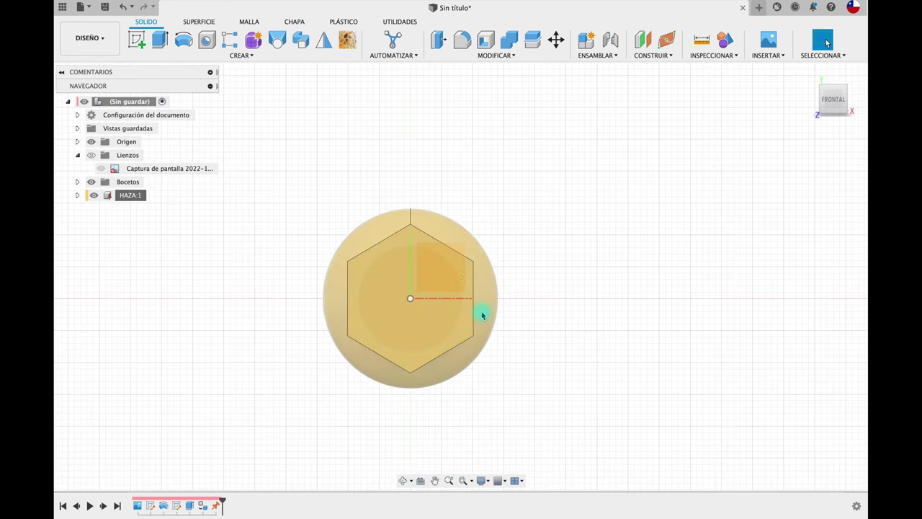
mouse_move(734, 224)
shift+middle_down()
mouse_move(709, 249)
mouse_move(738, 210)
shift+middle_up()
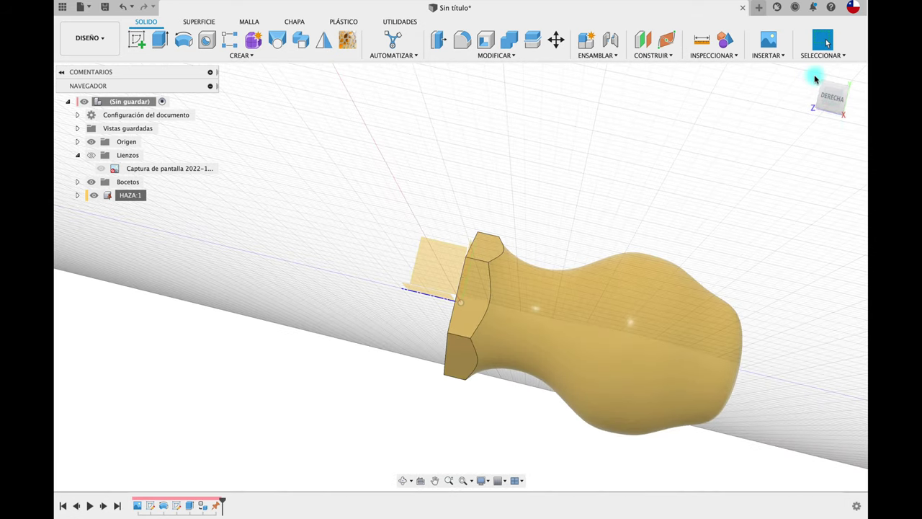
shift+middle_drag(572, 315, 409, 389)
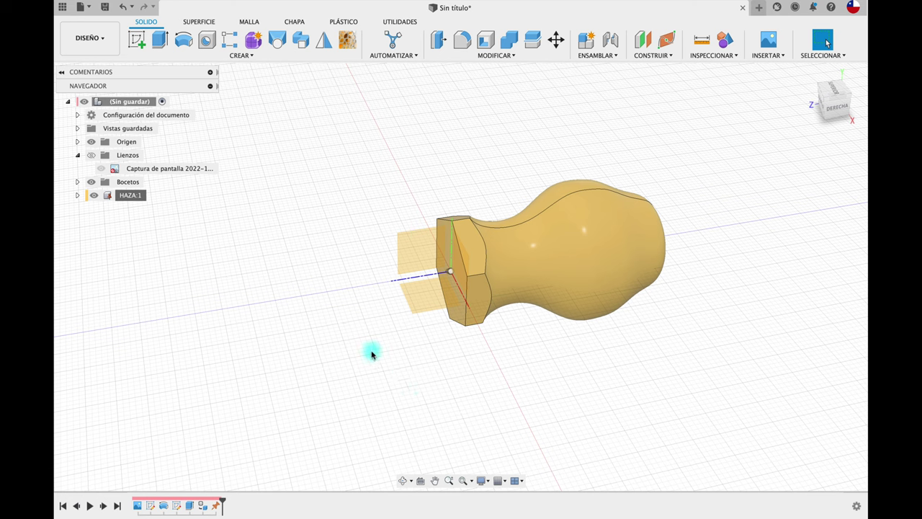
click(91, 156)
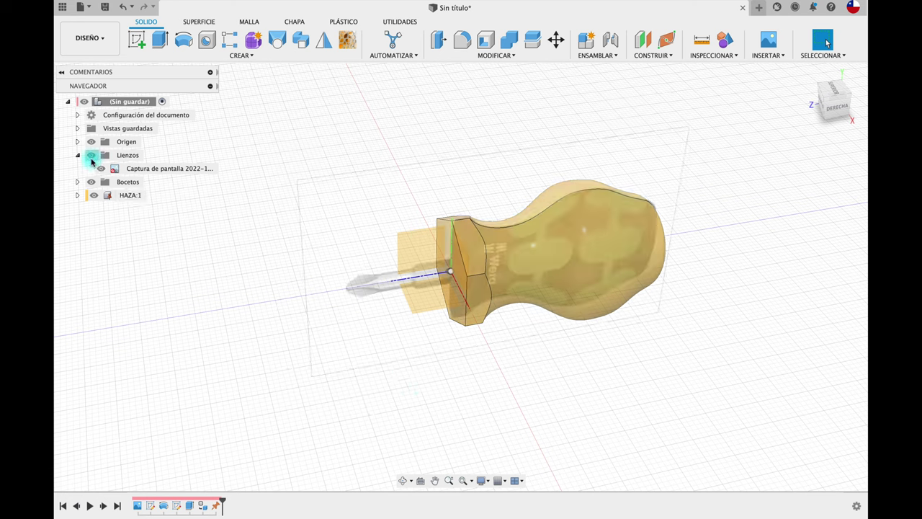
click(91, 157)
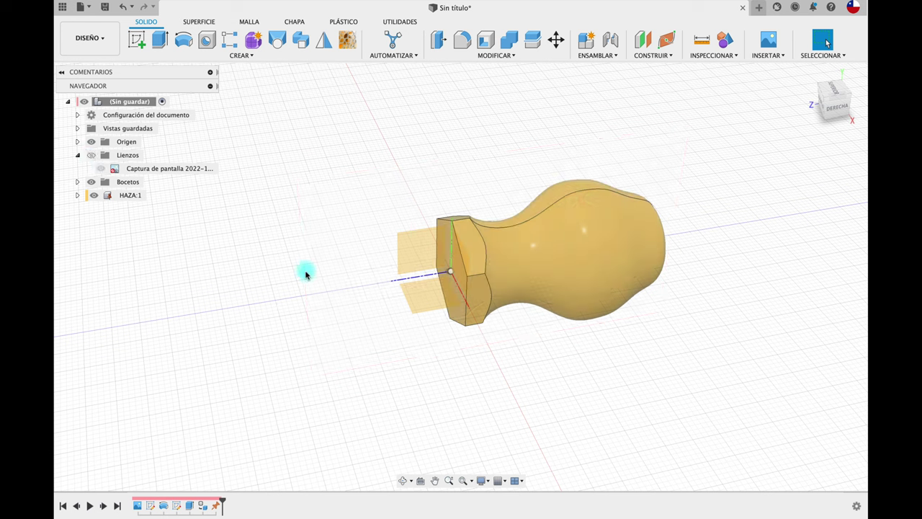
Orbit through head-on and tilted views of the handle, then start a new sketch.
mouse_move(746, 123)
shift+middle_down()
mouse_move(750, 154)
mouse_move(539, 360)
shift+middle_up()
click(420, 481)
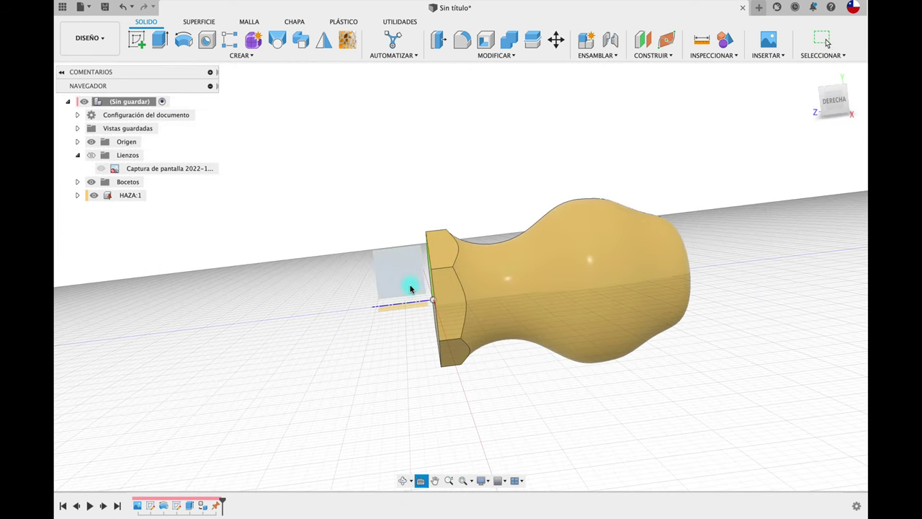
click(411, 289)
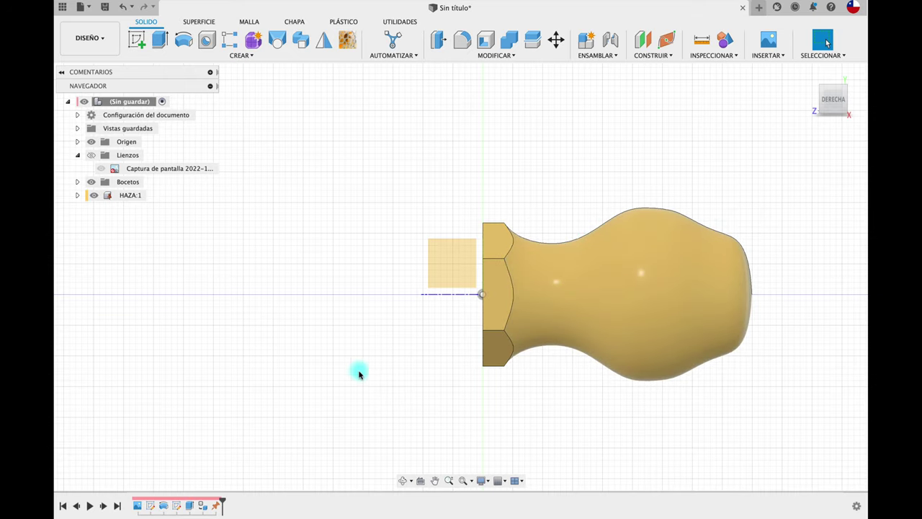
shift+middle_drag(336, 379, 336, 379)
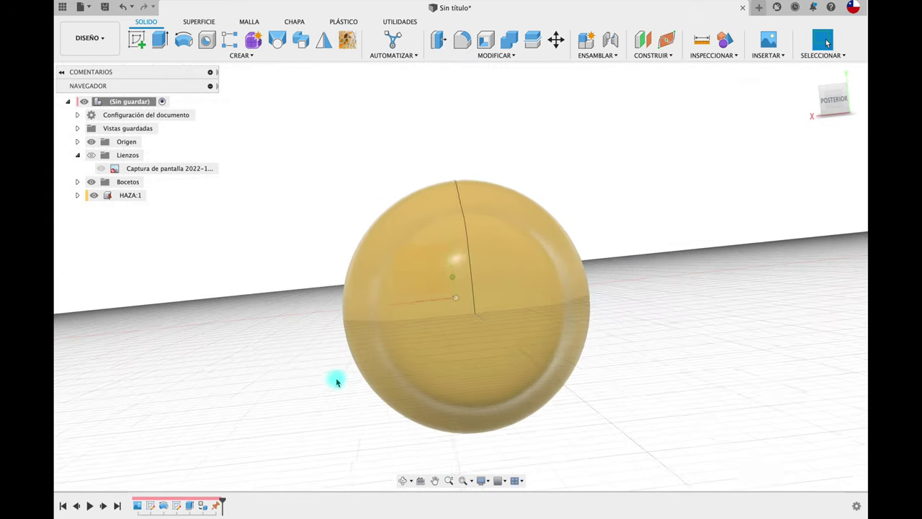
click(420, 481)
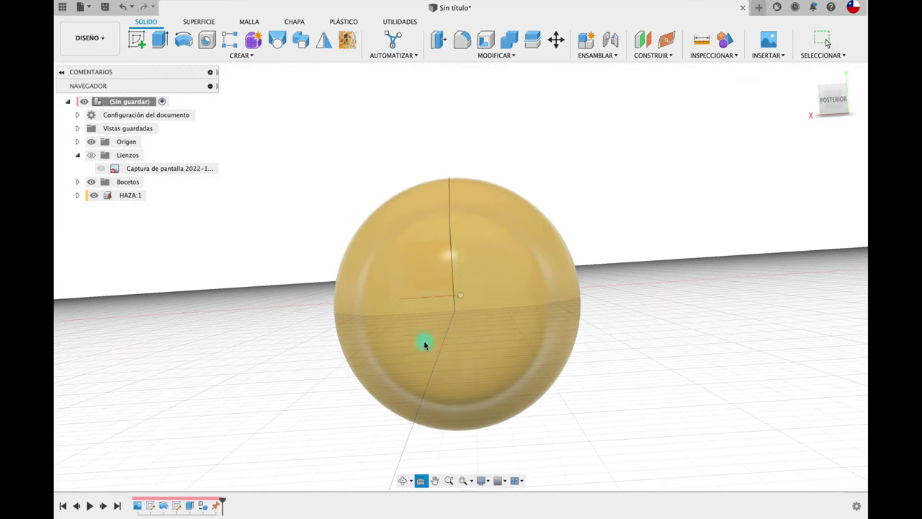
click(436, 284)
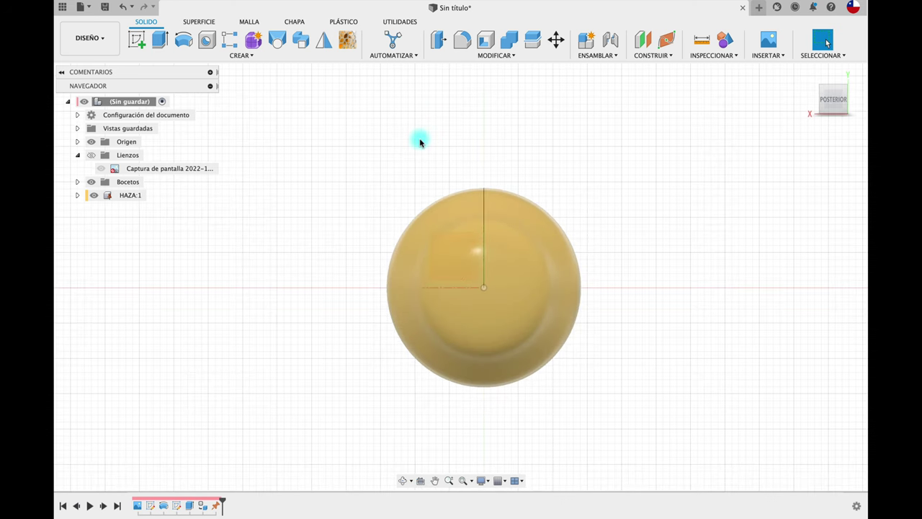
shift+middle_drag(420, 139, 533, 160)
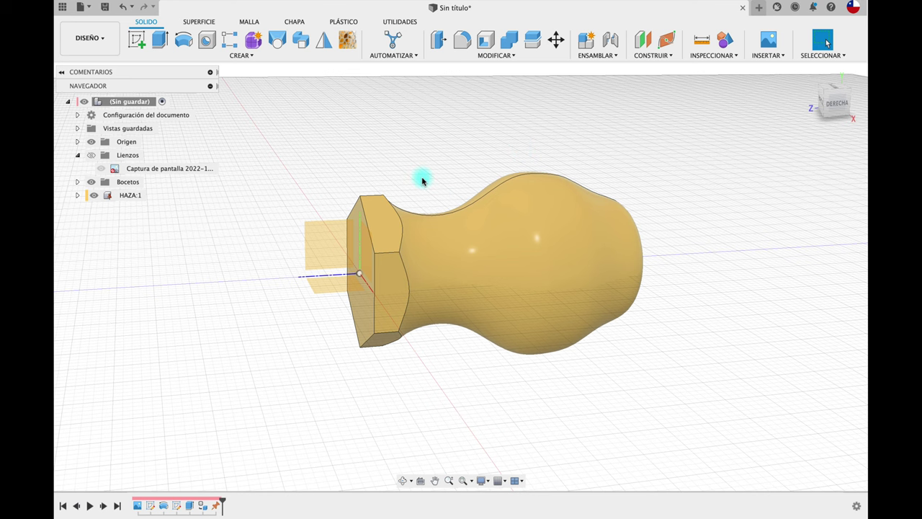
shift+middle_drag(414, 168, 388, 143)
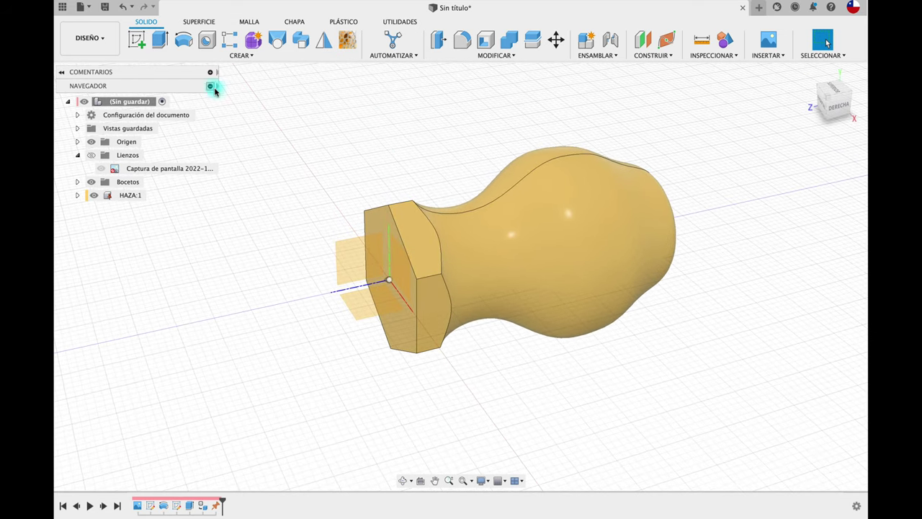
click(138, 43)
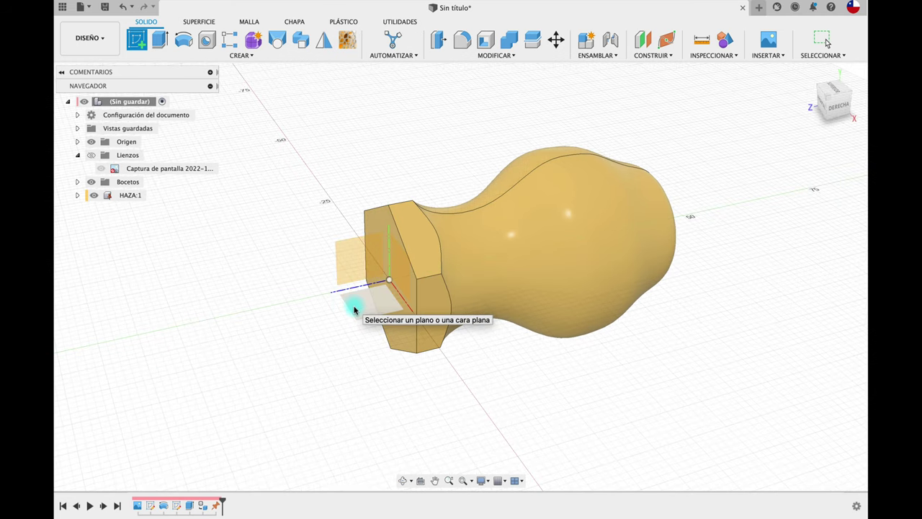
Place the sketch on the origin plane through the handle's axis and pan to show the bulb.
click(355, 310)
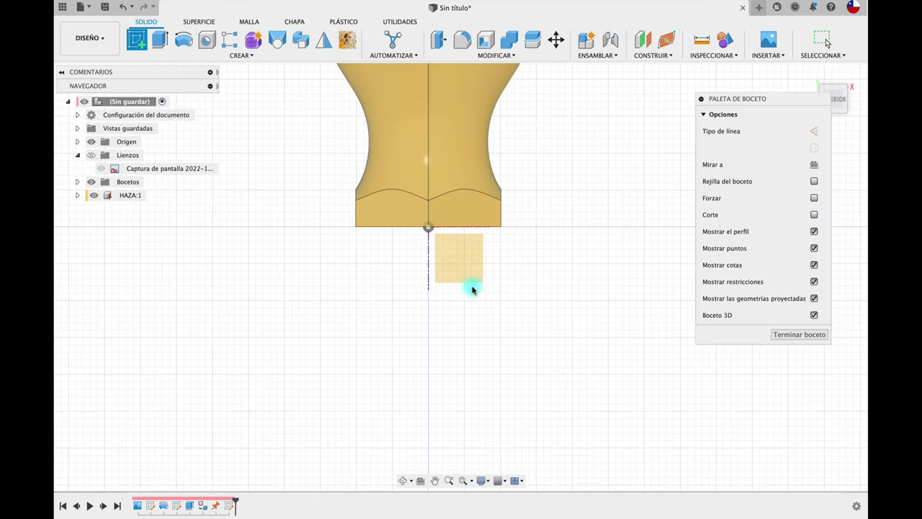
click(434, 481)
drag(544, 348, 540, 512)
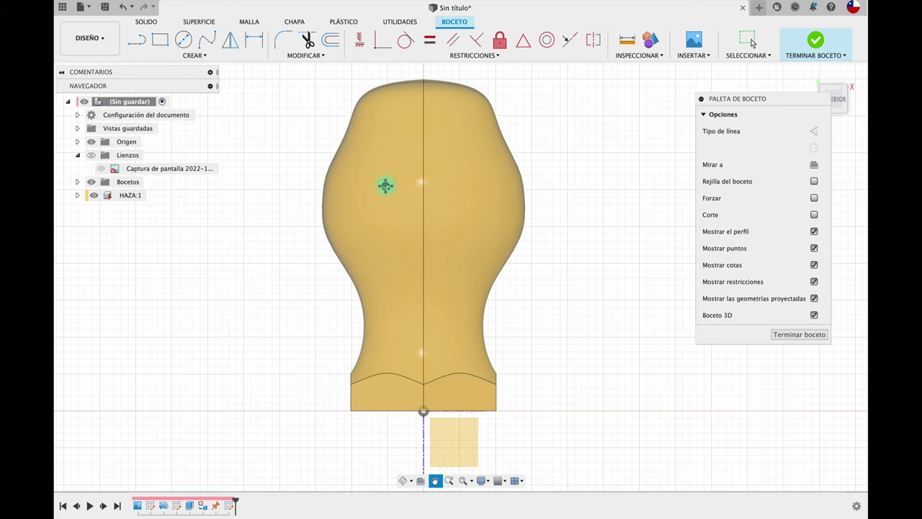
Try a MAKITA text box on the bulb, then cancel it without adding the text.
click(193, 55)
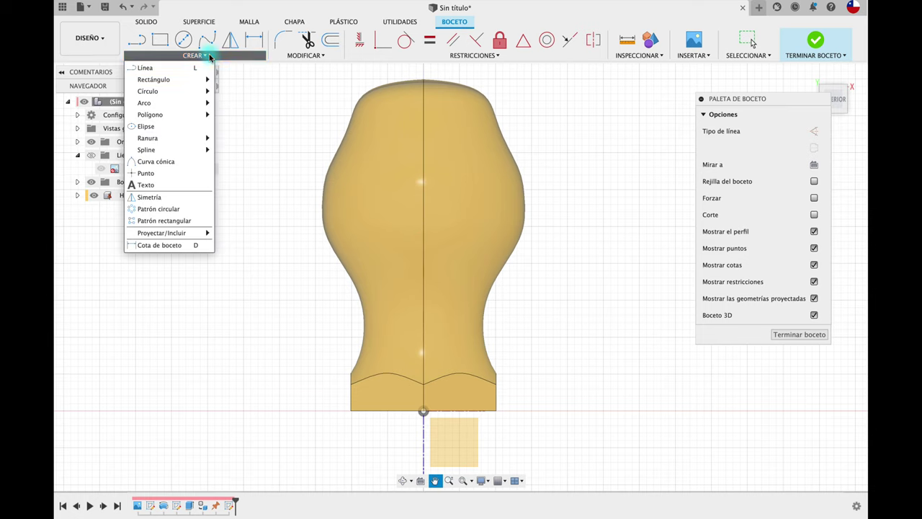
click(147, 185)
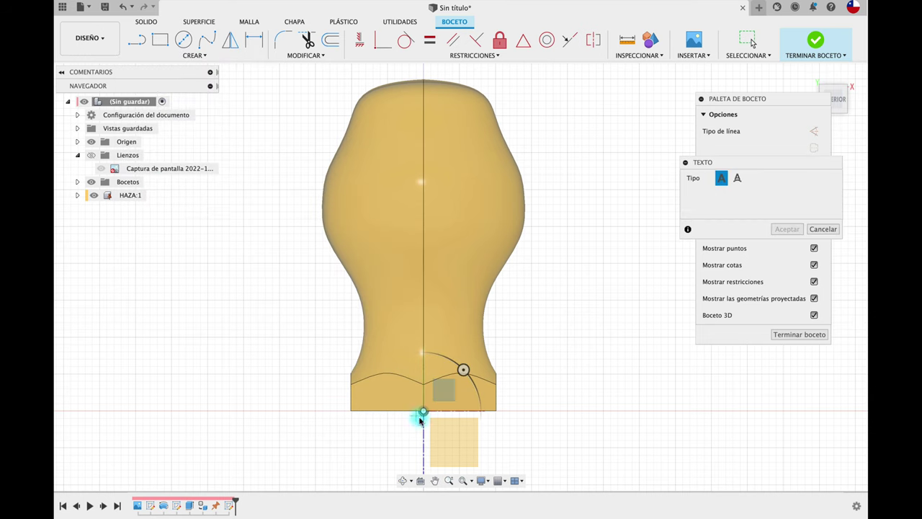
click(383, 186)
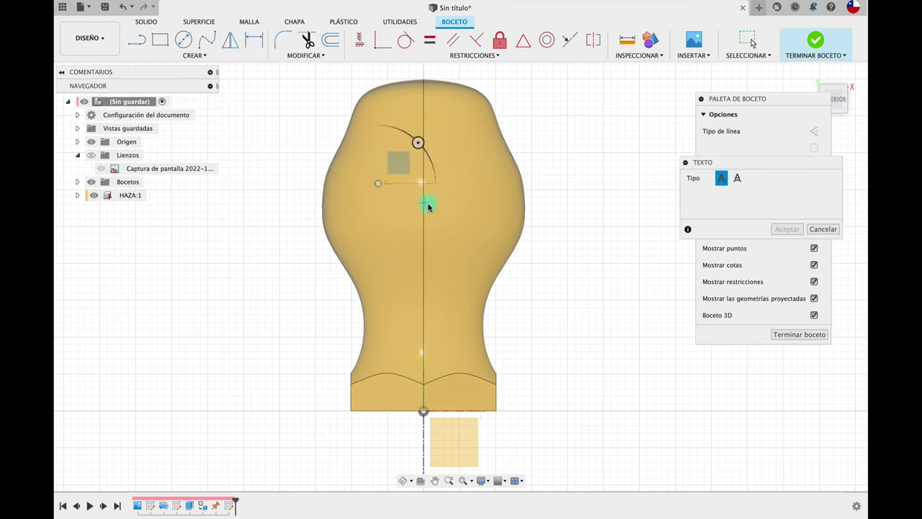
click(479, 217)
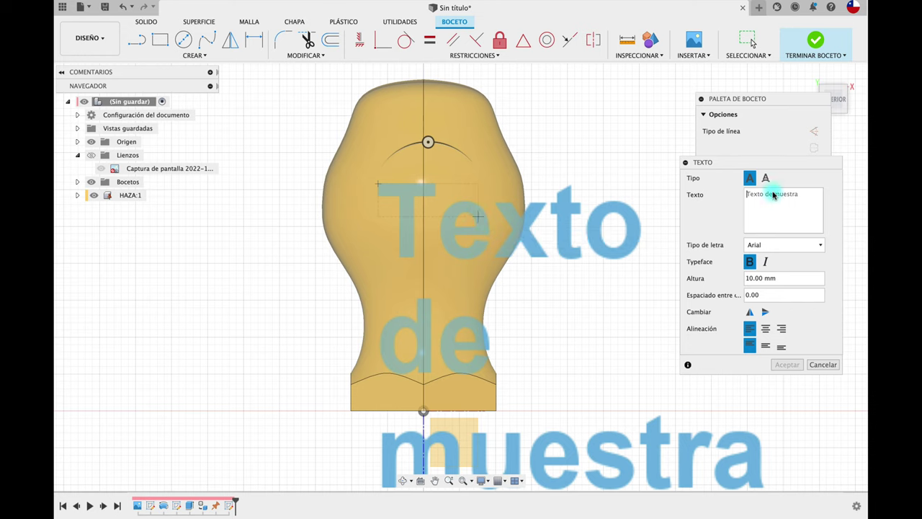
text(MA)
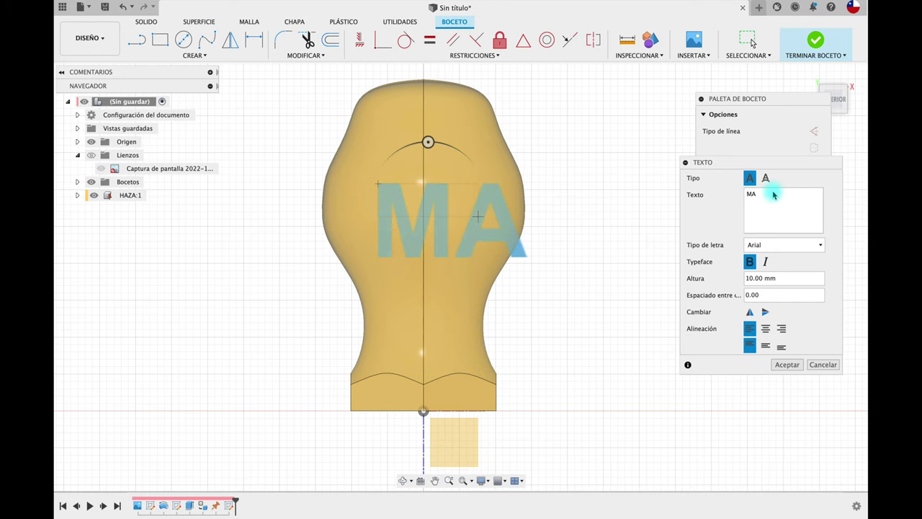
text(KITA)
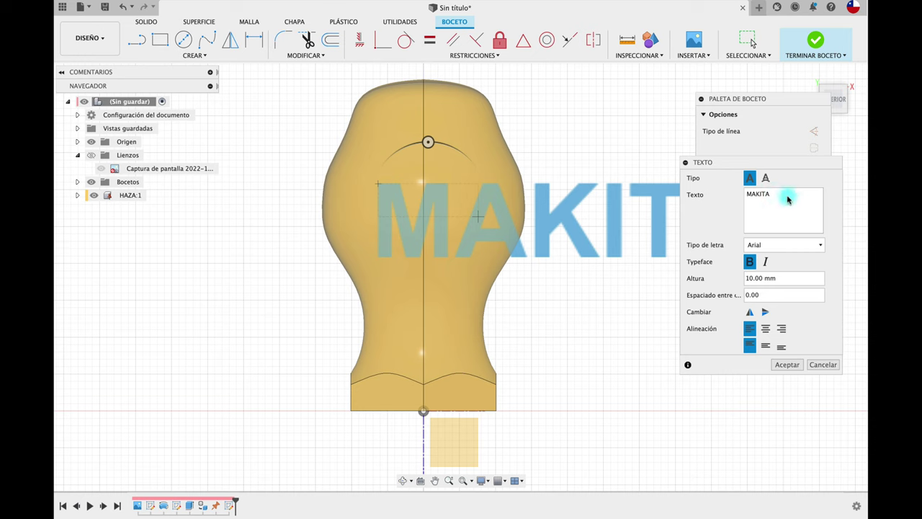
drag(789, 197, 725, 191)
click(789, 278)
text(2)
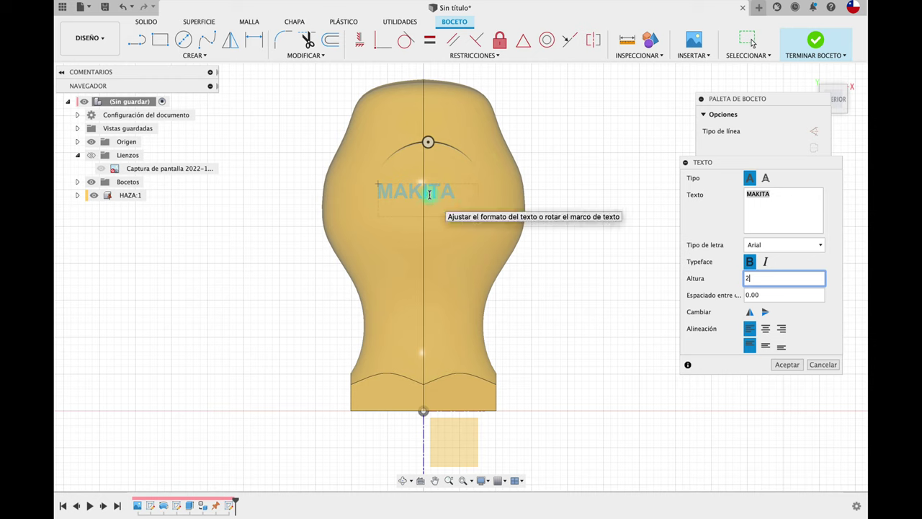
key(Escape)
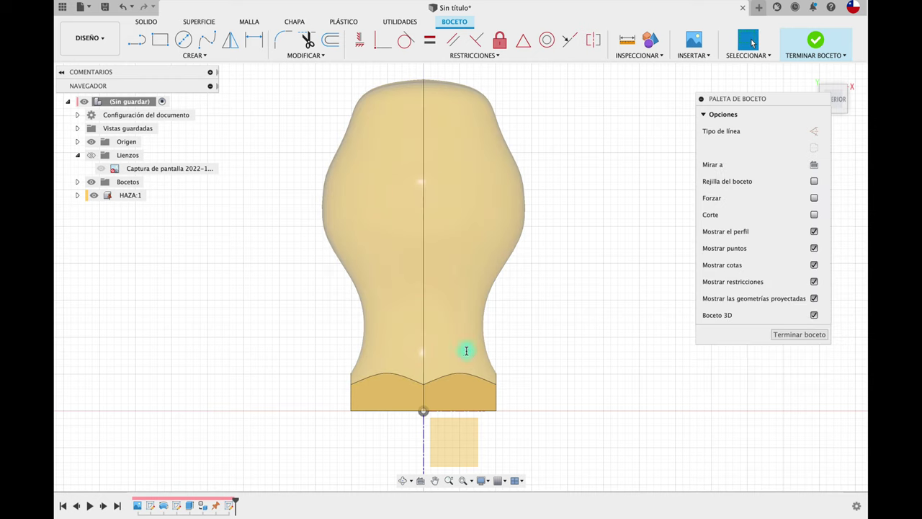
Draw a centred text box on the bulb and type MAKITA.
click(466, 351)
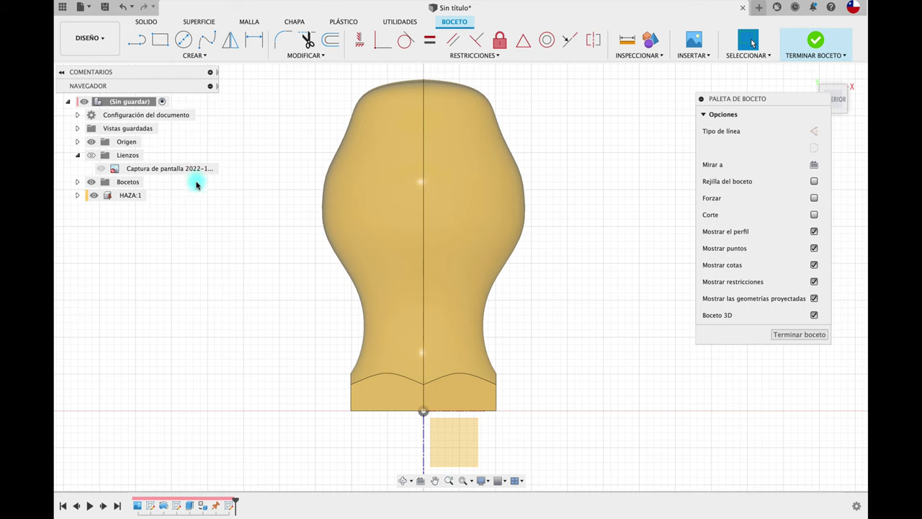
click(194, 56)
click(160, 186)
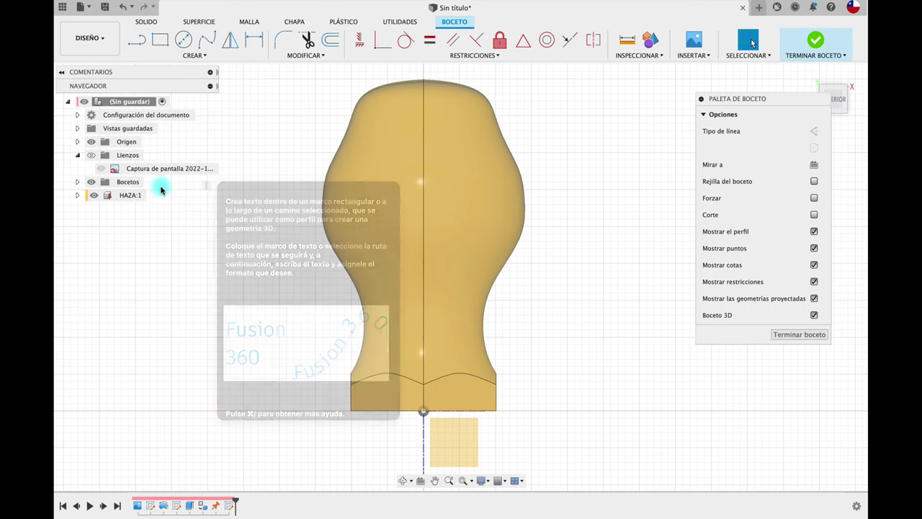
click(365, 192)
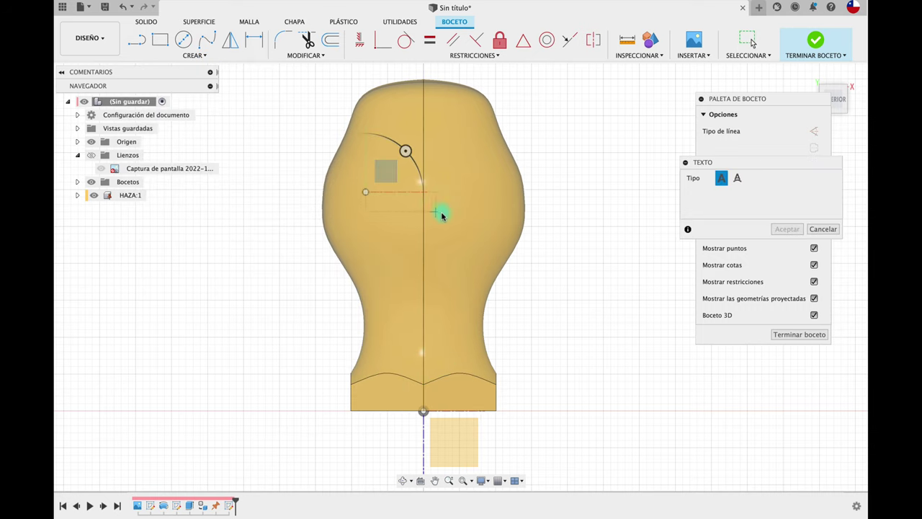
click(482, 227)
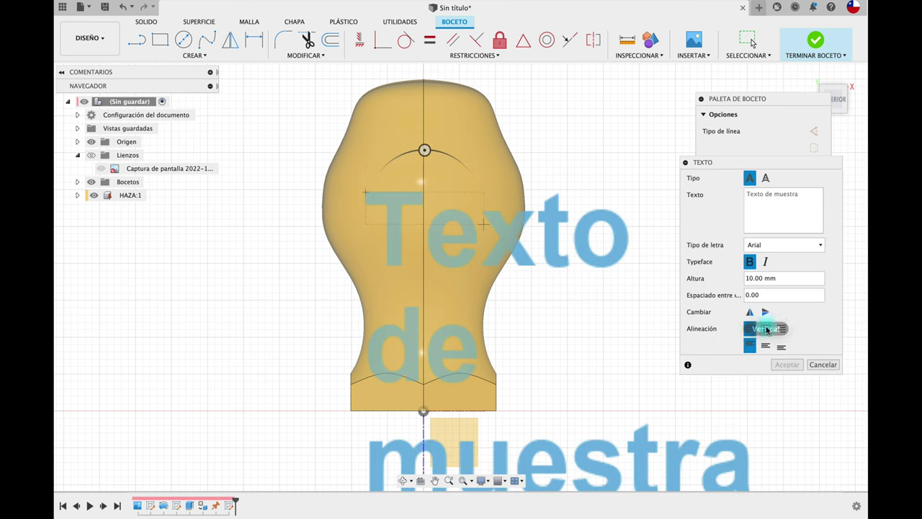
click(766, 328)
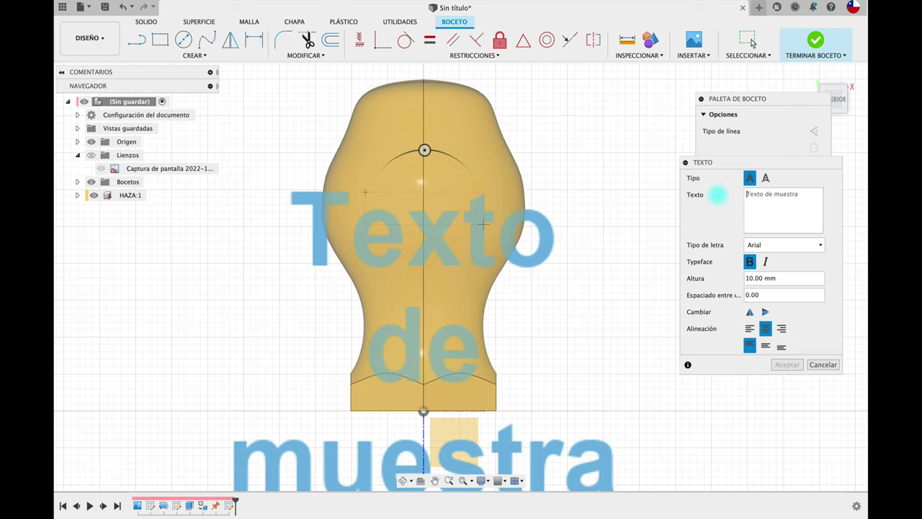
text(MAKITA)
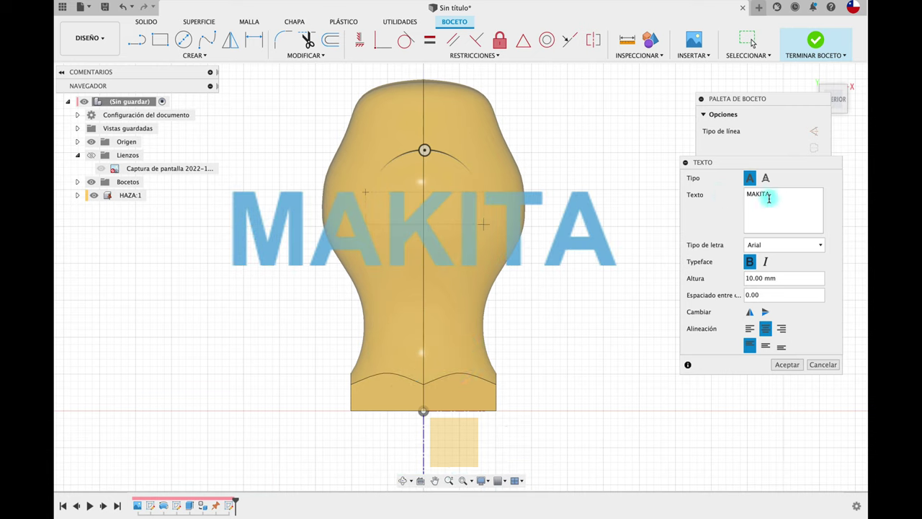
Adjust the MAKITA text height, commit the text, and finish the sketch.
drag(782, 195, 731, 194)
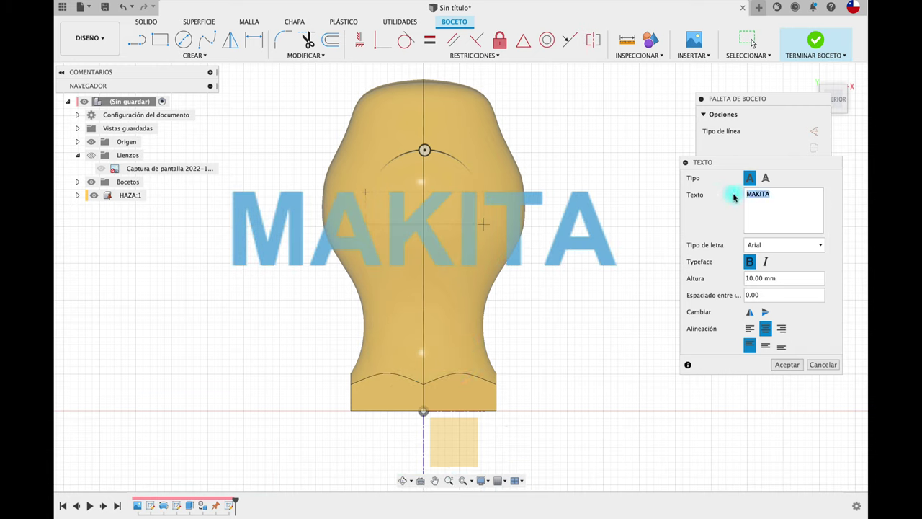
click(771, 278)
drag(789, 281, 743, 277)
text(2)
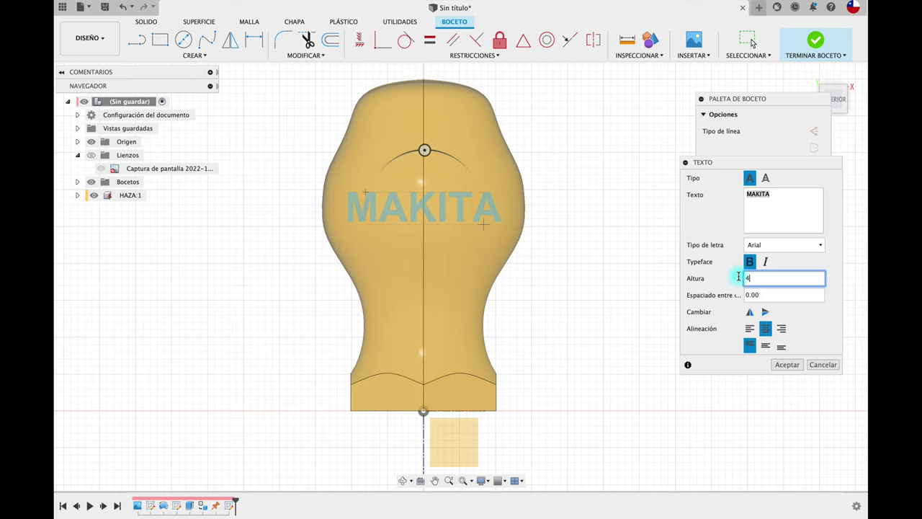
drag(765, 274, 732, 279)
text(3)
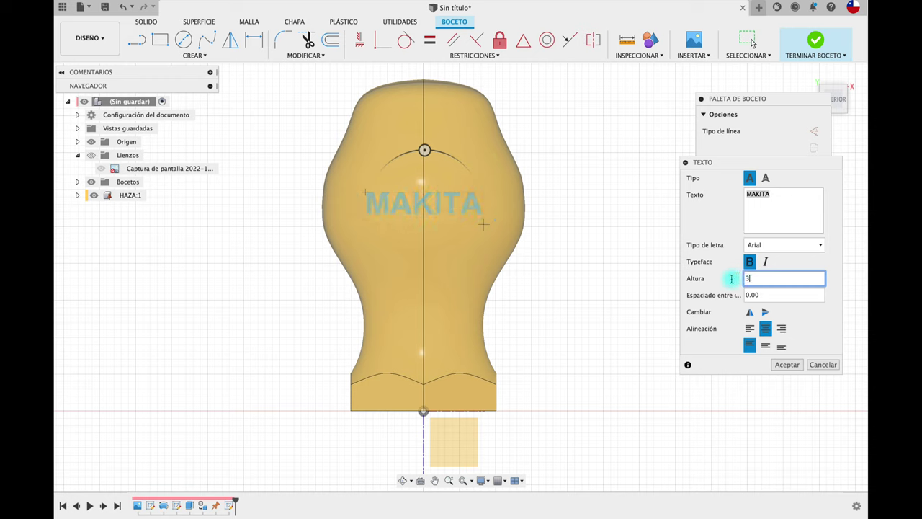
click(787, 365)
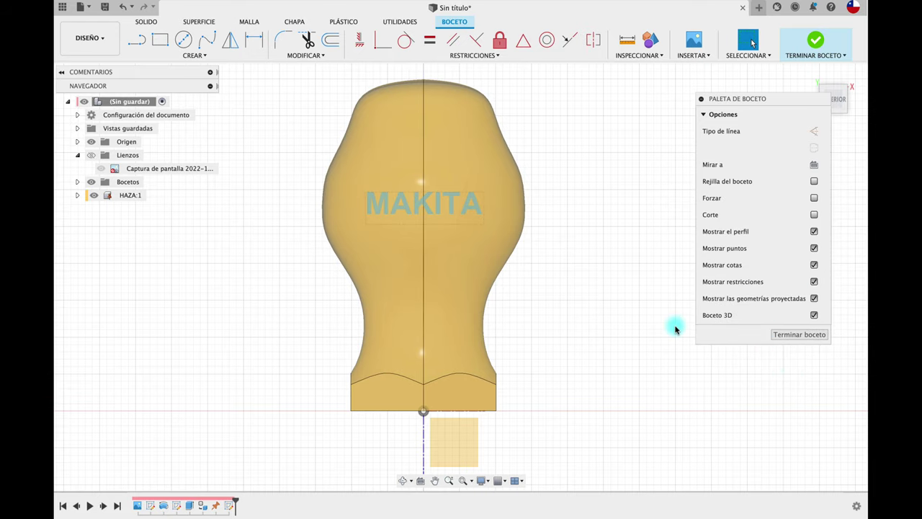
shift+middle_drag(675, 325, 674, 324)
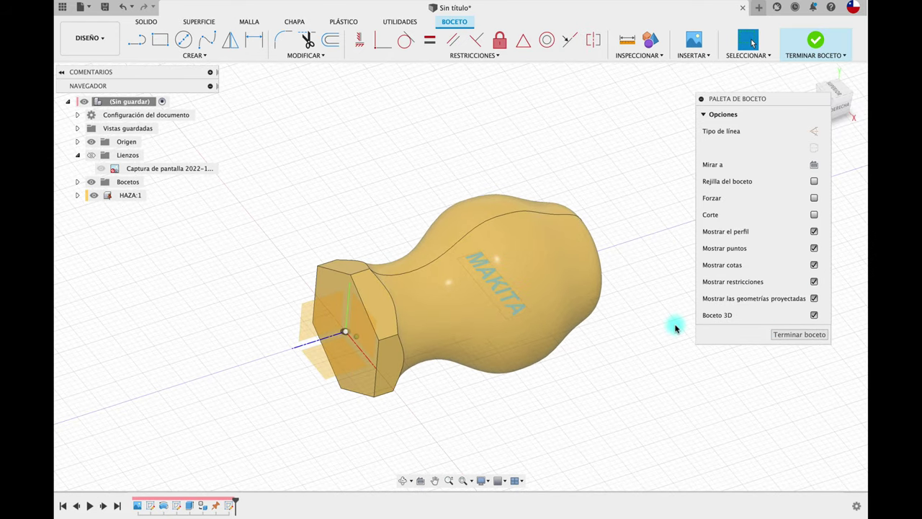
click(790, 335)
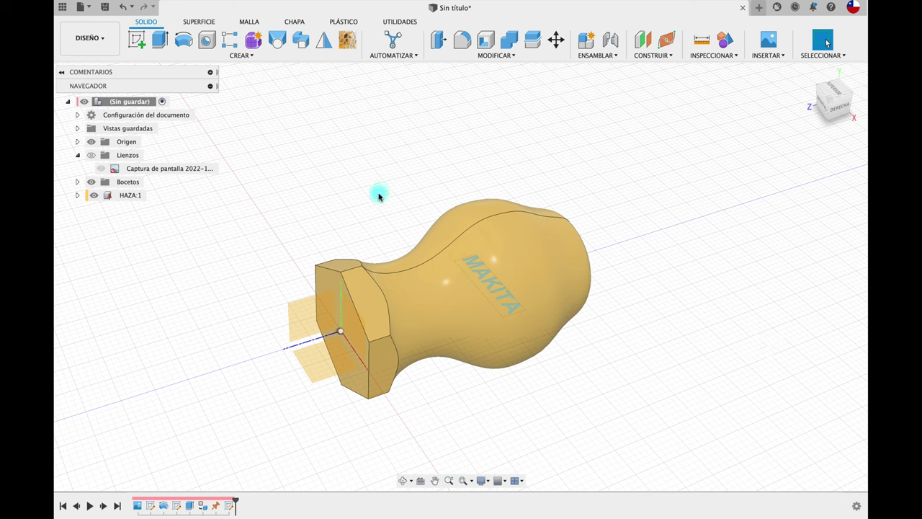
Extrude the MAKITA text profile with operation set to Unir (Join).
click(160, 40)
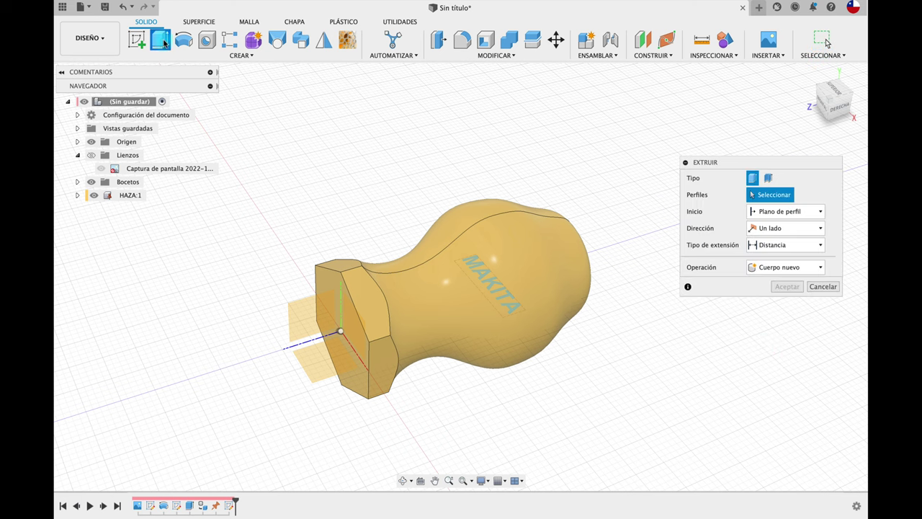
click(512, 294)
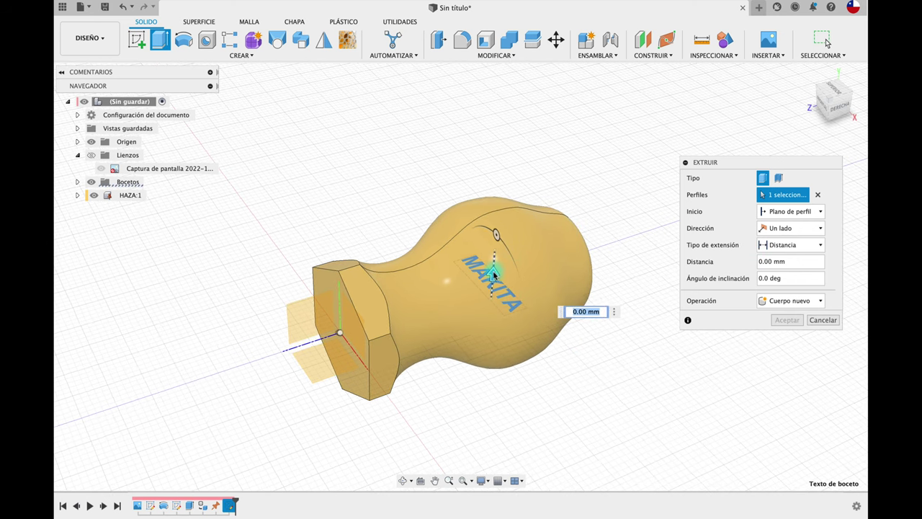
drag(493, 274, 500, 186)
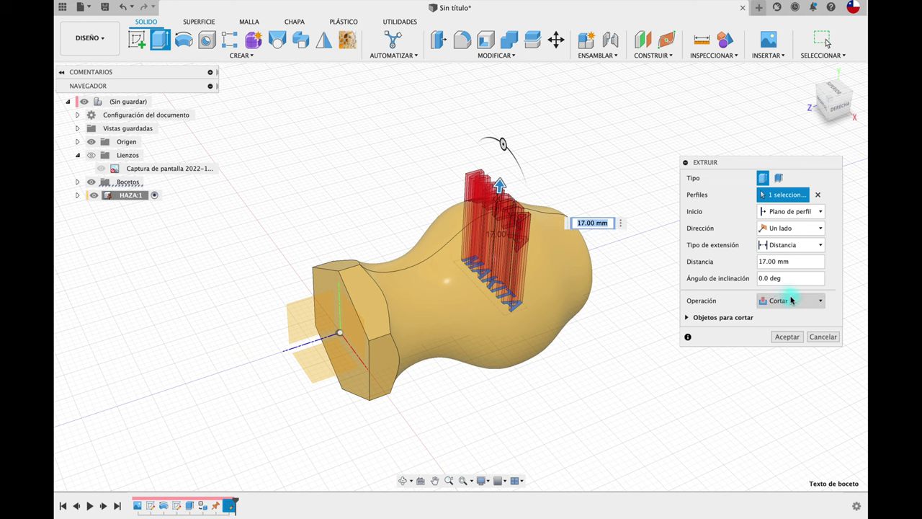
click(791, 300)
click(776, 315)
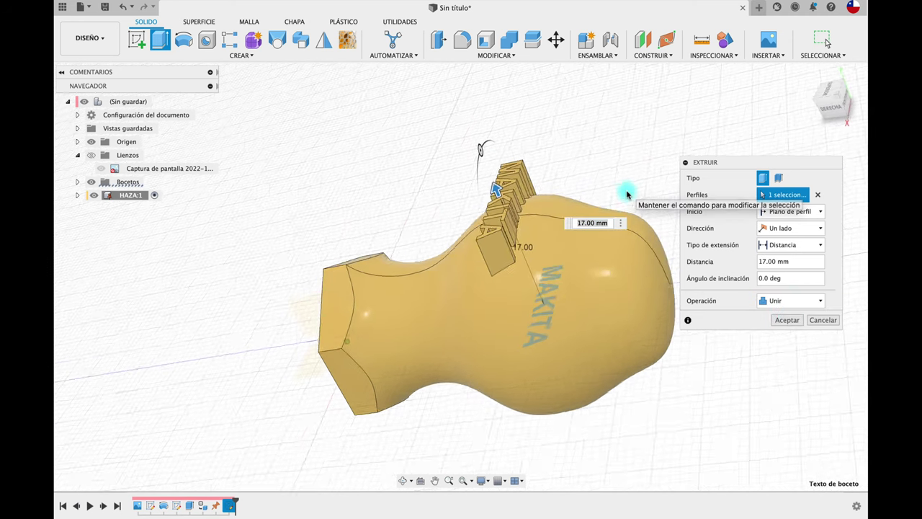
mouse_move(627, 195)
shift+middle_down()
mouse_move(477, 205)
mouse_move(628, 146)
mouse_move(599, 138)
mouse_move(650, 181)
shift+middle_up()
Set the lettering extent to Al objeto on the handle body and clear the offset.
drag(507, 154, 511, 233)
shift+middle_drag(511, 233, 700, 206)
click(791, 246)
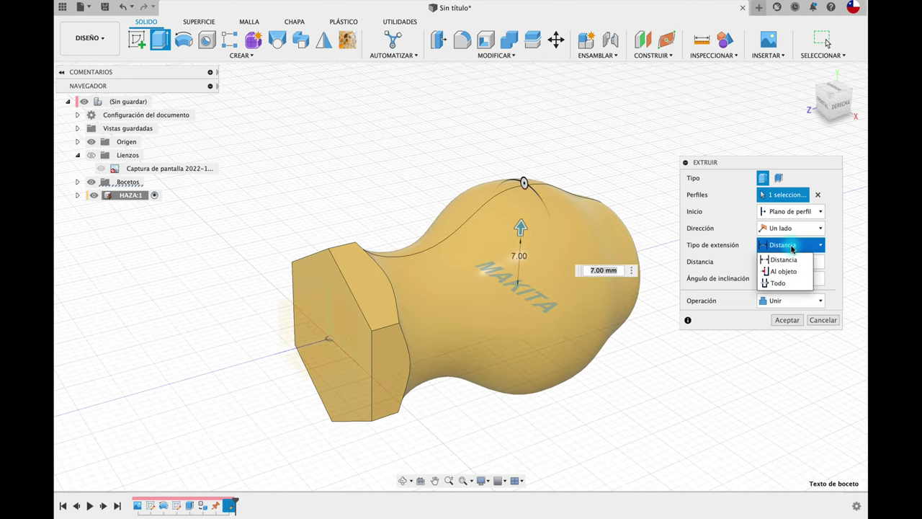
click(783, 271)
click(588, 219)
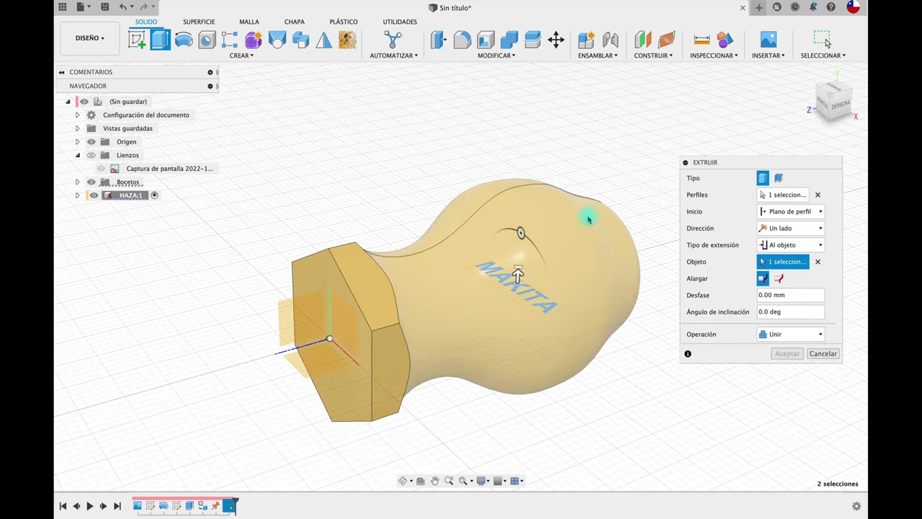
click(801, 296)
text(1)
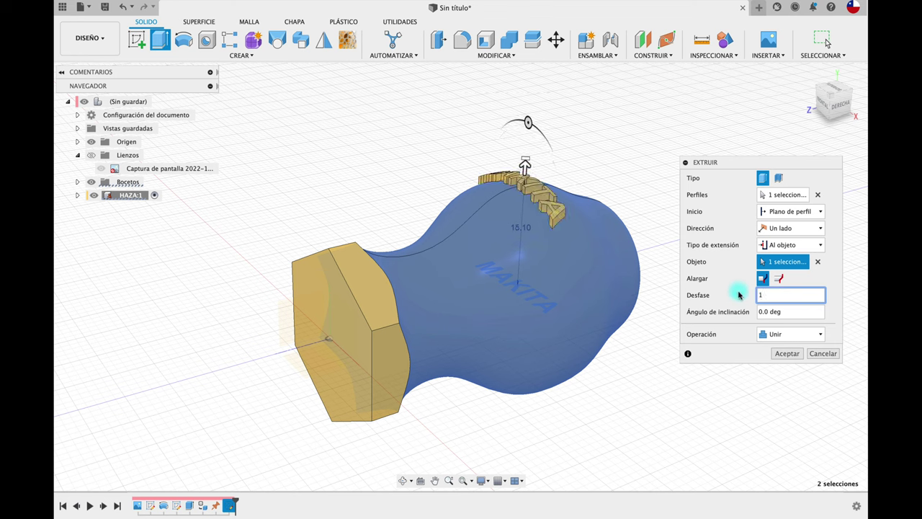
drag(773, 294, 743, 298)
key(BackSpace)
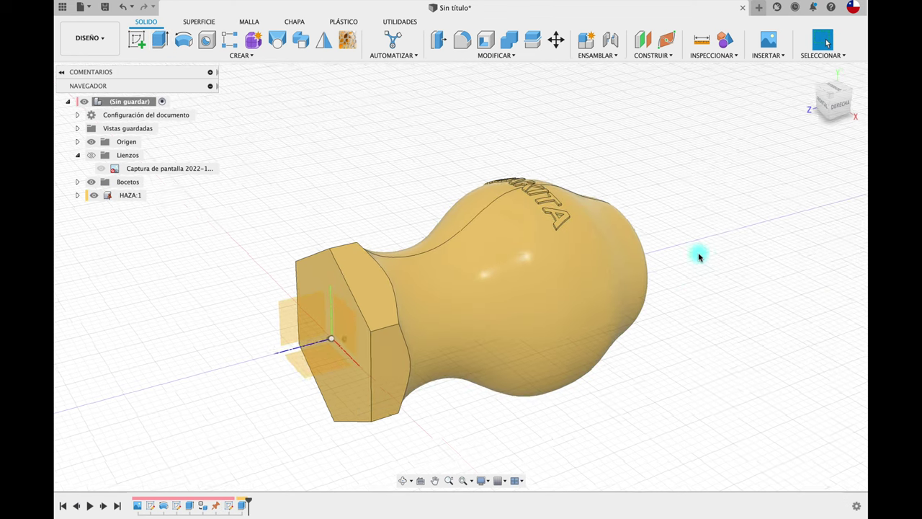
Zoom around the raised MAKITA lettering to check it, then start a new sketch.
scroll(699, 254, up, 5)
scroll(699, 254, up, 5)
scroll(699, 255, up, 3)
shift+scroll(699, 255, up, 5)
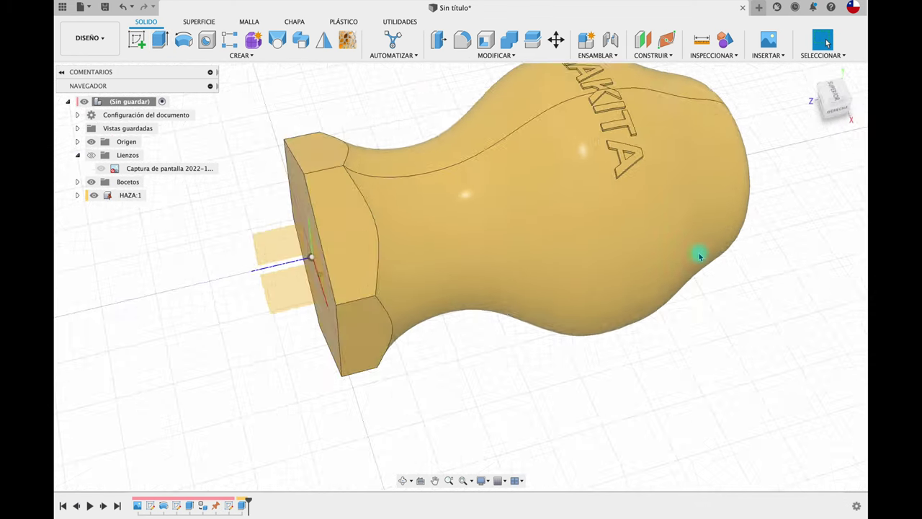
shift+scroll(698, 255, up, 5)
shift+scroll(699, 255, up, 5)
shift+scroll(749, 200, up, 3)
shift+scroll(749, 200, up, 5)
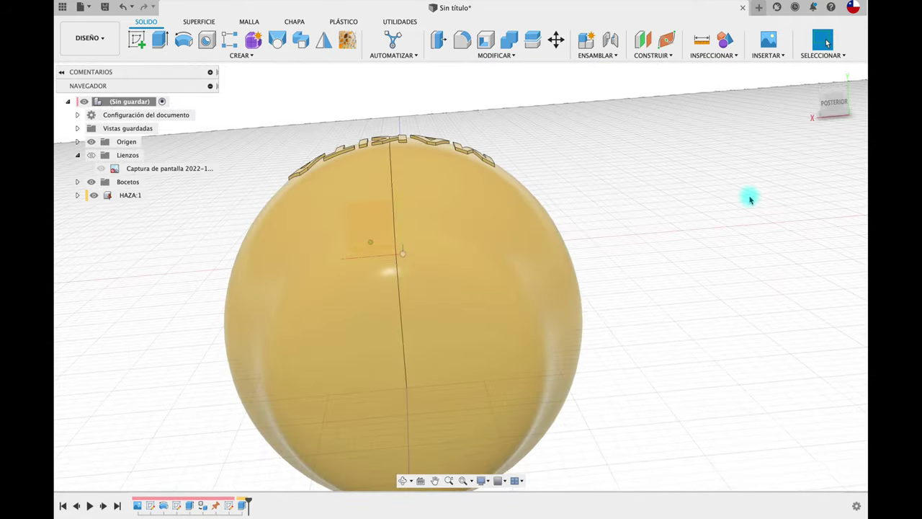
shift+scroll(750, 200, up, 3)
shift+scroll(750, 200, up, 2)
shift+scroll(750, 200, up, 5)
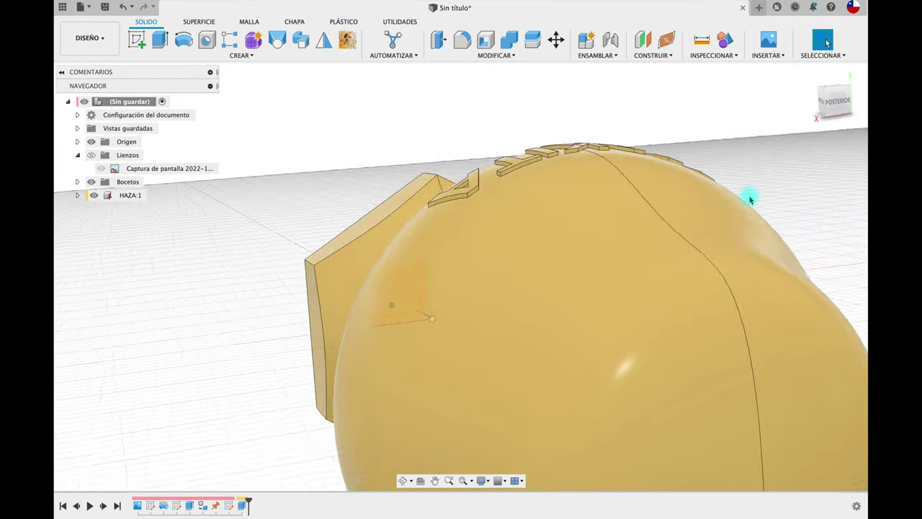
shift+scroll(749, 199, up, 5)
shift+scroll(749, 200, up, 3)
shift+scroll(750, 200, up, 2)
shift+scroll(749, 200, up, 3)
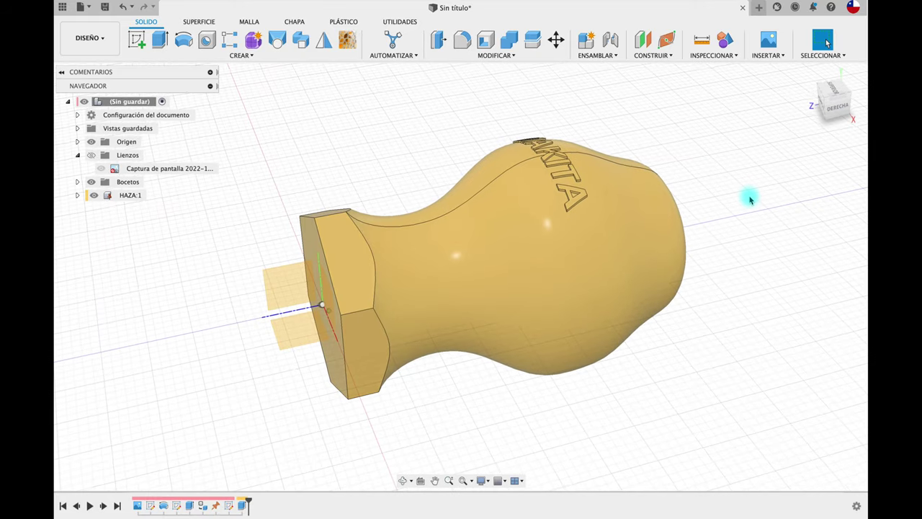
shift+scroll(749, 200, up, 3)
shift+scroll(750, 200, up, 3)
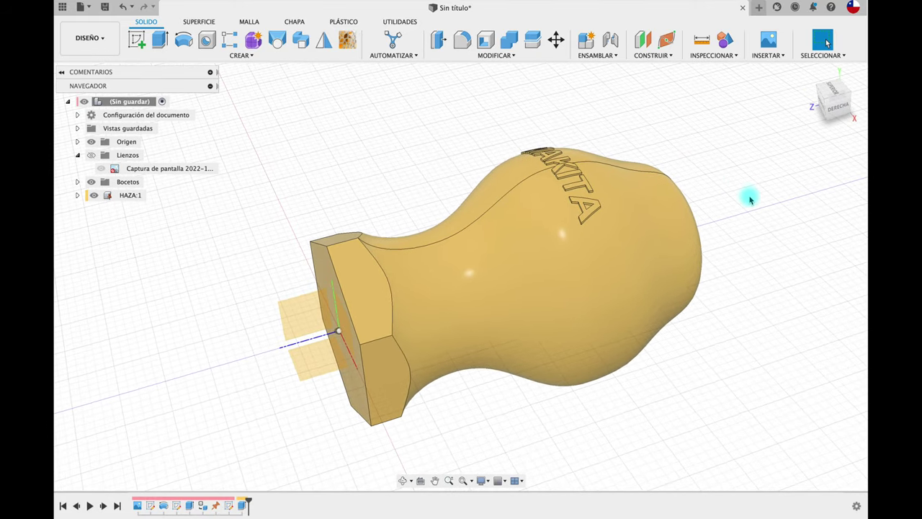
shift+scroll(750, 197, up, 3)
shift+scroll(529, 173, up, 3)
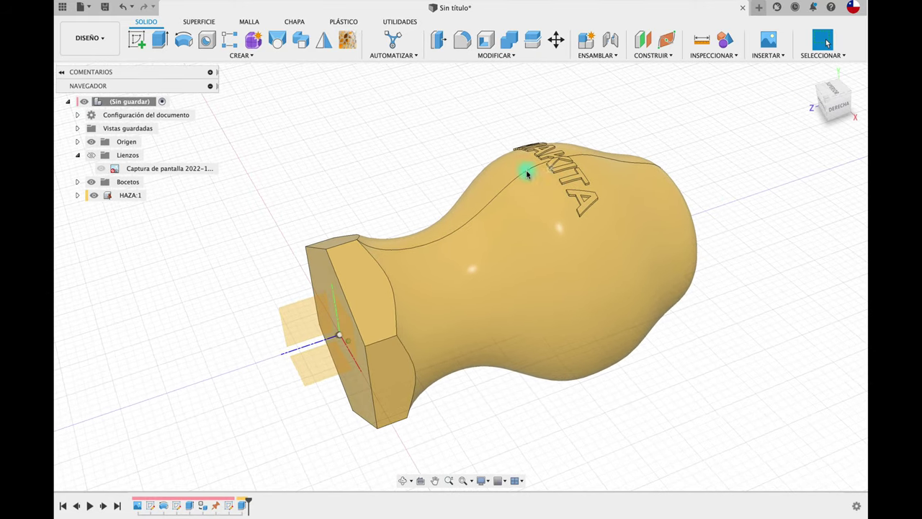
shift+scroll(377, 165, up, 3)
shift+scroll(382, 167, up, 3)
shift+scroll(381, 167, up, 3)
shift+scroll(381, 167, up, 3)
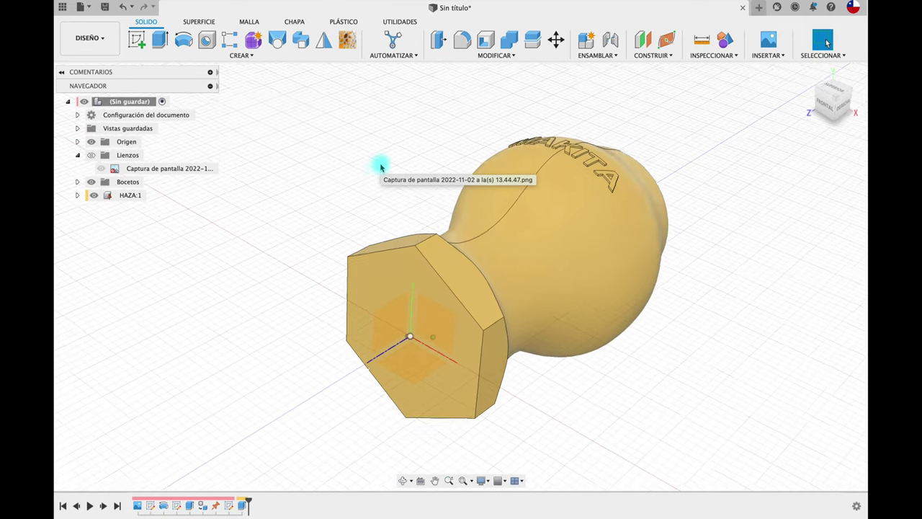
shift+scroll(381, 167, up, 3)
shift+scroll(381, 167, up, 3)
shift+scroll(381, 167, up, 3)
shift+scroll(377, 165, up, 3)
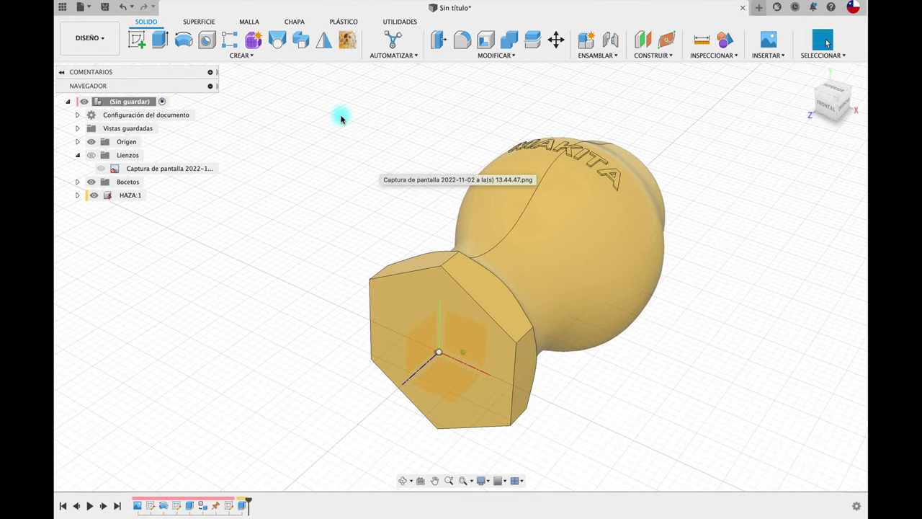
shift+scroll(340, 118, up, 3)
shift+scroll(264, 93, up, 2)
click(145, 43)
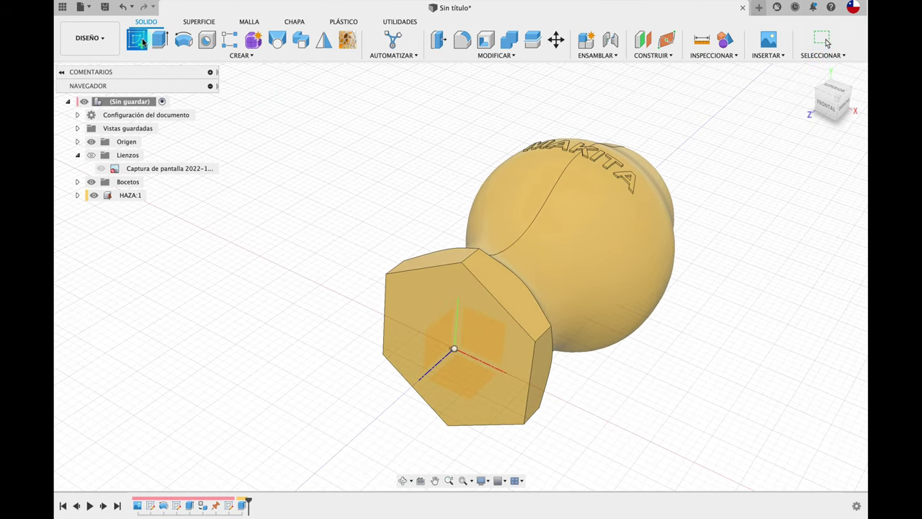
Place the sketch on the hex end face and draw a text box there.
click(409, 291)
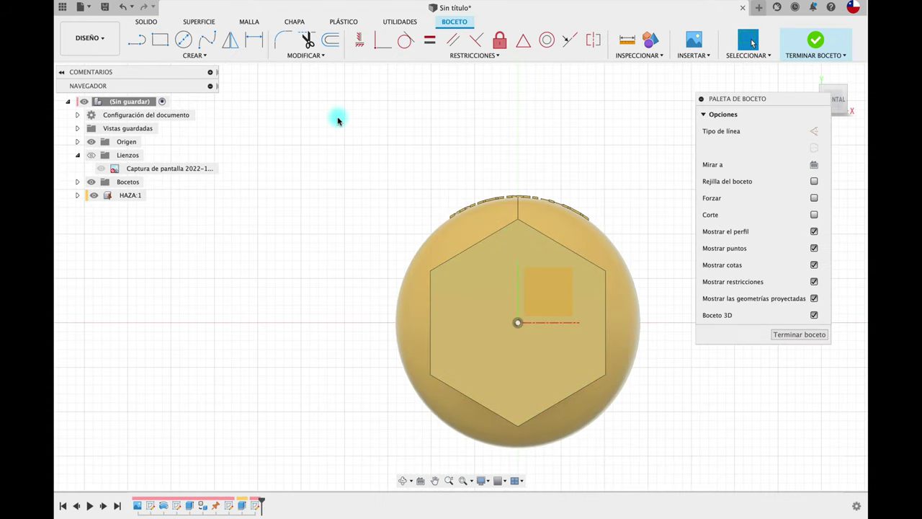
click(194, 55)
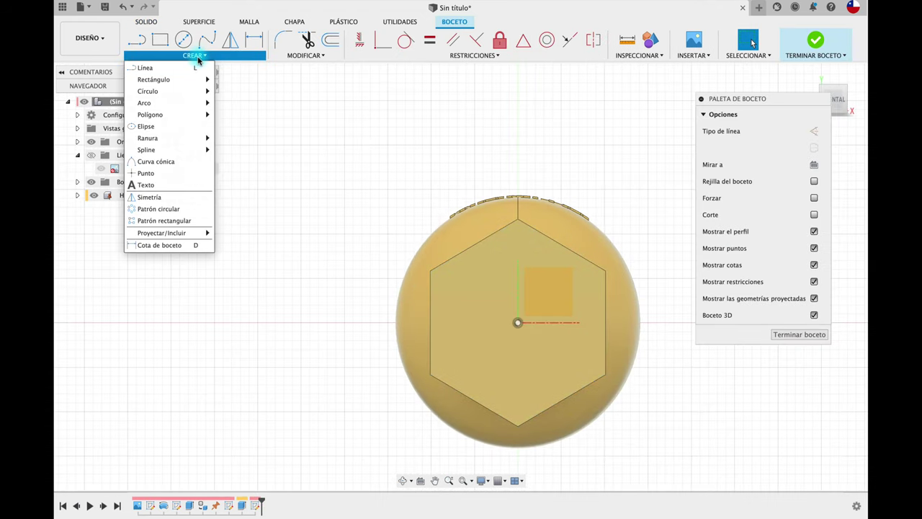
click(177, 184)
click(451, 277)
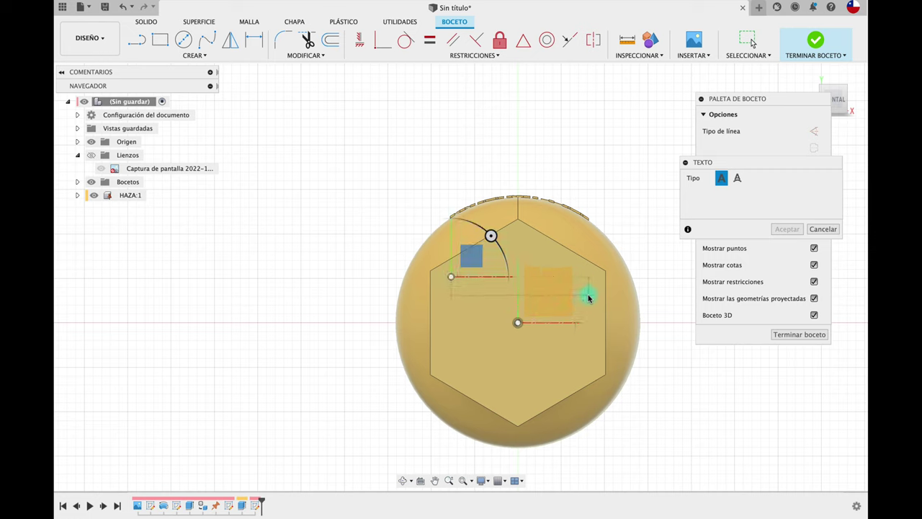
click(590, 299)
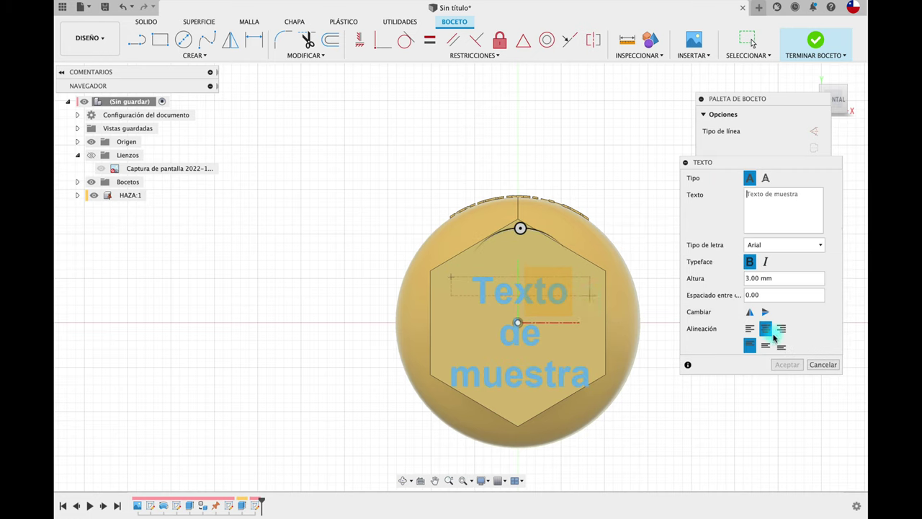
Enter the text '7 mm-11.6 mm' at 1 mm height and place it.
click(789, 194)
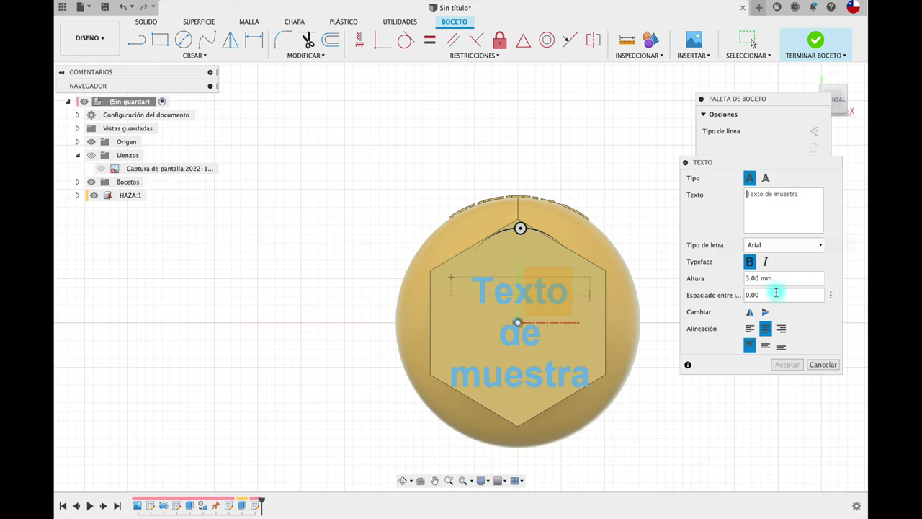
click(797, 214)
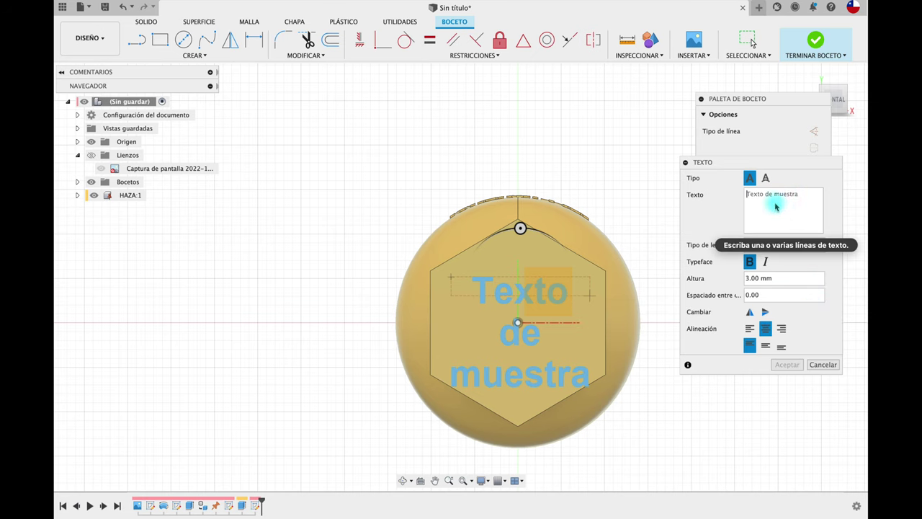
text(7)
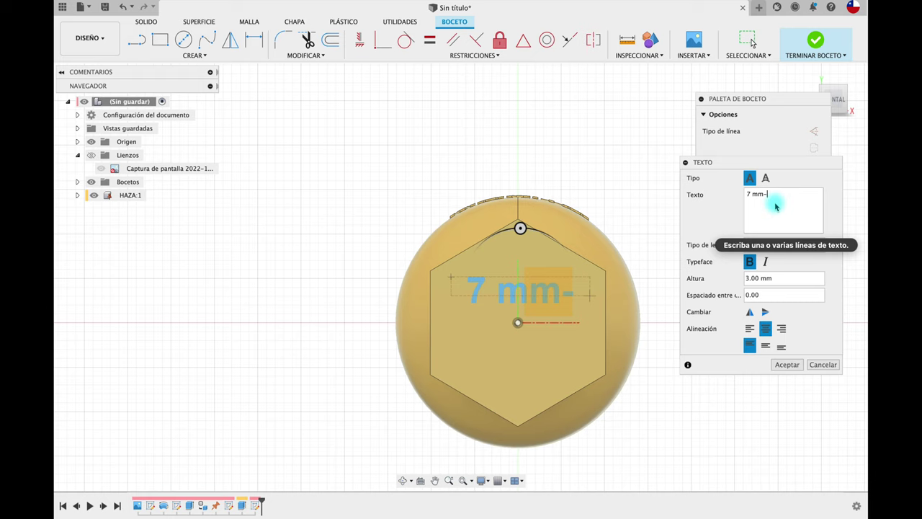
text(1.6)
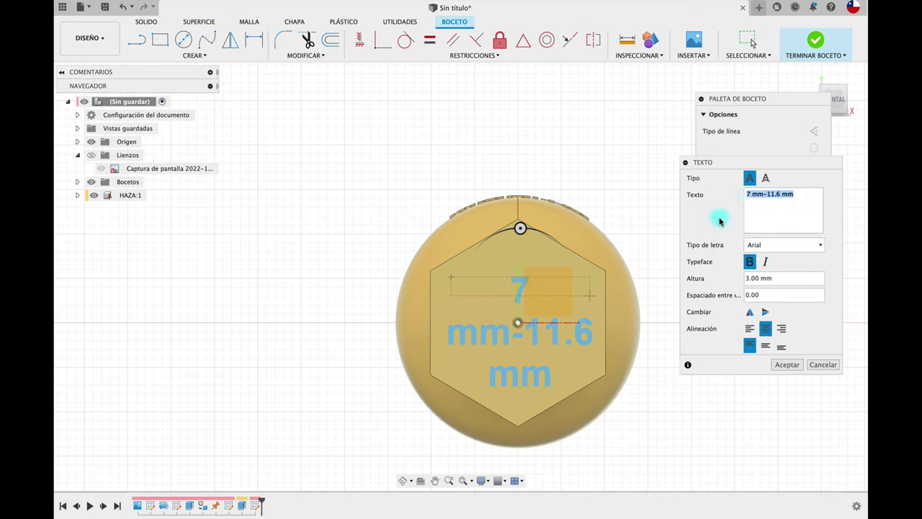
click(740, 276)
text(1)
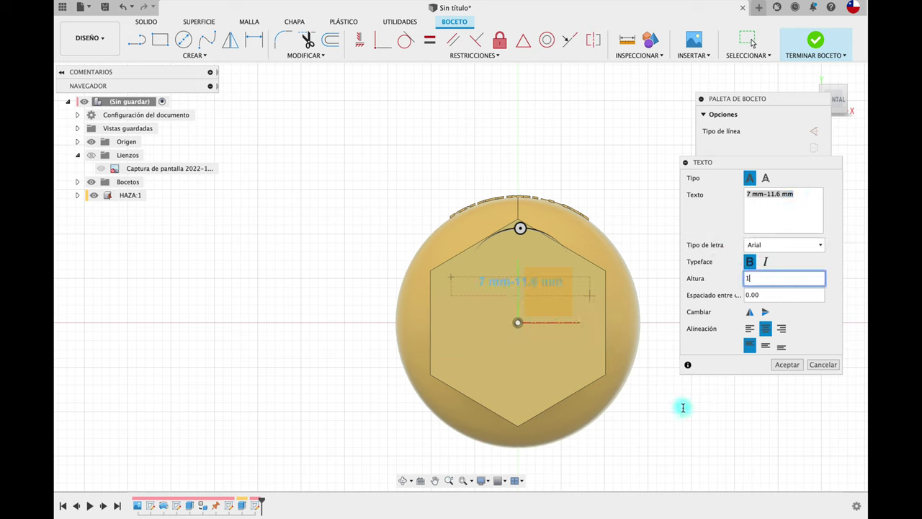
shift+scroll(683, 408, left, 5)
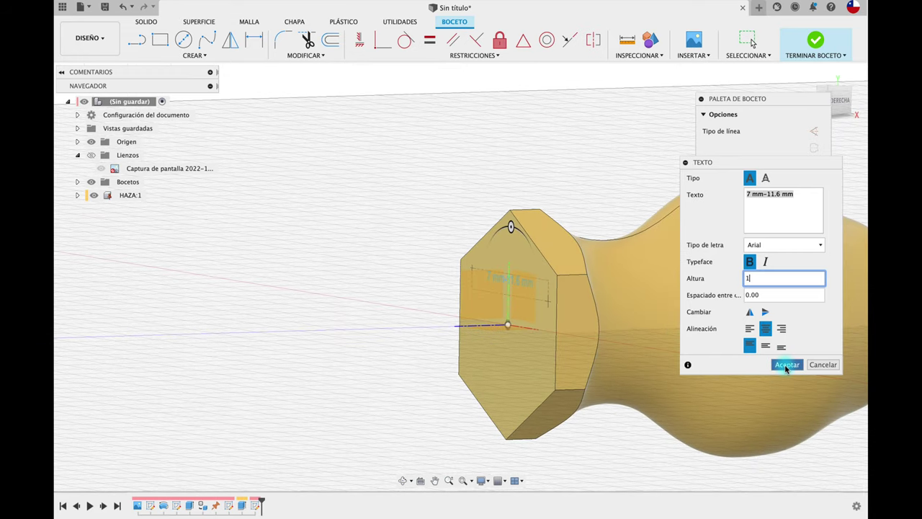
click(786, 365)
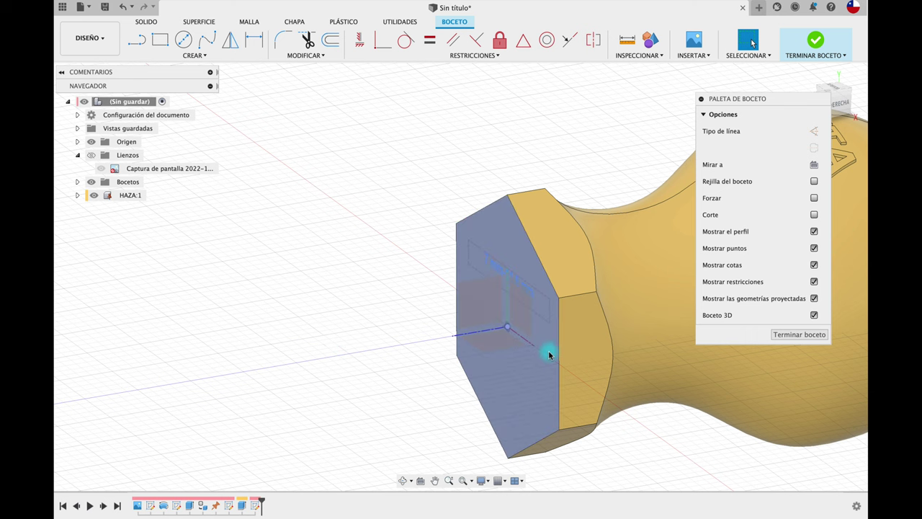
Finish the text sketch, try and cancel a 5 mm extrusion, then zoom onto the hex face.
click(812, 335)
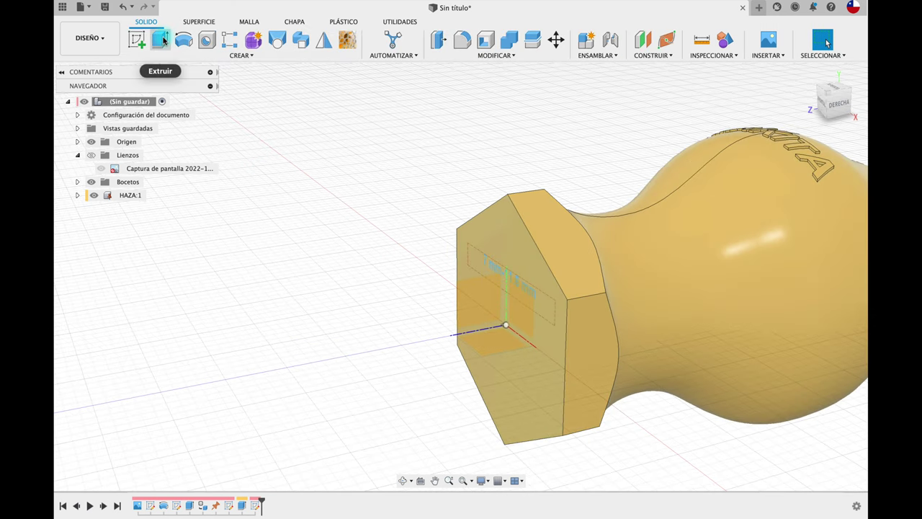
click(159, 39)
click(510, 280)
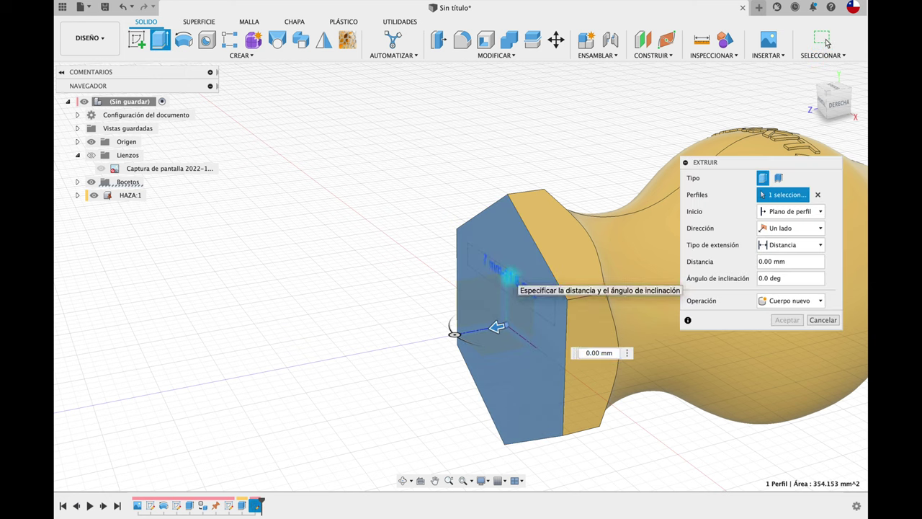
drag(497, 279, 444, 284)
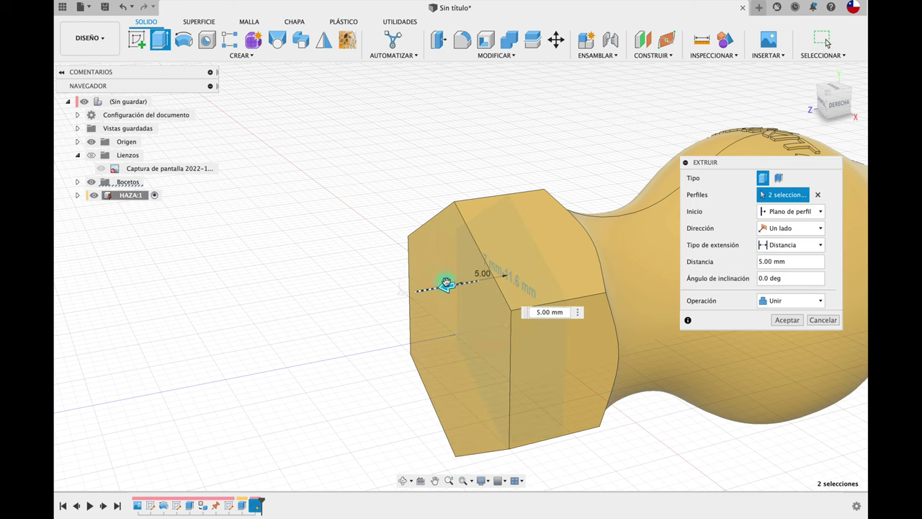
click(826, 320)
click(179, 330)
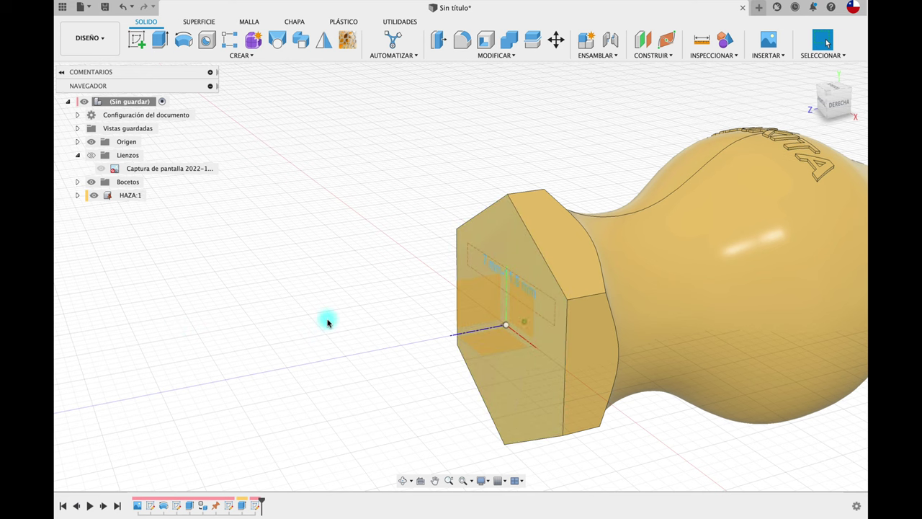
scroll(327, 320, up, 2)
shift+middle_drag(327, 319, 262, 276)
scroll(261, 276, up, 2)
scroll(245, 118, up, 2)
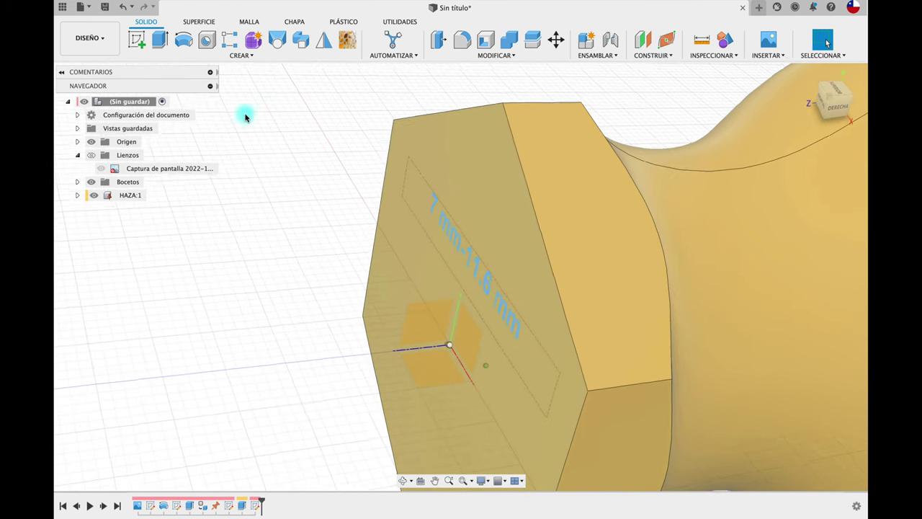
Try and cancel a 0.5 mm trial cut, then select the Boceto4 sketch in the browser.
click(160, 39)
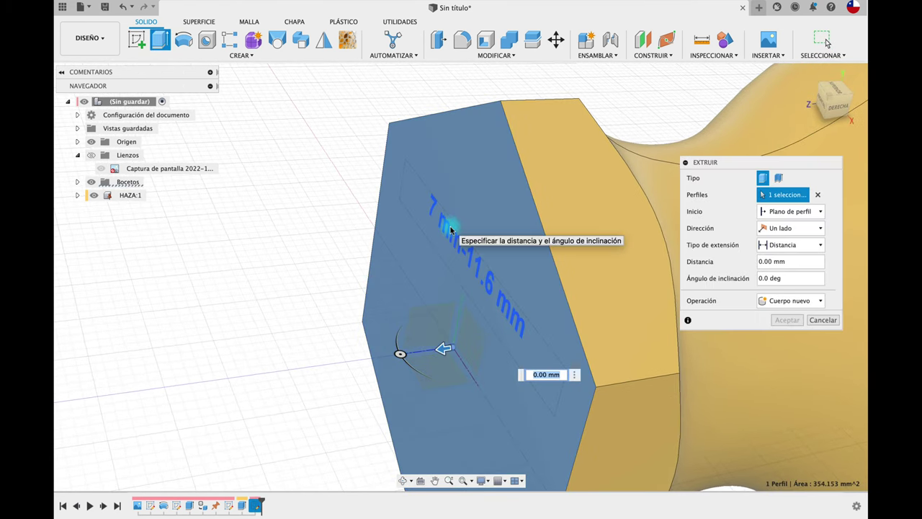
click(450, 230)
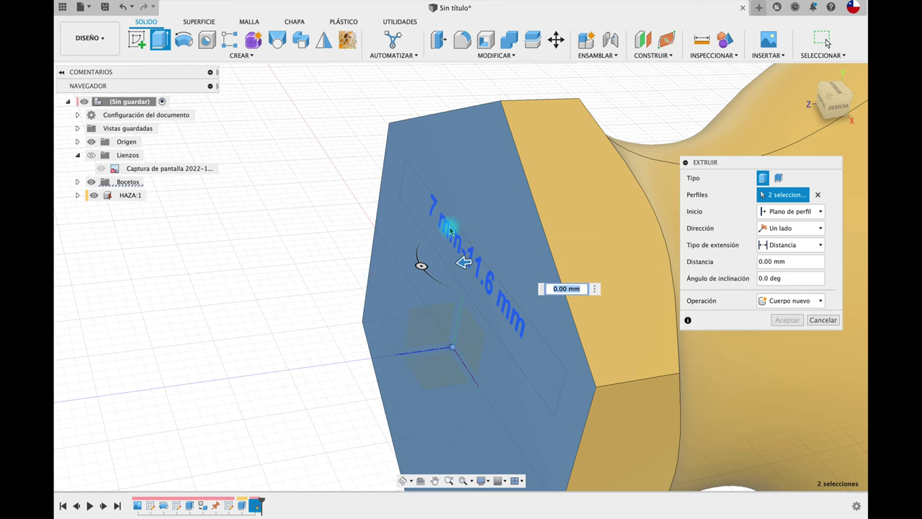
drag(465, 261, 504, 252)
click(822, 337)
click(204, 253)
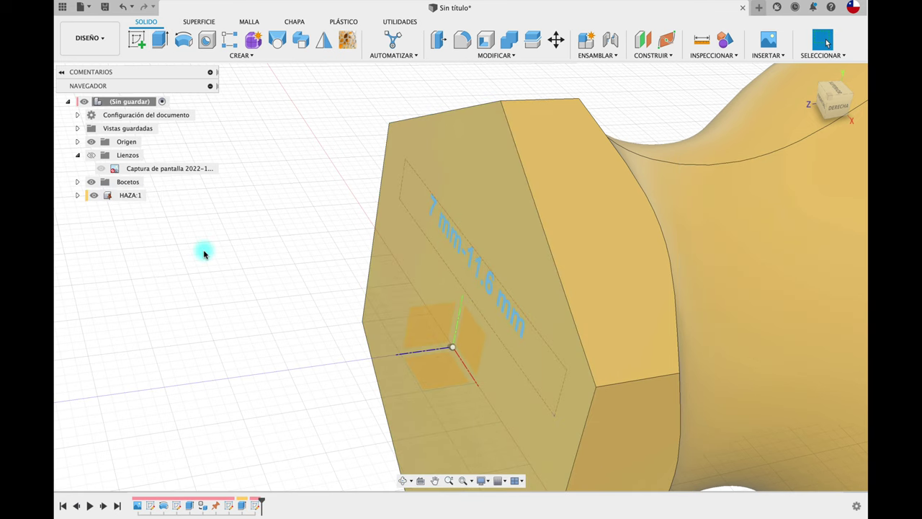
click(78, 182)
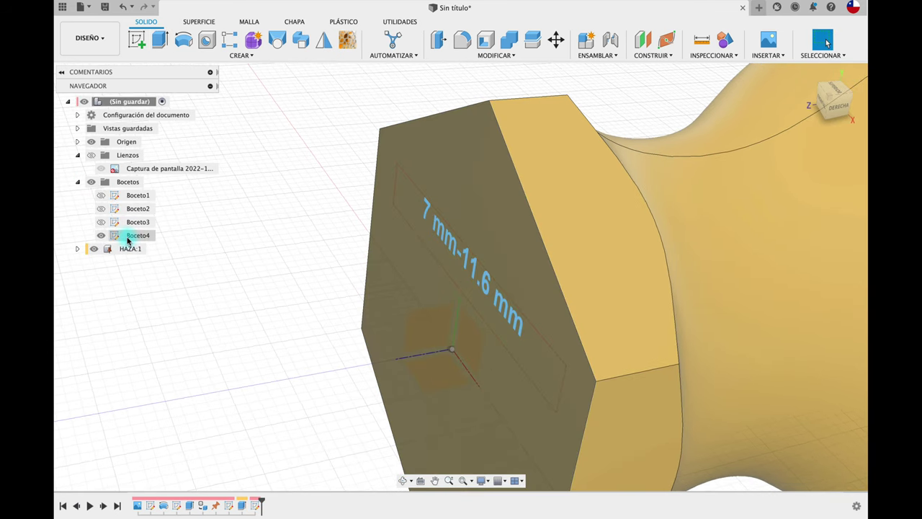
click(130, 235)
click(160, 40)
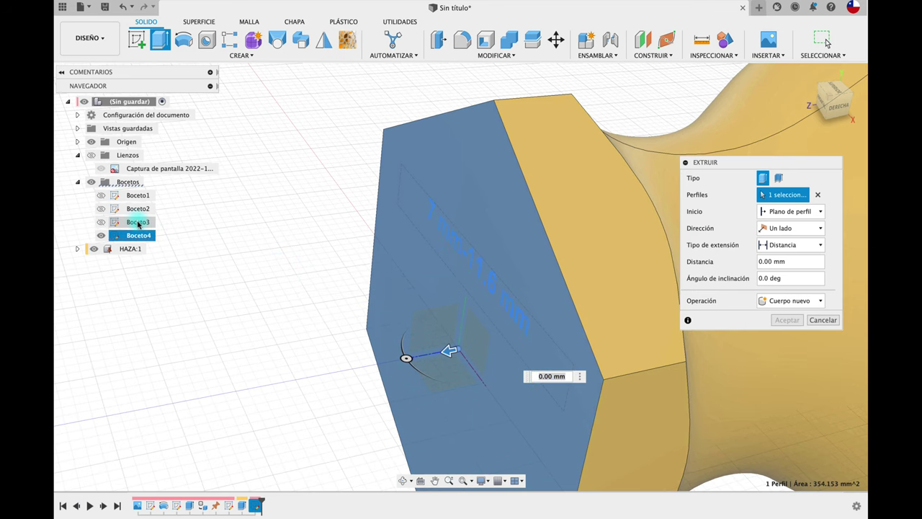
click(825, 320)
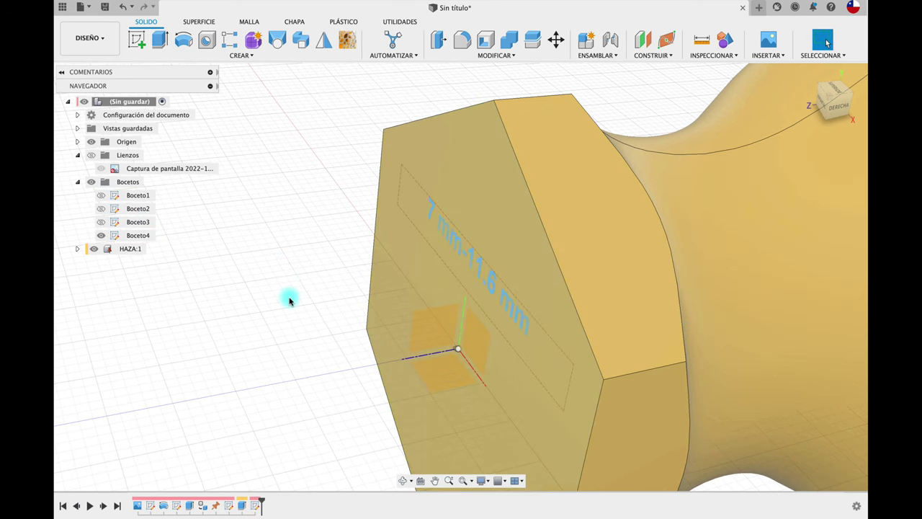
click(168, 234)
mouse_move(175, 236)
shift+middle_down()
mouse_move(245, 277)
mouse_move(241, 258)
shift+middle_up()
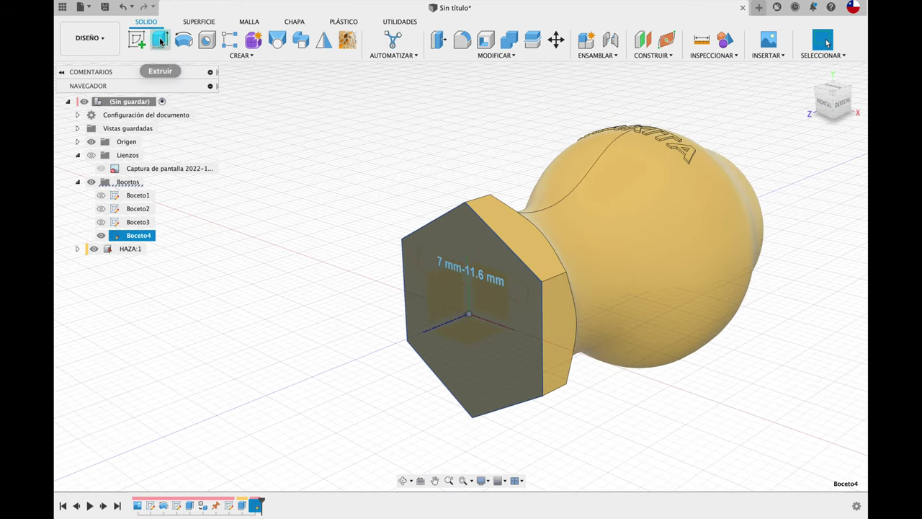
Extrude the '7 mm-11.6 mm' text as a 0.5 mm deep cut into the hex face.
click(160, 40)
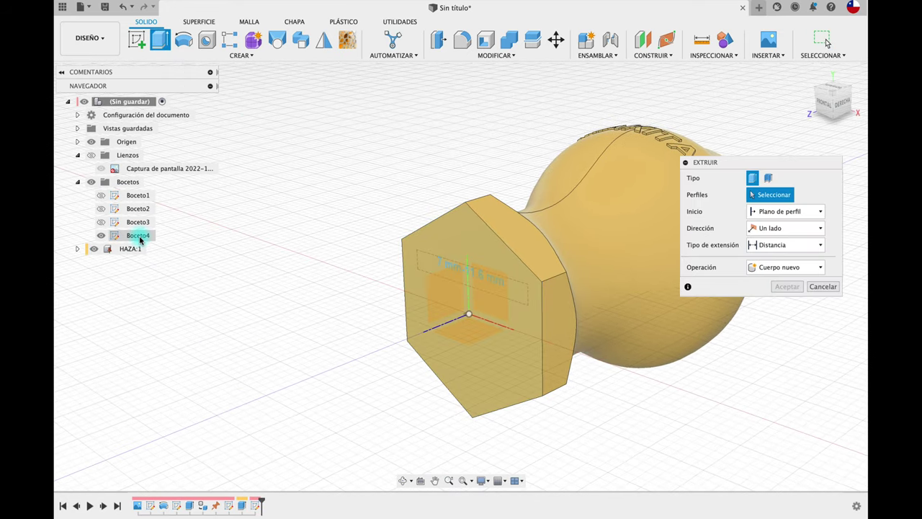
scroll(363, 309, up, 5)
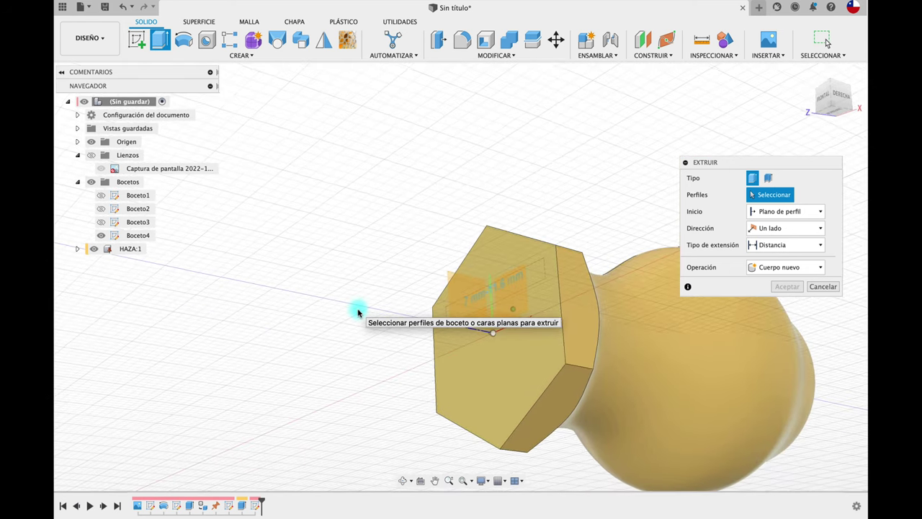
scroll(453, 307, up, 3)
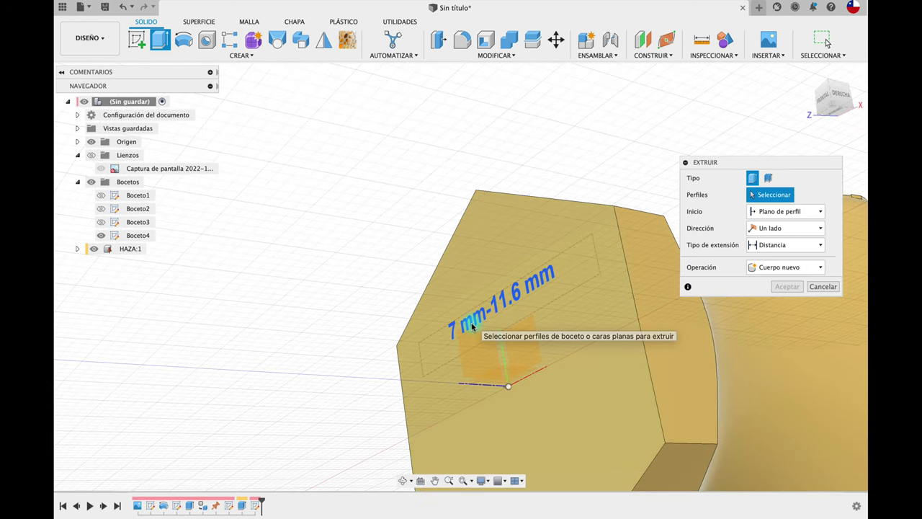
click(473, 326)
mouse_move(473, 326)
shift+middle_down()
mouse_move(377, 320)
mouse_move(448, 267)
shift+middle_up()
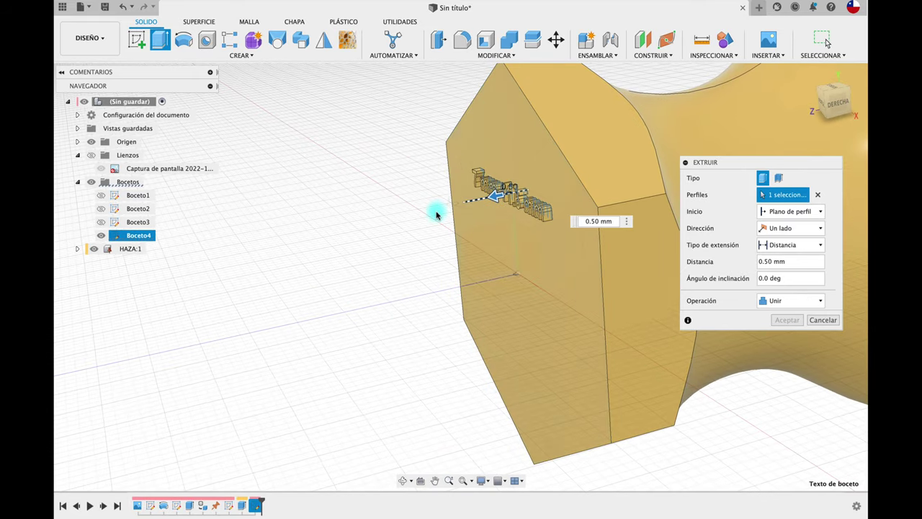
drag(505, 196, 435, 208)
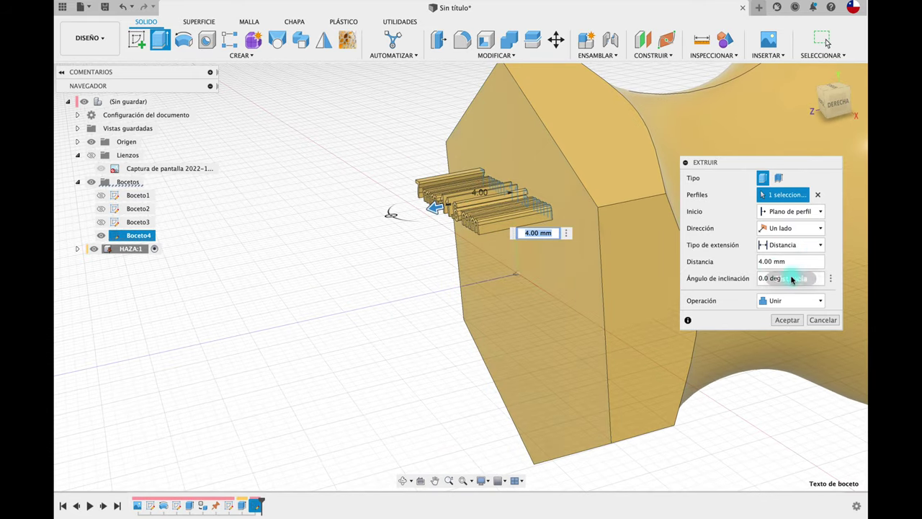
drag(463, 210, 516, 196)
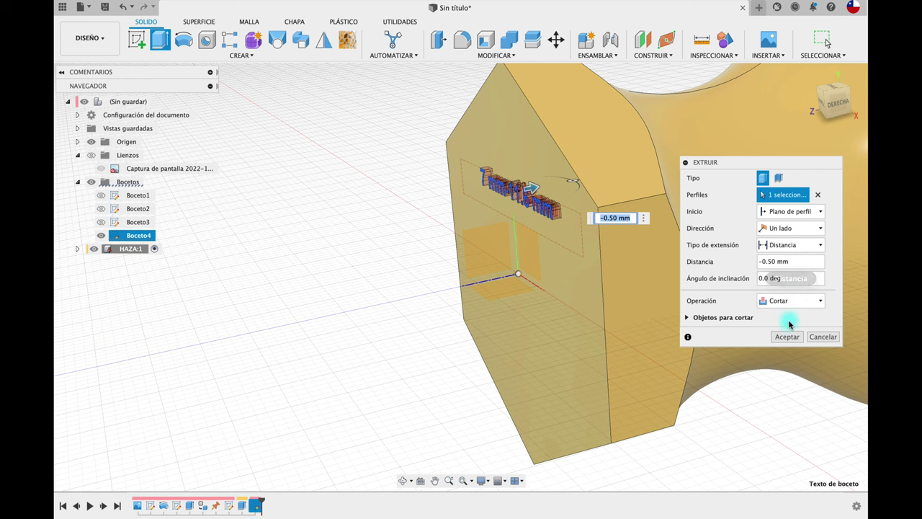
key(Return)
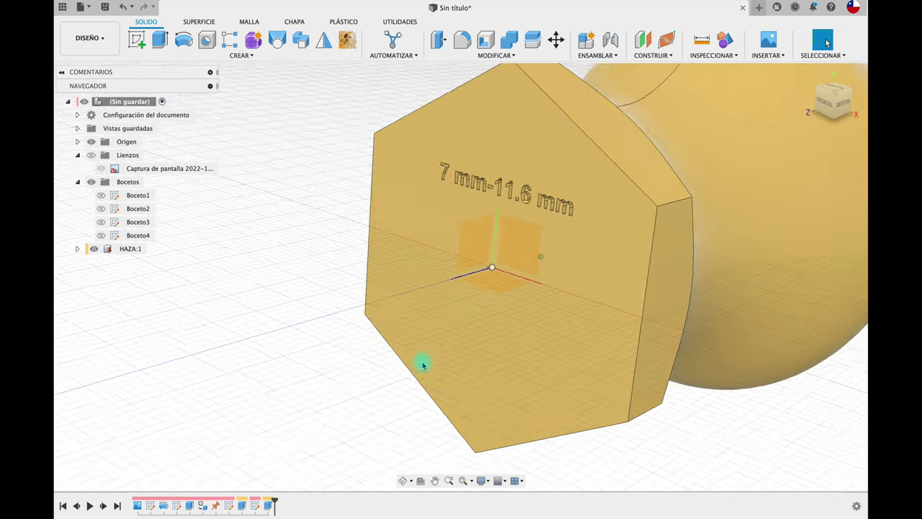
Orbit the engraved handle to a side view and start a new sketch.
shift+scroll(423, 365, left, 5)
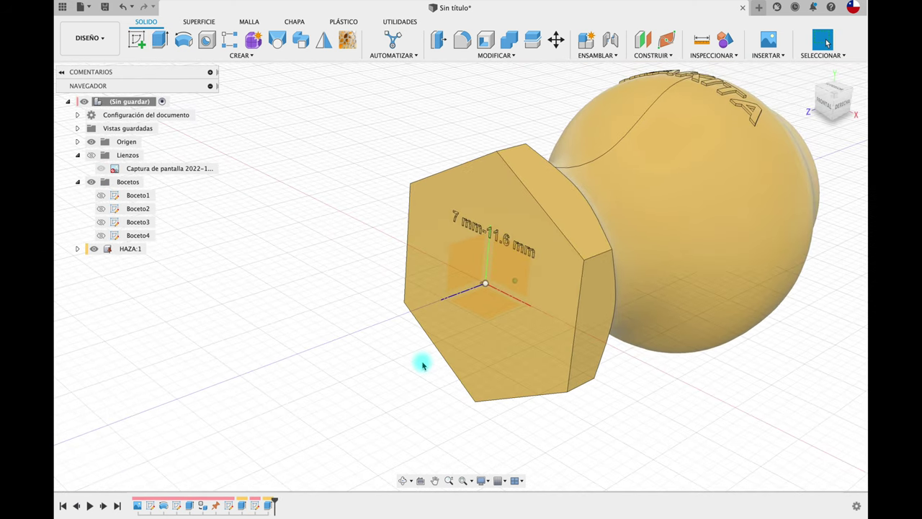
shift+scroll(423, 366, left, 10)
shift+scroll(423, 366, right, 8)
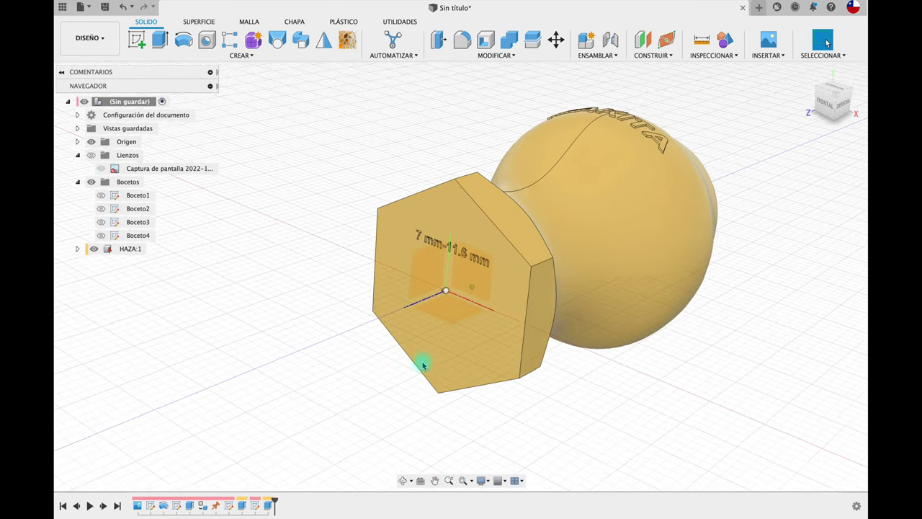
shift+scroll(387, 264, right, 4)
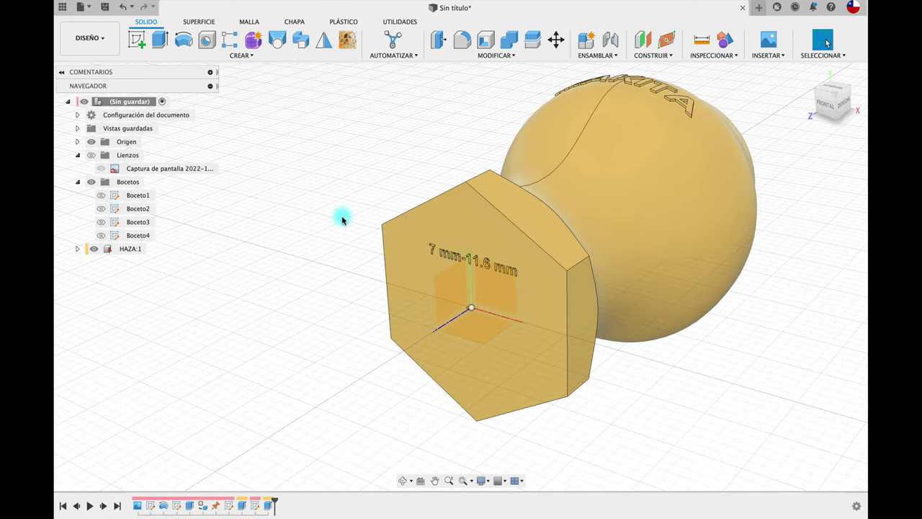
click(241, 55)
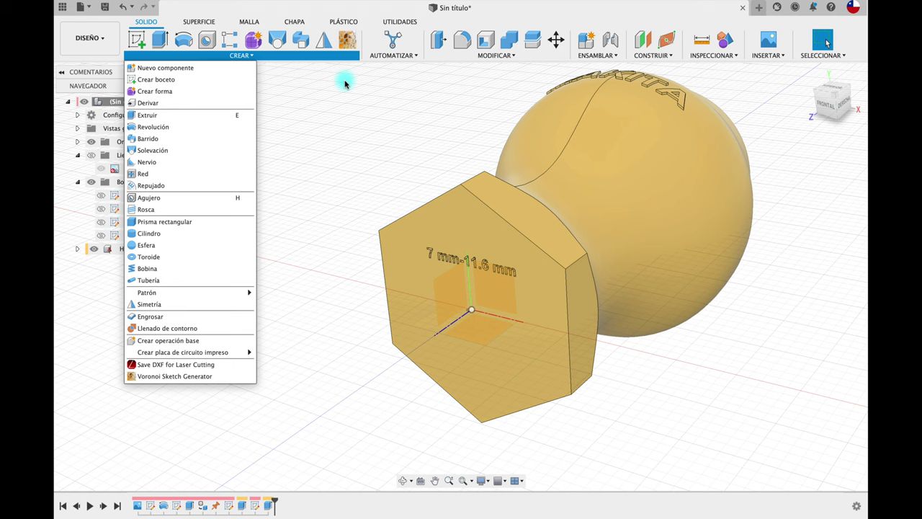
click(360, 140)
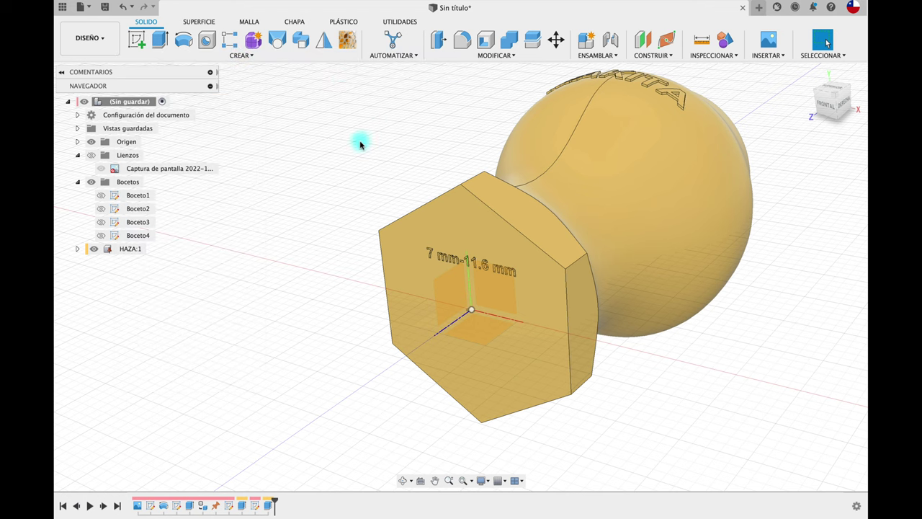
shift+middle_drag(360, 140, 532, 207)
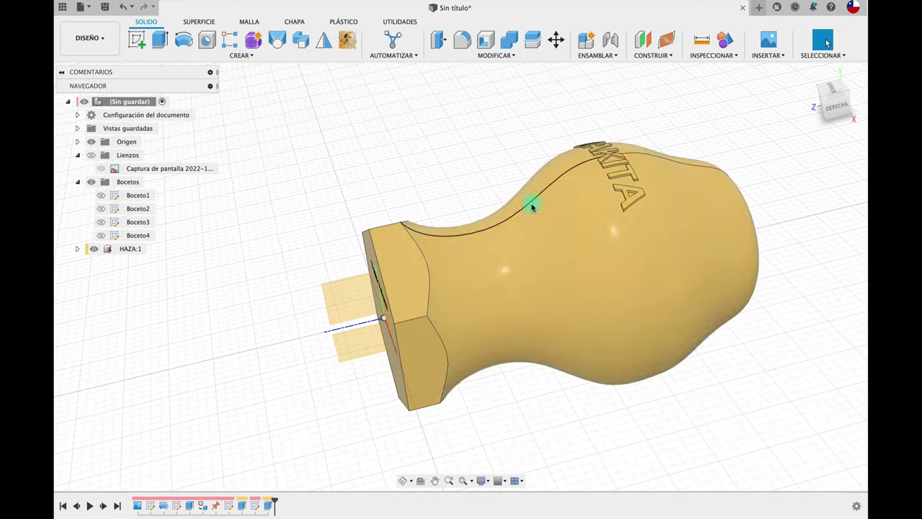
mouse_move(486, 185)
shift+middle_down()
mouse_move(533, 232)
mouse_move(419, 229)
mouse_move(380, 154)
mouse_move(185, 67)
shift+middle_up()
click(137, 40)
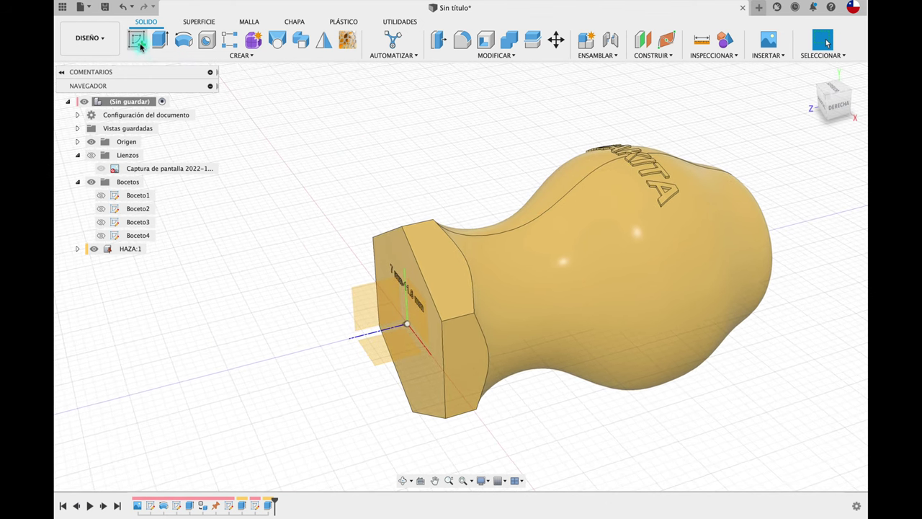
Place the sketch on an origin plane and pan to show the whole handle with MAKITA.
click(377, 362)
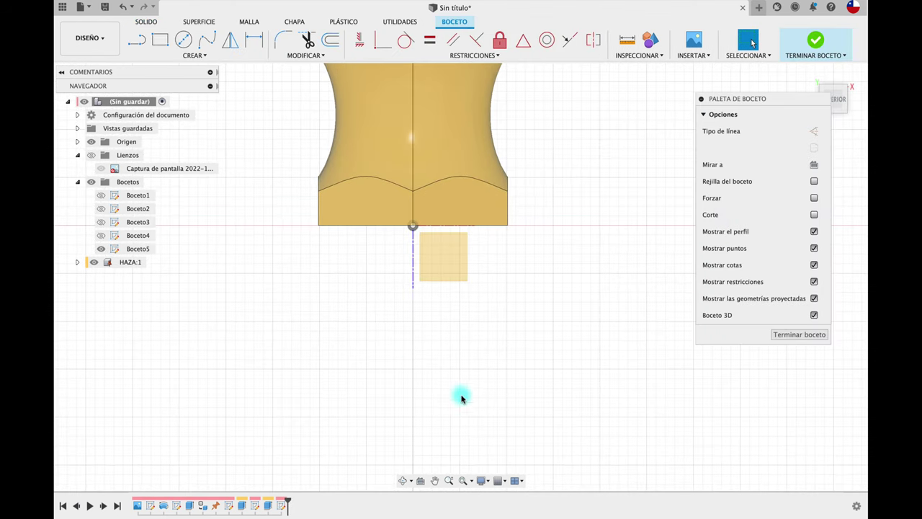
click(435, 480)
drag(552, 262, 564, 418)
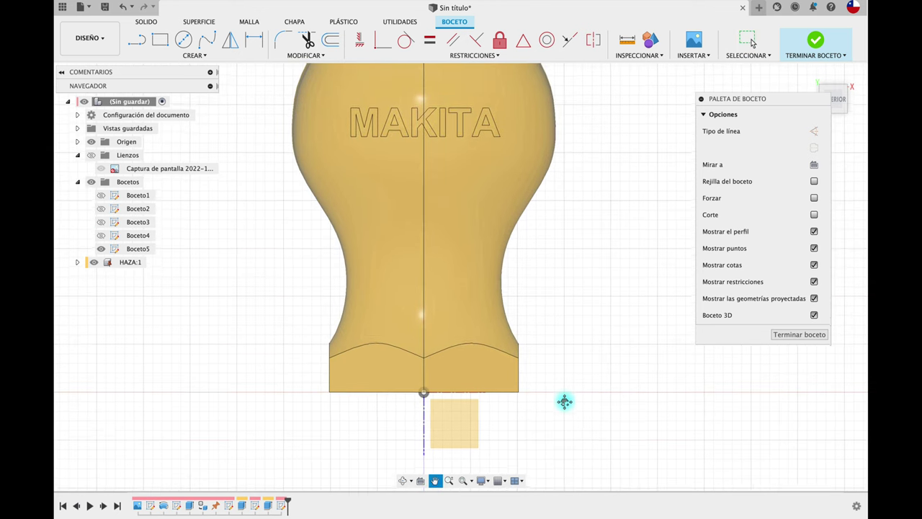
Draw an overall slot from the origin to just below MAKITA, then finish the sketch.
click(207, 56)
mouse_move(166, 138)
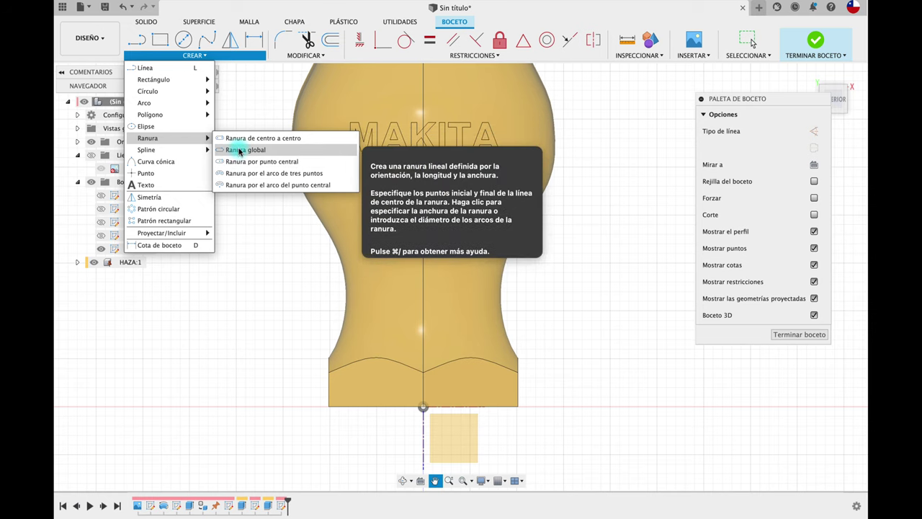
click(240, 163)
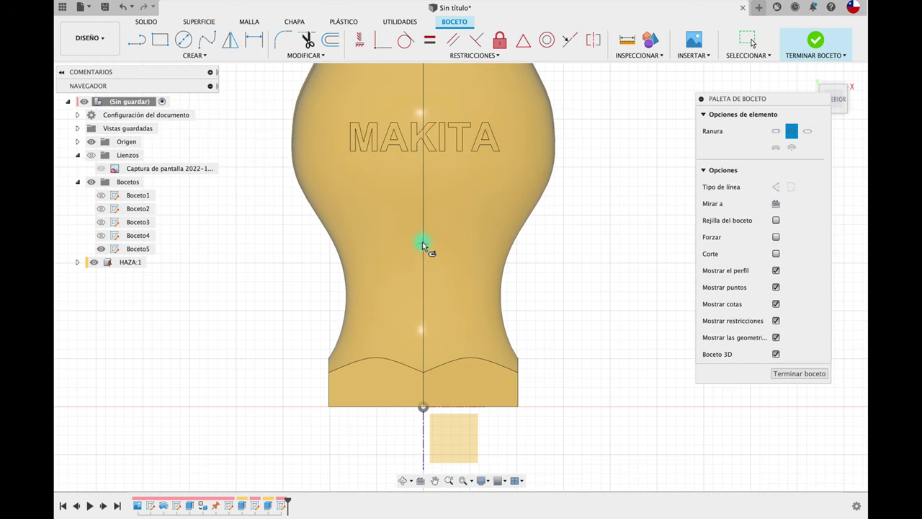
click(423, 407)
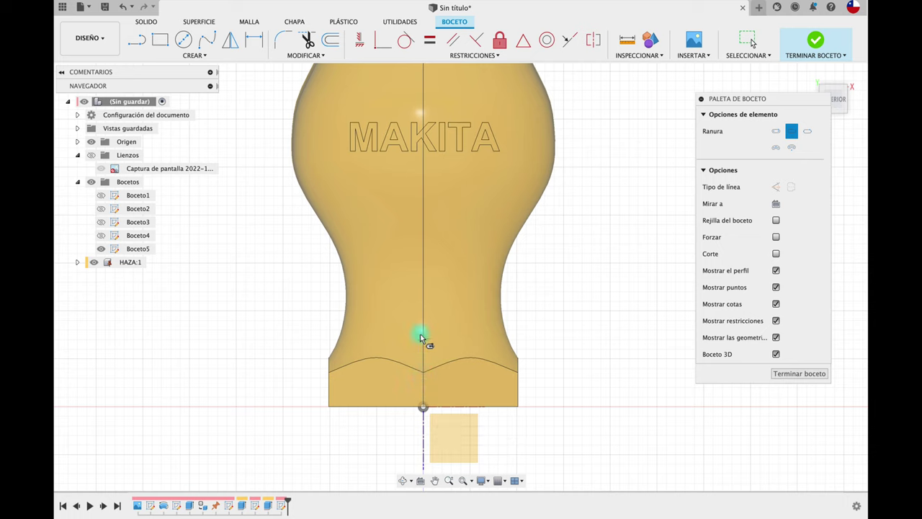
click(423, 225)
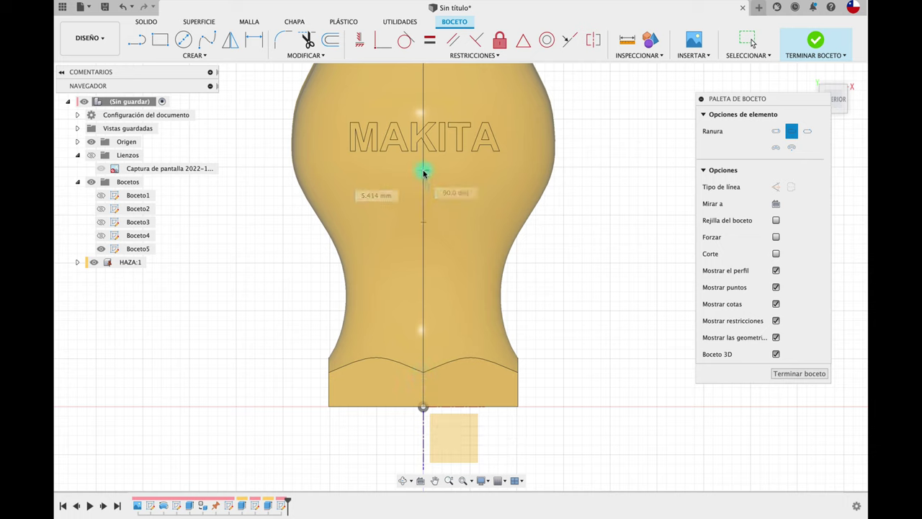
click(428, 173)
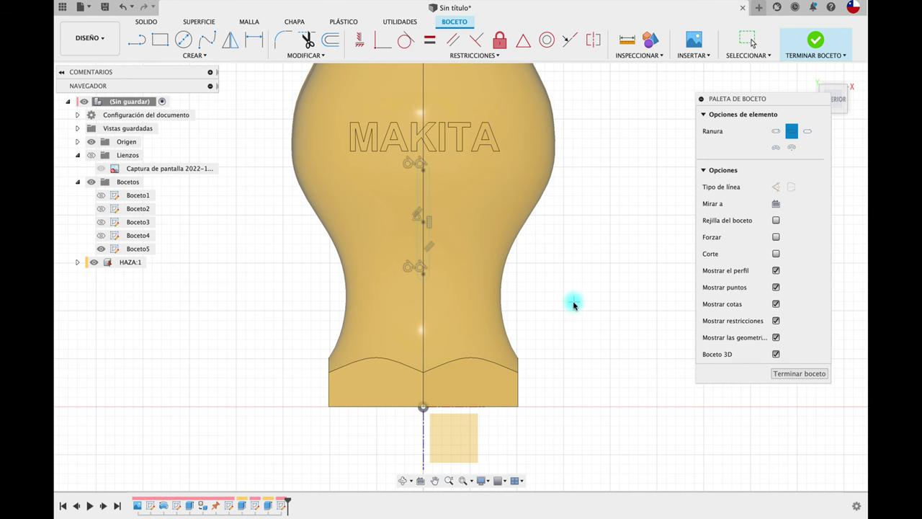
click(802, 373)
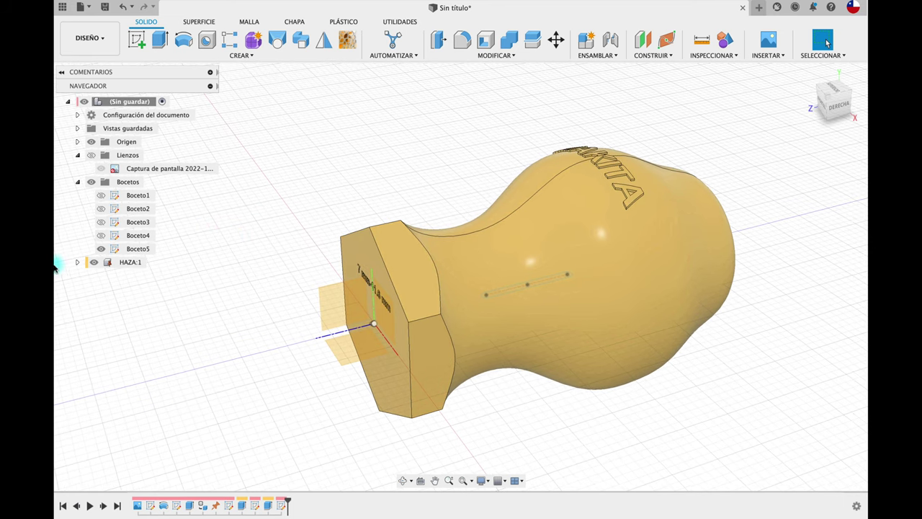
Extrude the Boceto5 slot To Object on the handle body, 1 mm offset, joined as a rib.
click(94, 262)
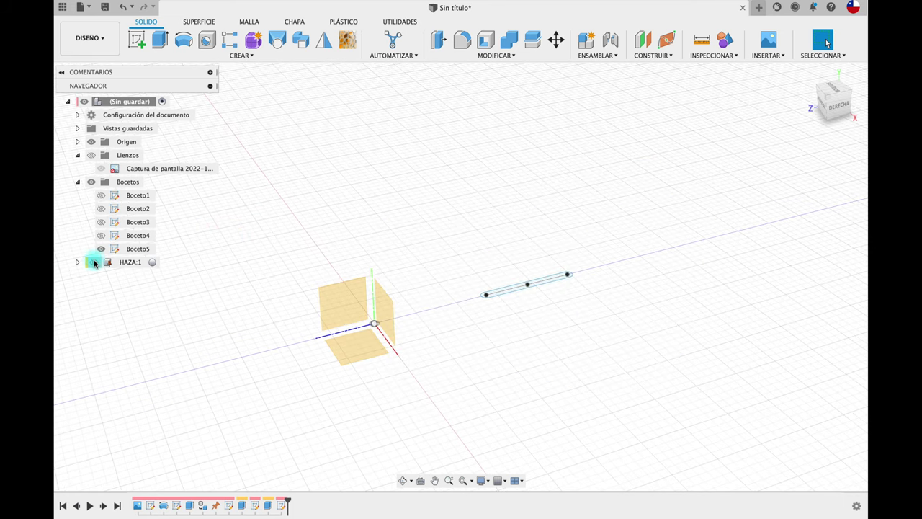
click(94, 262)
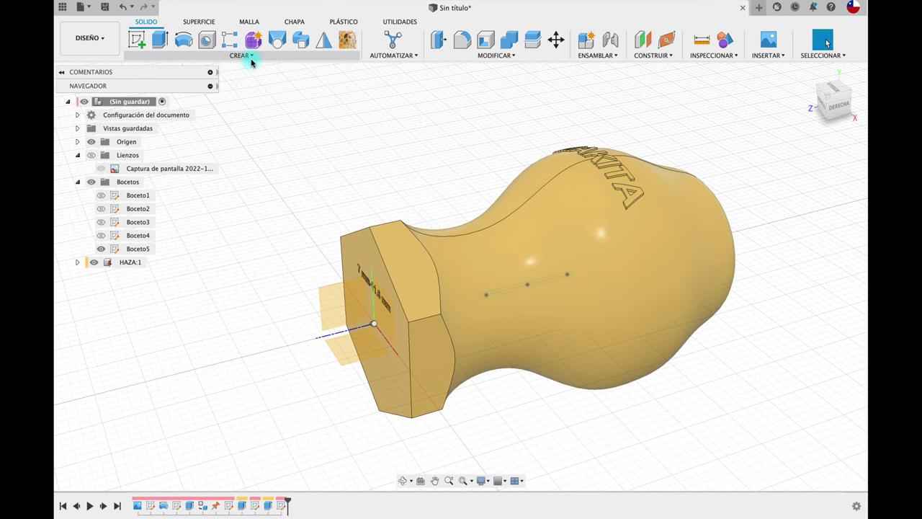
click(160, 39)
shift+middle_drag(440, 157, 488, 185)
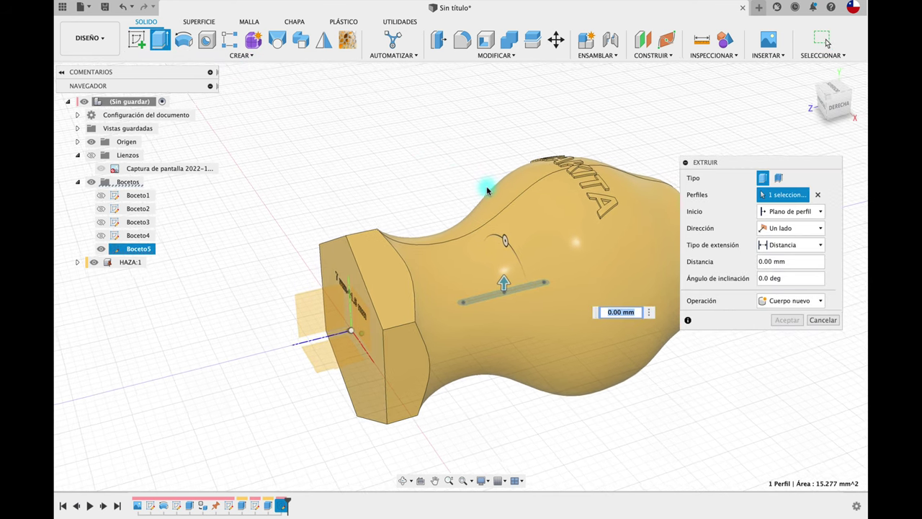
mouse_move(500, 289)
mouse_down()
mouse_move(505, 248)
mouse_move(487, 195)
mouse_move(504, 216)
mouse_up()
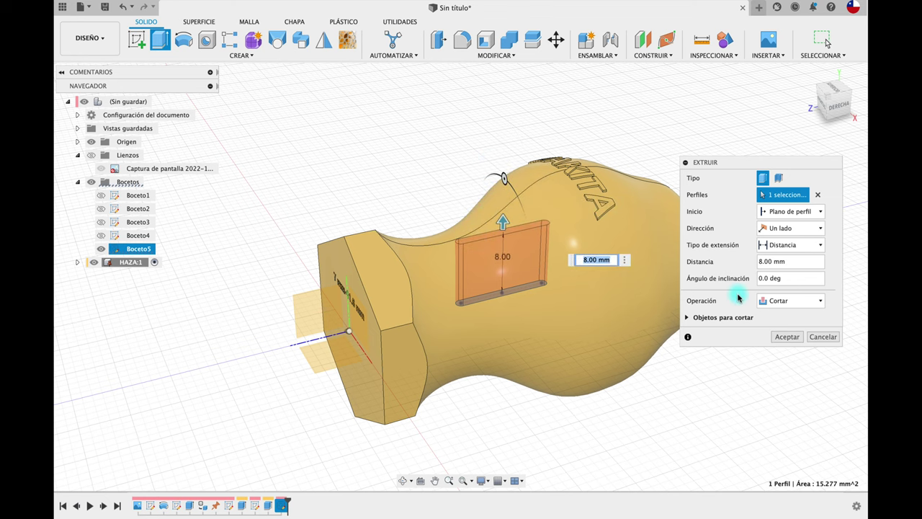
click(804, 245)
click(777, 264)
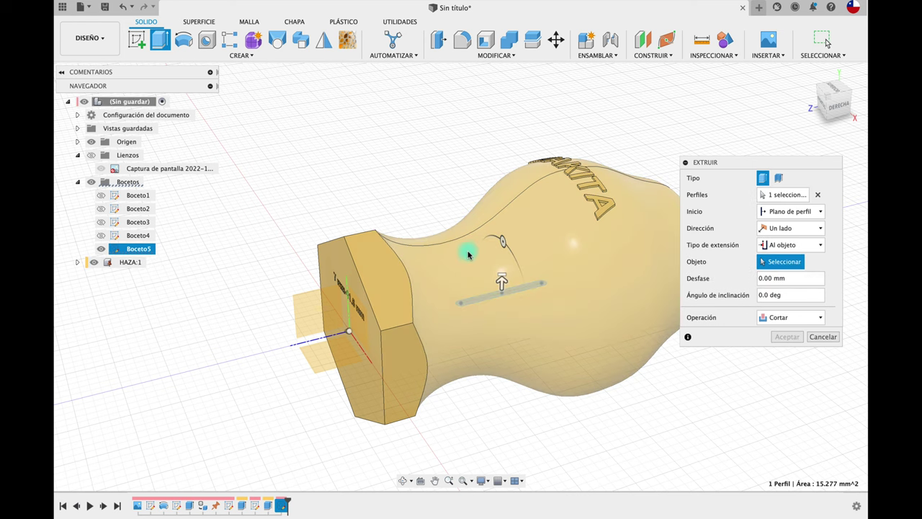
click(469, 254)
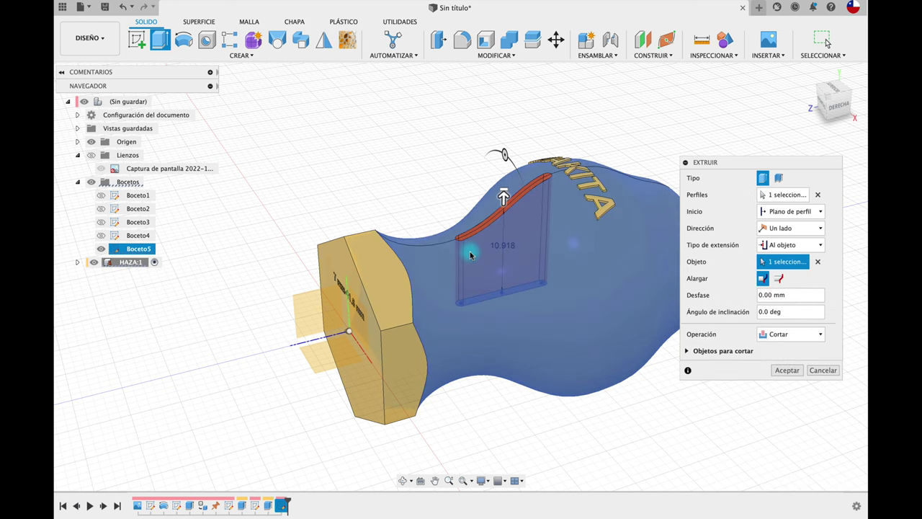
click(820, 335)
click(779, 350)
text(1)
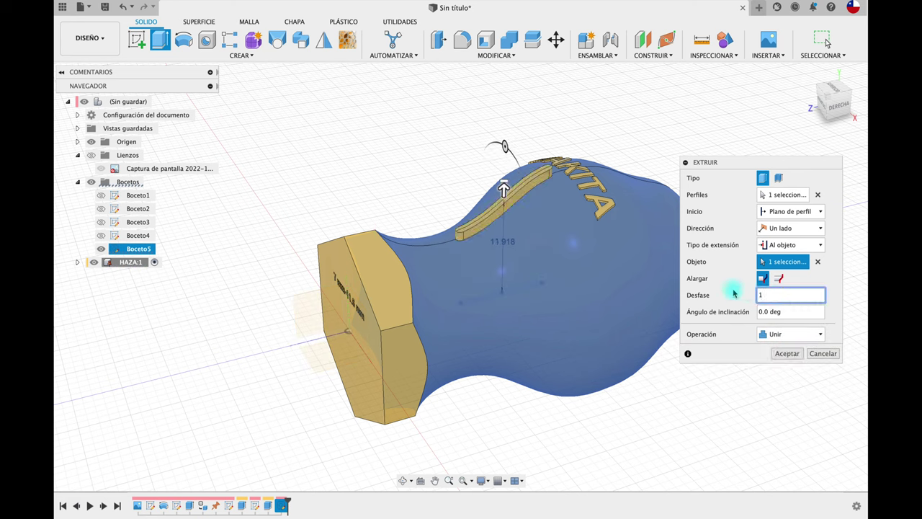
click(784, 354)
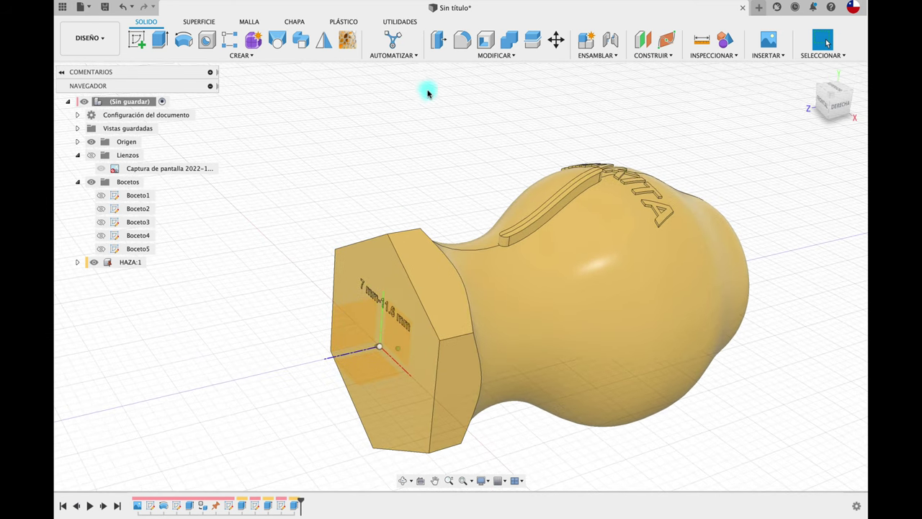
Start a circular pattern with the object type set to Faces.
click(245, 55)
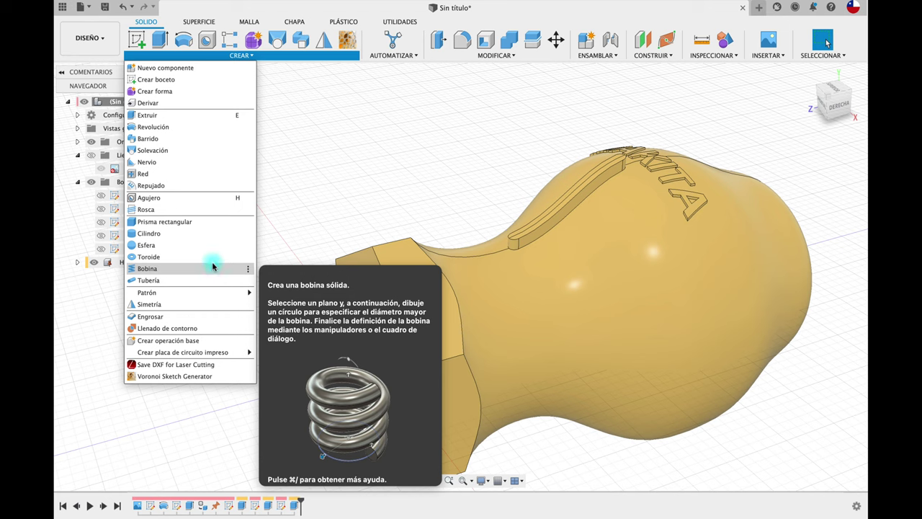
mouse_move(189, 293)
click(288, 304)
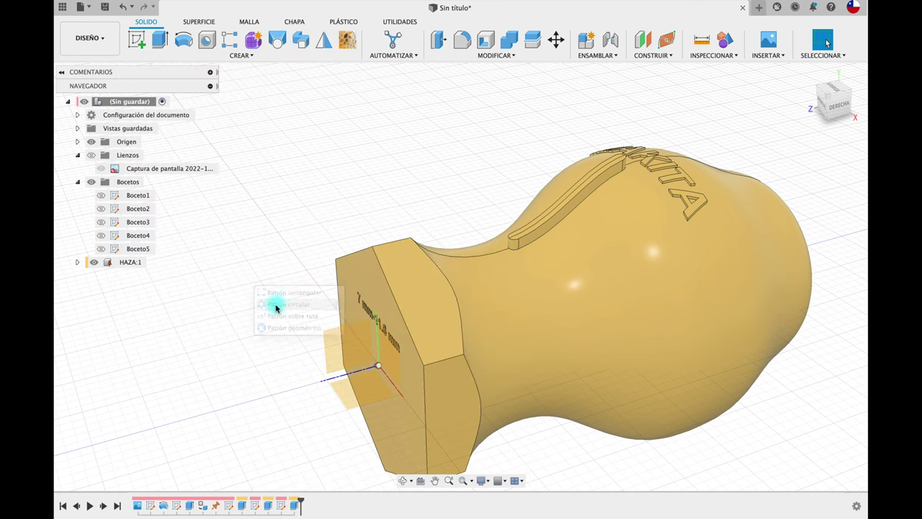
click(764, 194)
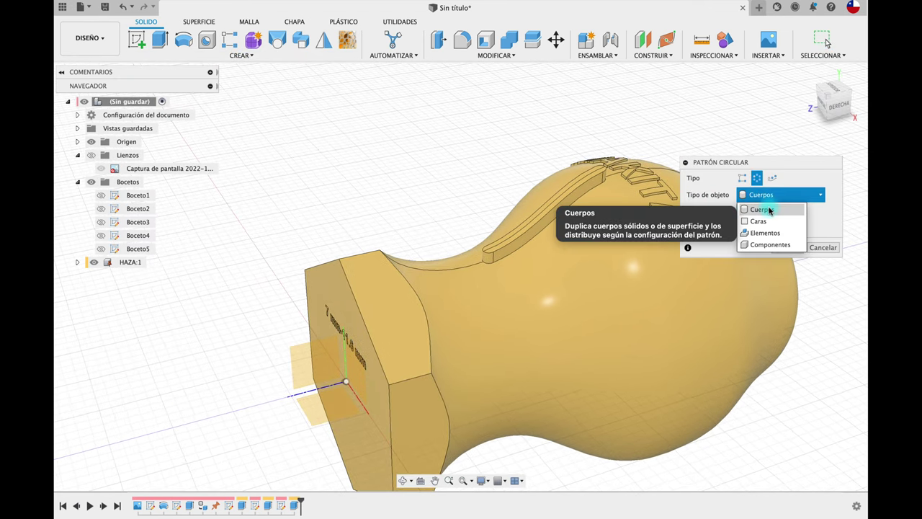
click(762, 209)
click(778, 196)
click(758, 221)
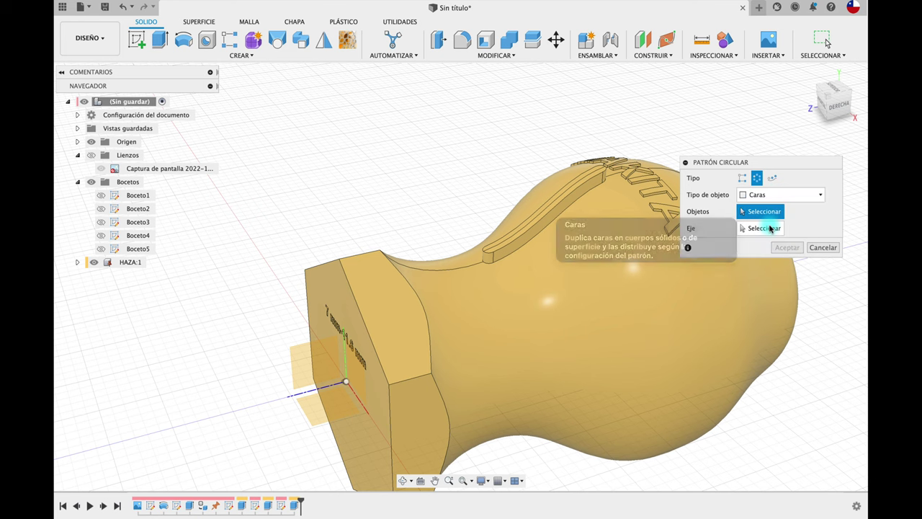
scroll(638, 210, up, 3)
scroll(589, 272, up, 2)
Select all the rib's faces: sides, top and both end caps.
click(589, 273)
shift+middle_drag(556, 299, 461, 324)
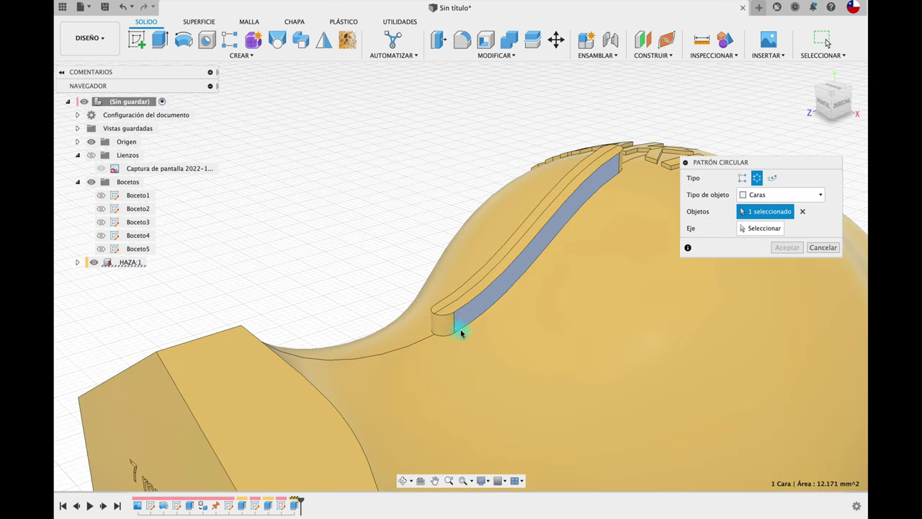
click(442, 320)
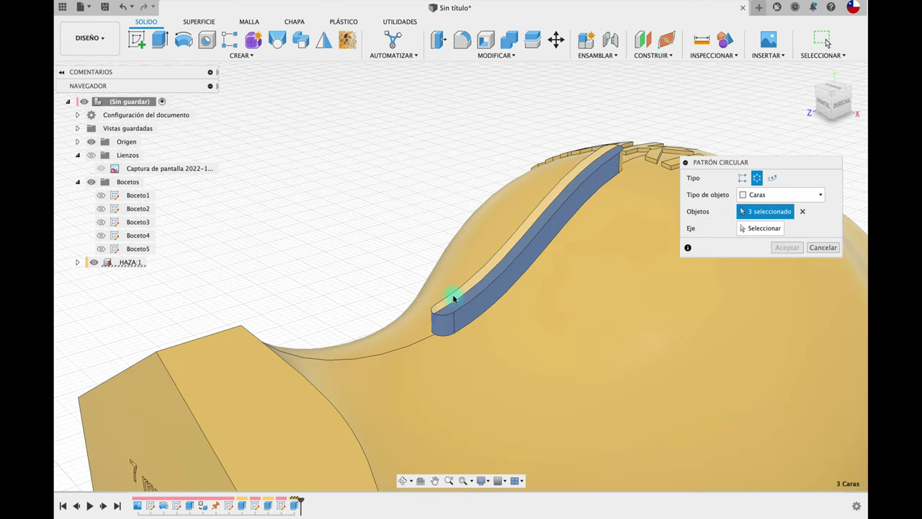
click(454, 297)
shift+middle_drag(454, 298, 252, 463)
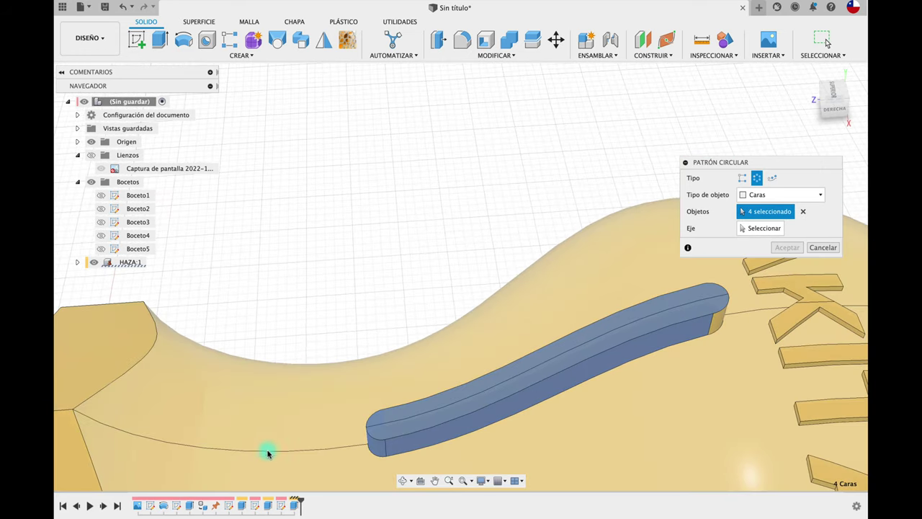
click(716, 319)
mouse_move(717, 321)
shift+middle_down()
mouse_move(502, 353)
mouse_move(401, 352)
mouse_move(608, 234)
mouse_move(731, 227)
mouse_move(346, 363)
mouse_move(329, 381)
shift+middle_up()
click(401, 353)
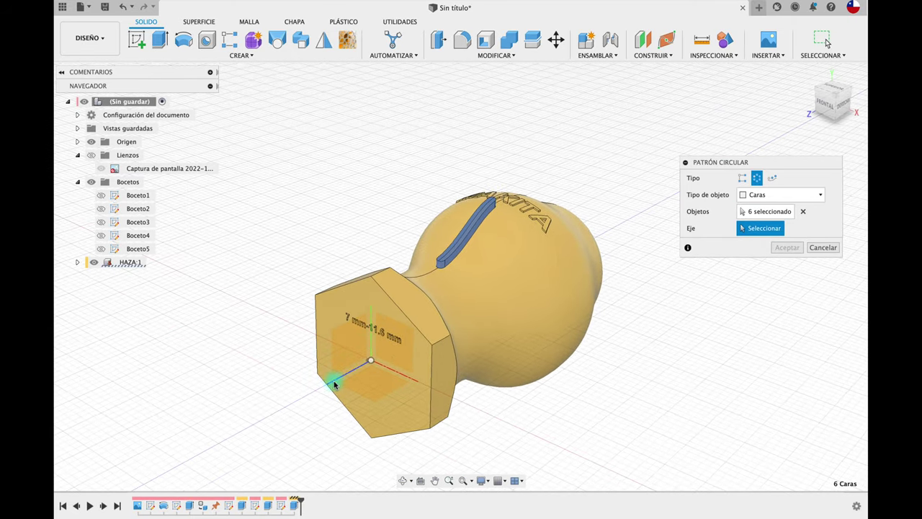
Use the handle's central axis, set quantity to 8, and confirm the pattern.
click(338, 380)
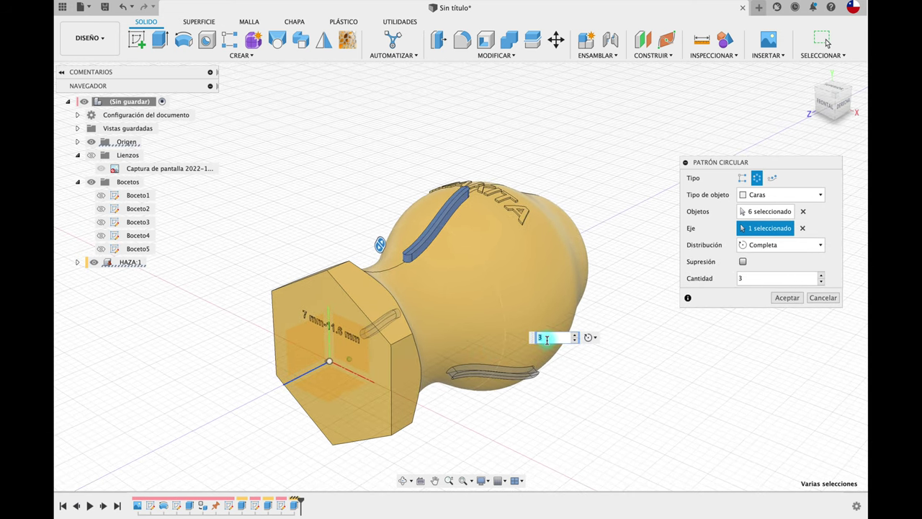
click(576, 336)
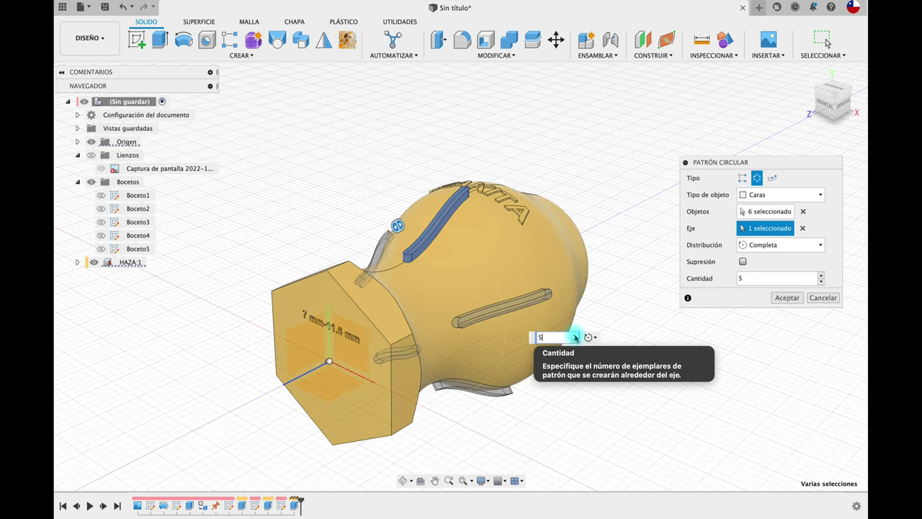
click(576, 336)
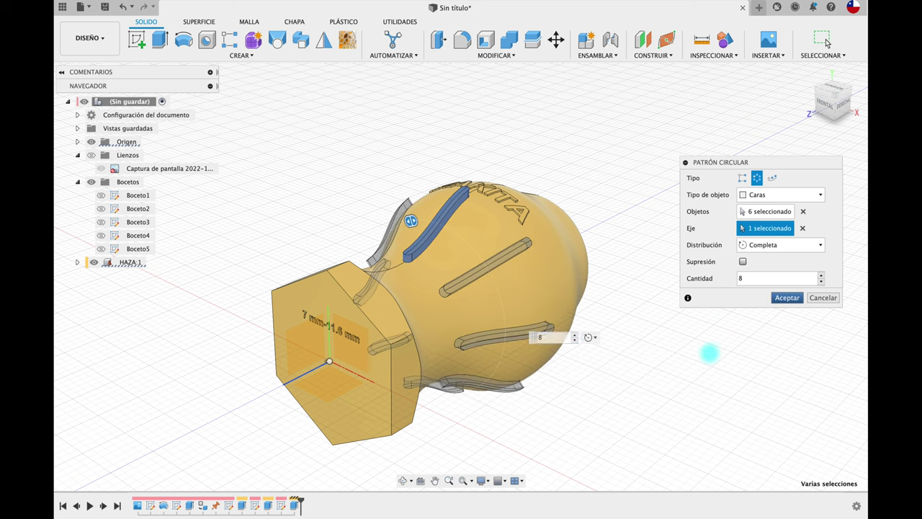
key(Return)
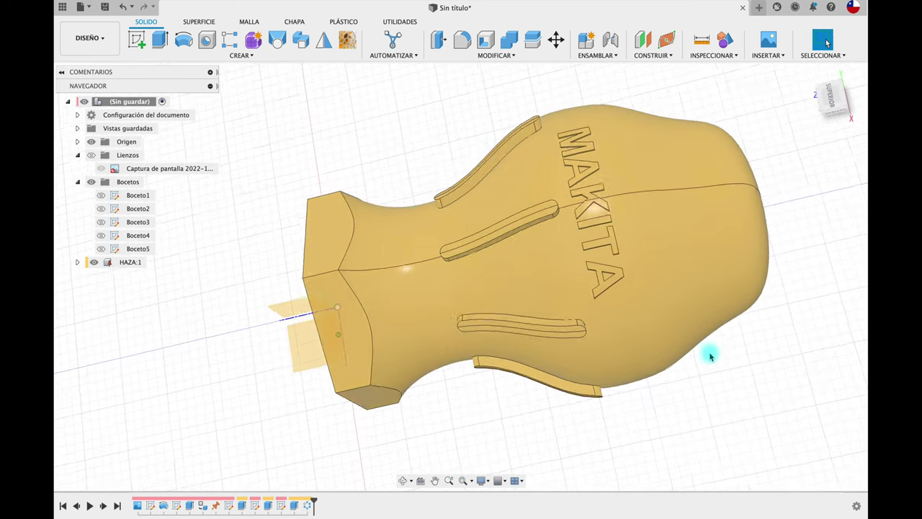
mouse_move(678, 298)
shift+middle_down()
mouse_move(642, 206)
mouse_move(585, 199)
mouse_move(581, 188)
shift+middle_up()
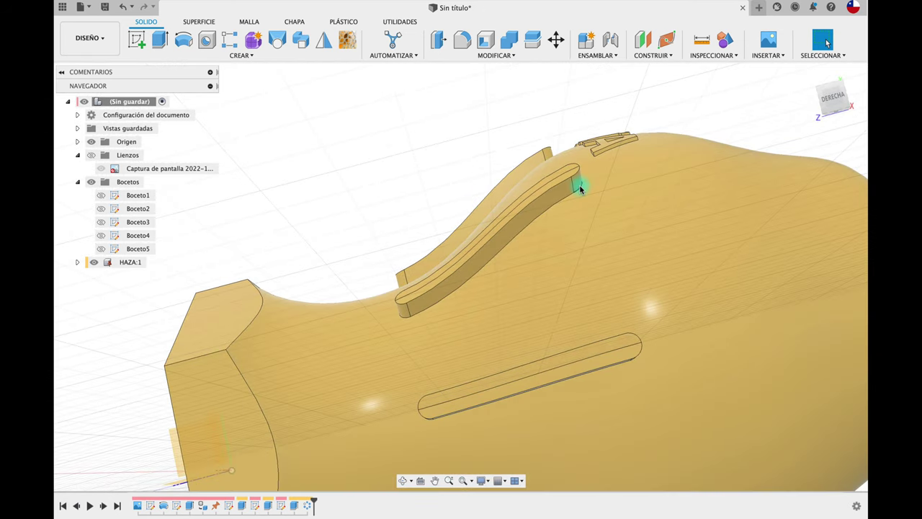
key(F6)
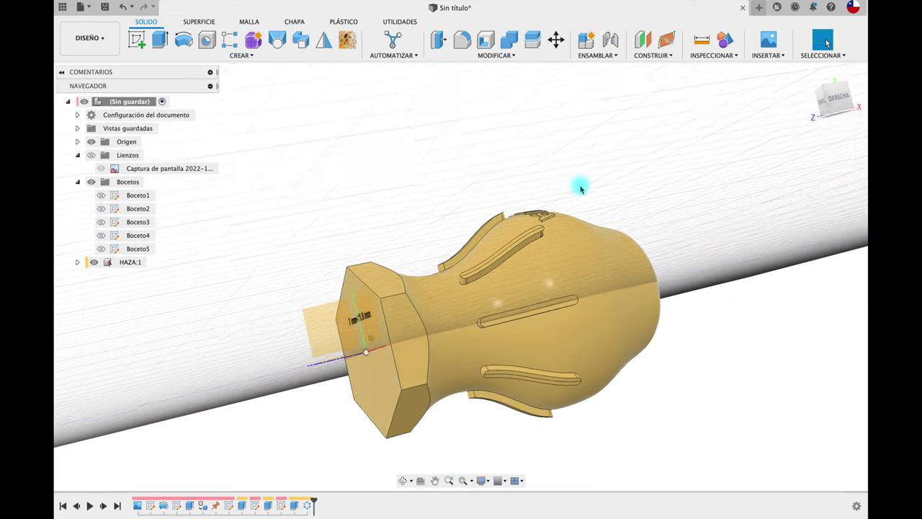